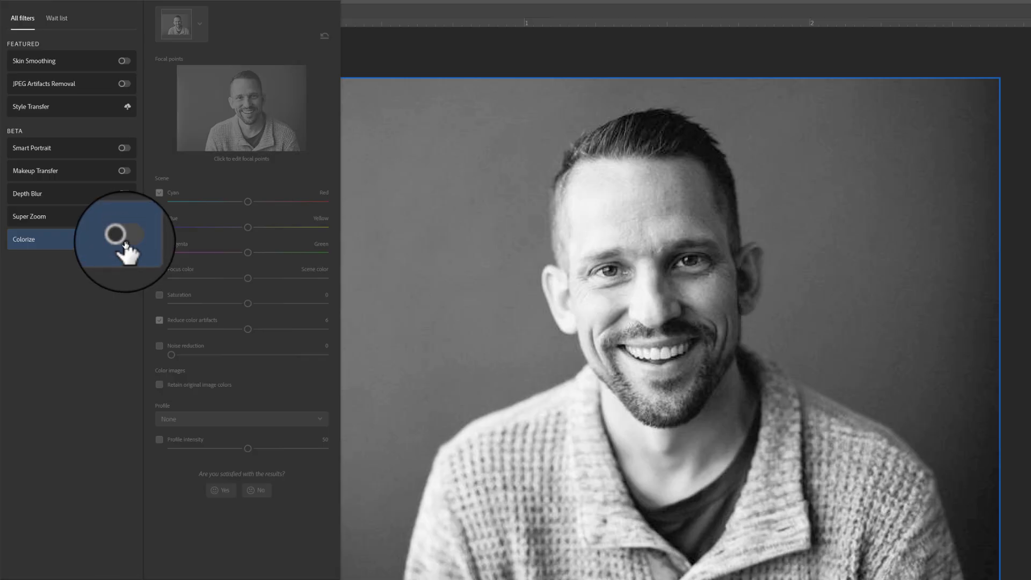
Toggle the Colorize neural filter on, off and on again to compare the AI colorization with the original.
{"action": "left_click", "coordinate": [125, 239]}
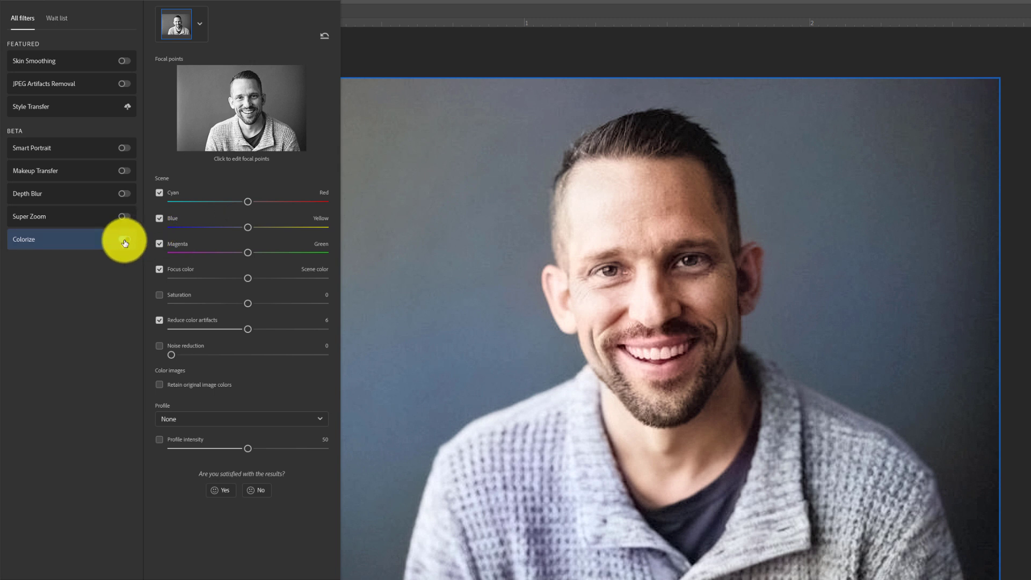
{"action": "left_click", "coordinate": [125, 241]}
{"action": "left_click", "coordinate": [125, 241]}
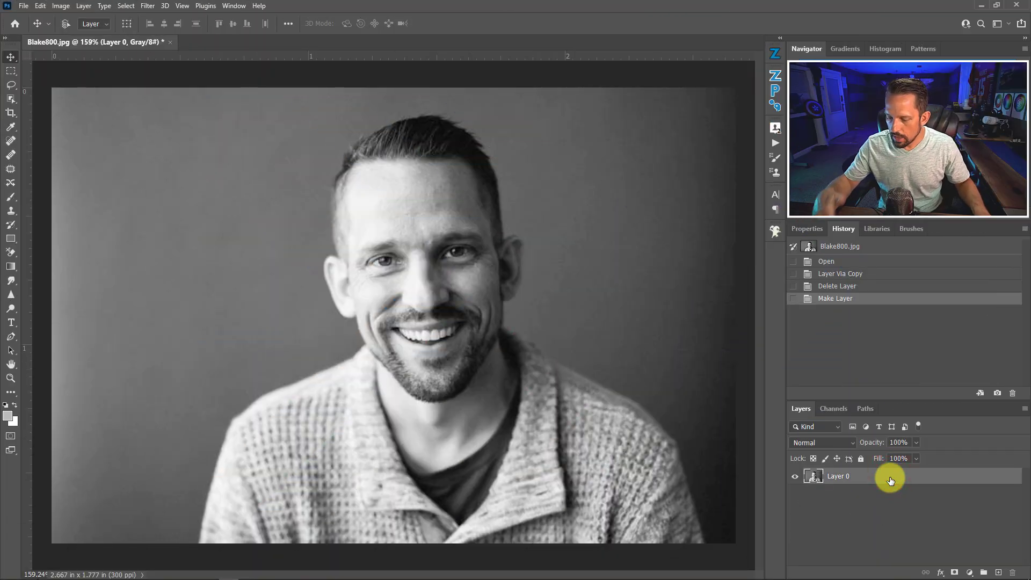
Duplicate Layer 0 with Ctrl+J to create Layer 0 copy.
{"action": "key", "text": "ctrl+j"}
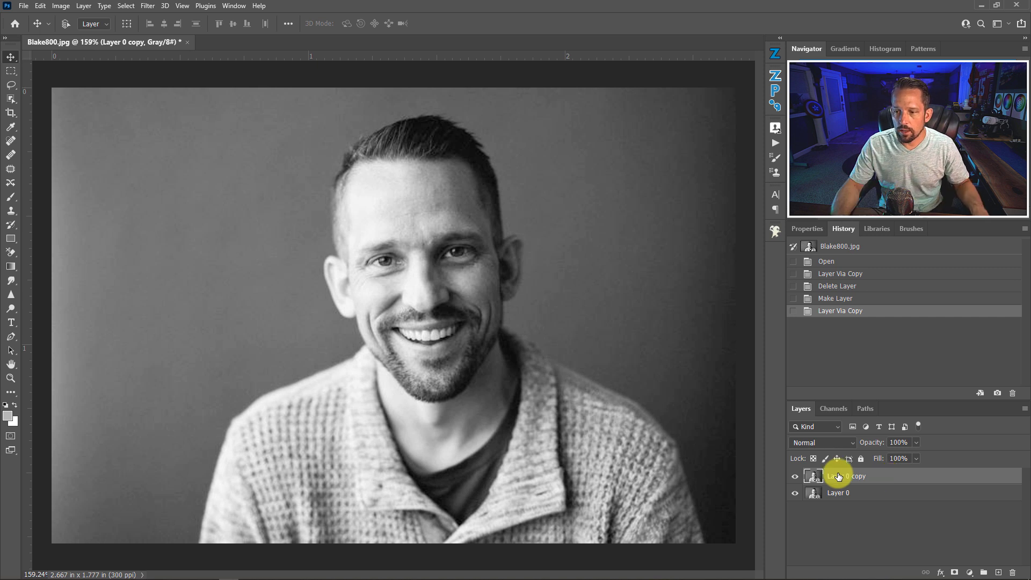
Open Neural Filters, select the Colorize filter in the Beta list and download it.
{"action": "left_click", "coordinate": [148, 6]}
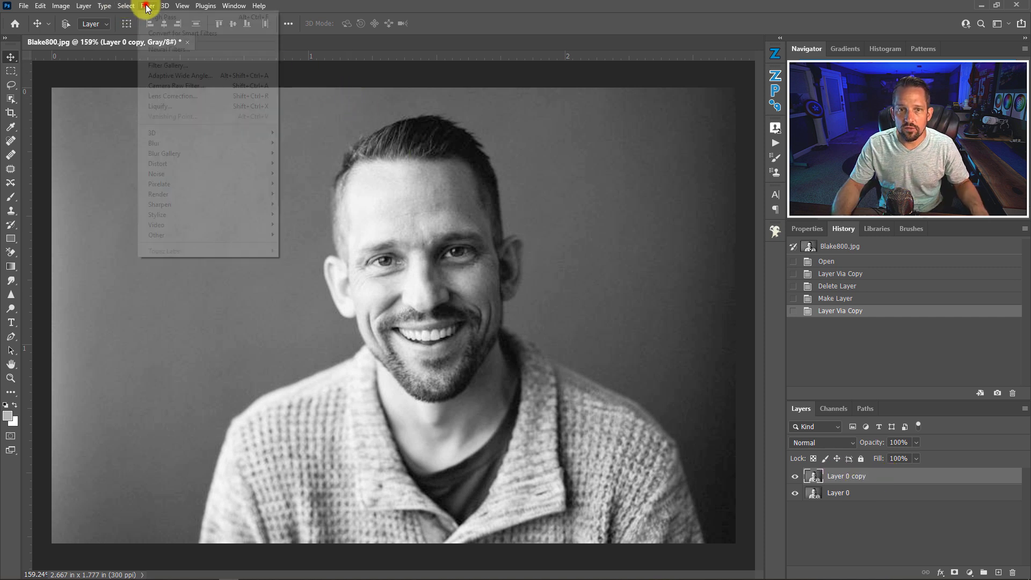
{"action": "left_click", "coordinate": [159, 49]}
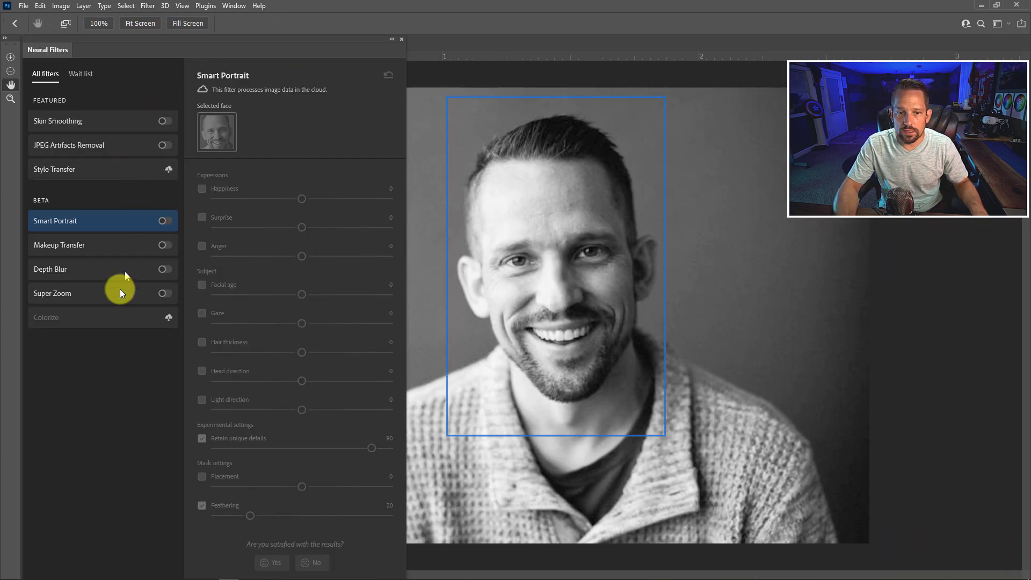
{"action": "left_click", "coordinate": [101, 325]}
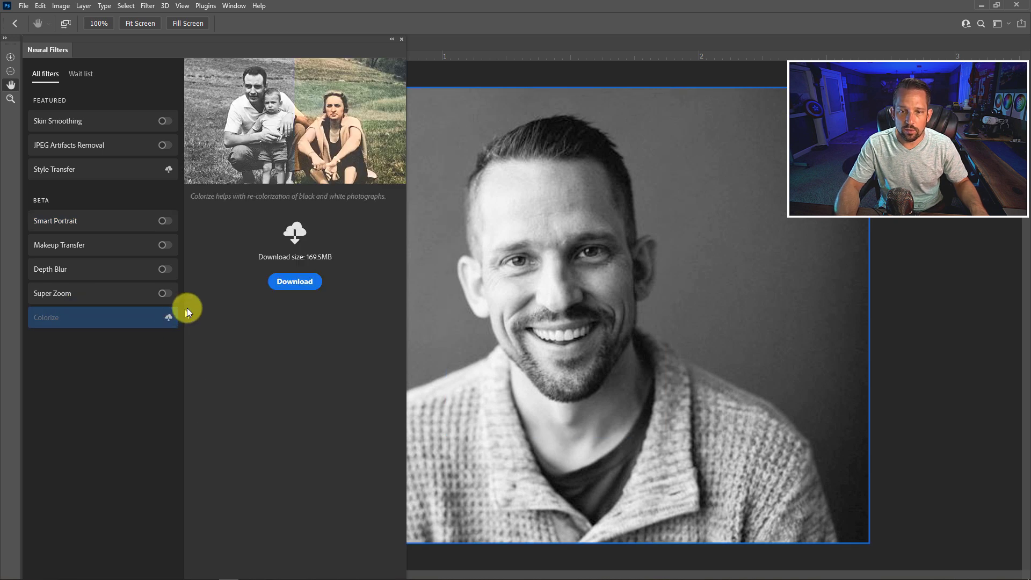
{"action": "left_click", "coordinate": [284, 281]}
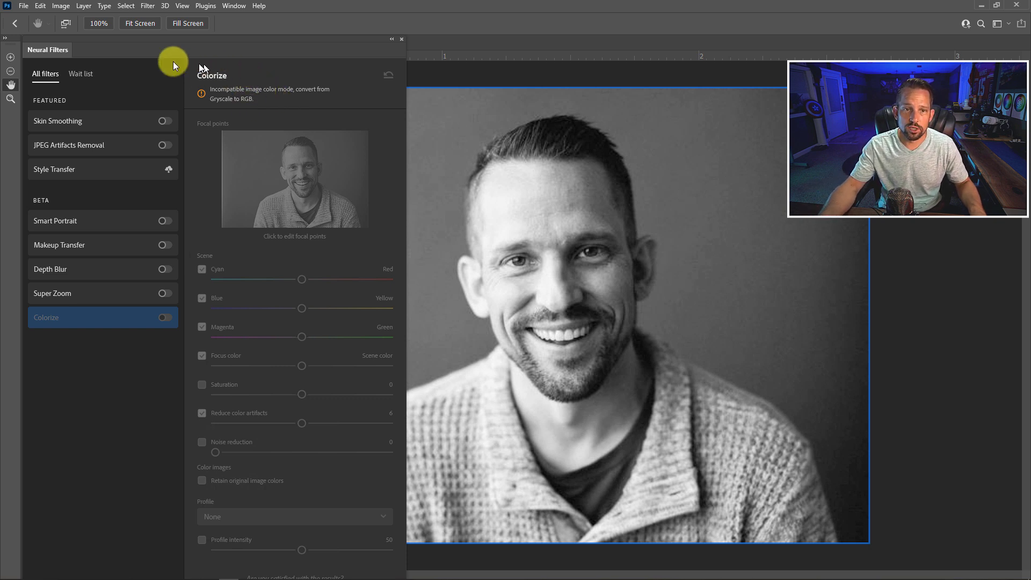
Exit Neural Filters and convert the document to RGB Color without merging the layers.
{"action": "left_click", "coordinate": [15, 27]}
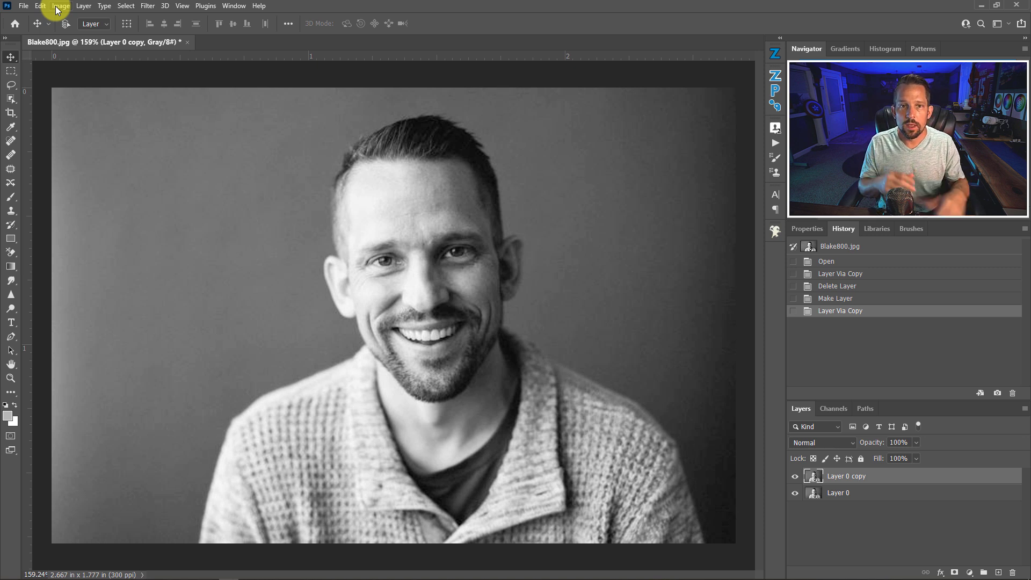
{"action": "left_click", "coordinate": [67, 6]}
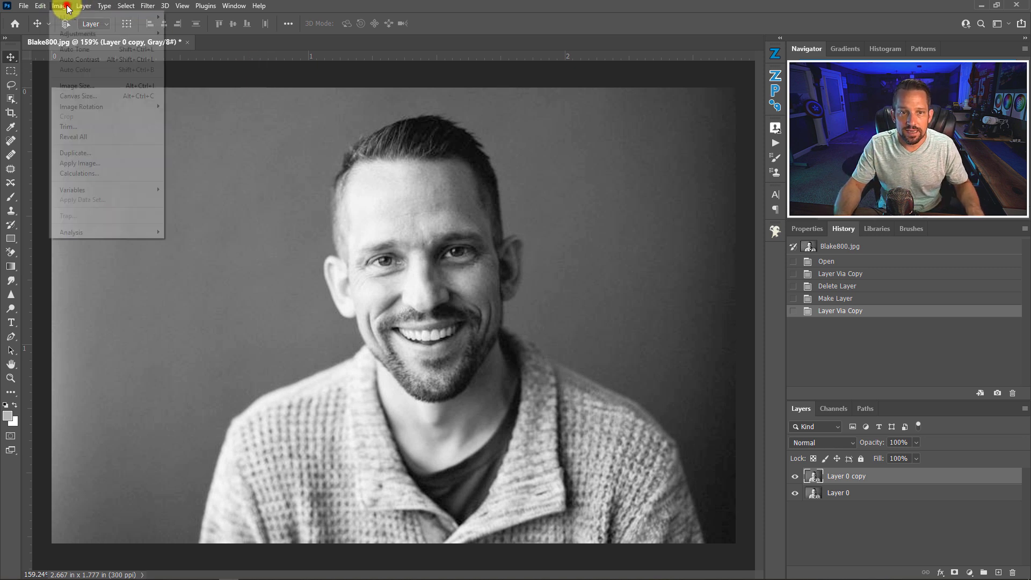
{"action": "mouse_move", "coordinate": [140, 8]}
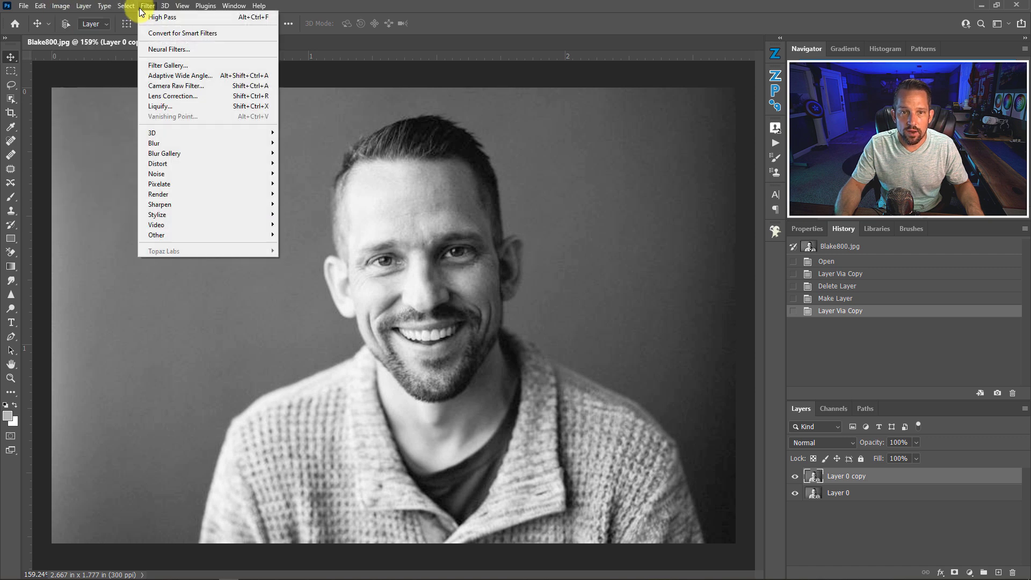
{"action": "mouse_move", "coordinate": [60, 6]}
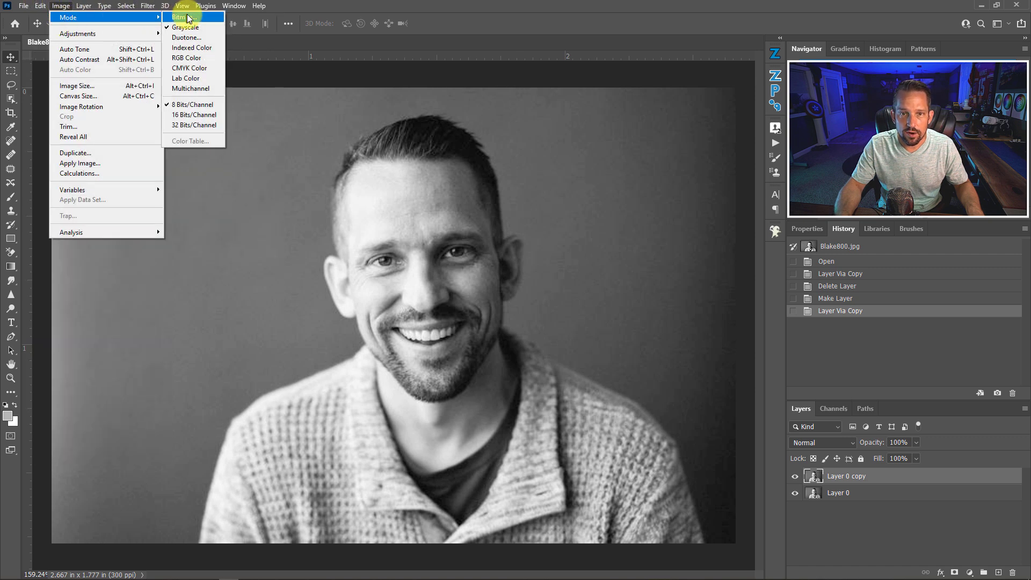
{"action": "left_click", "coordinate": [188, 58]}
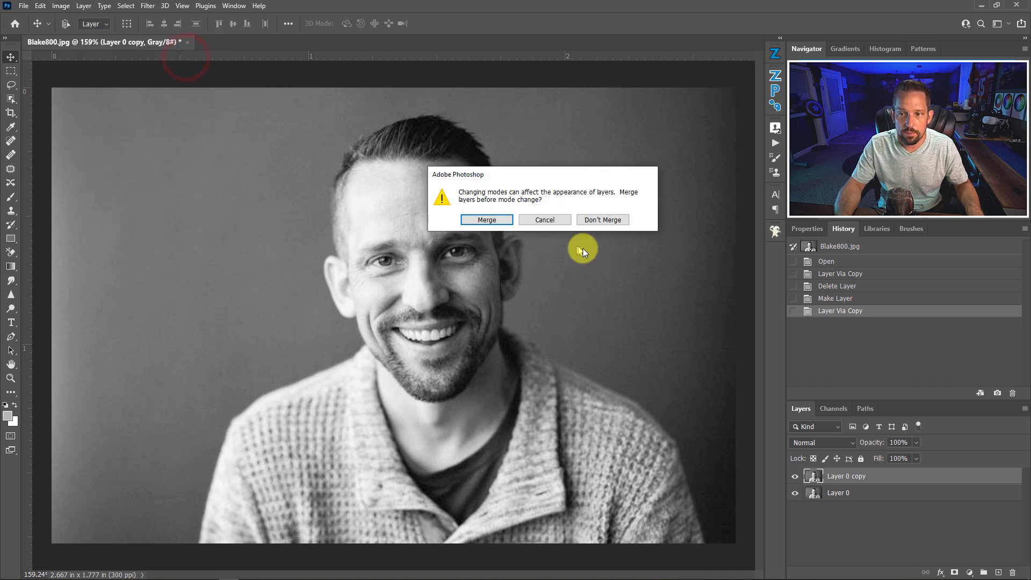
{"action": "left_click", "coordinate": [591, 223]}
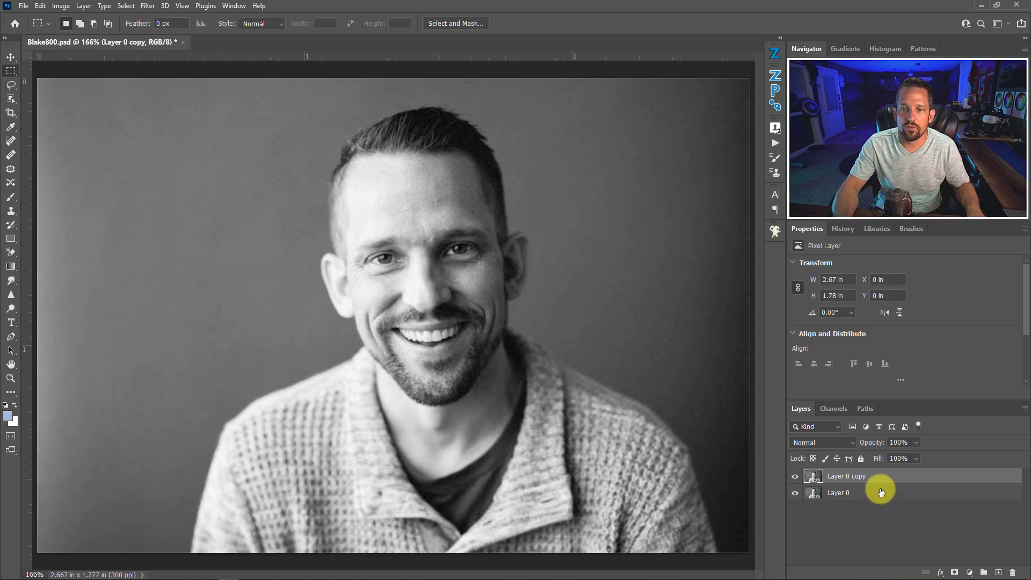
Reopen Neural Filters and switch on Colorize to preview the portrait in colour.
{"action": "left_click", "coordinate": [147, 6]}
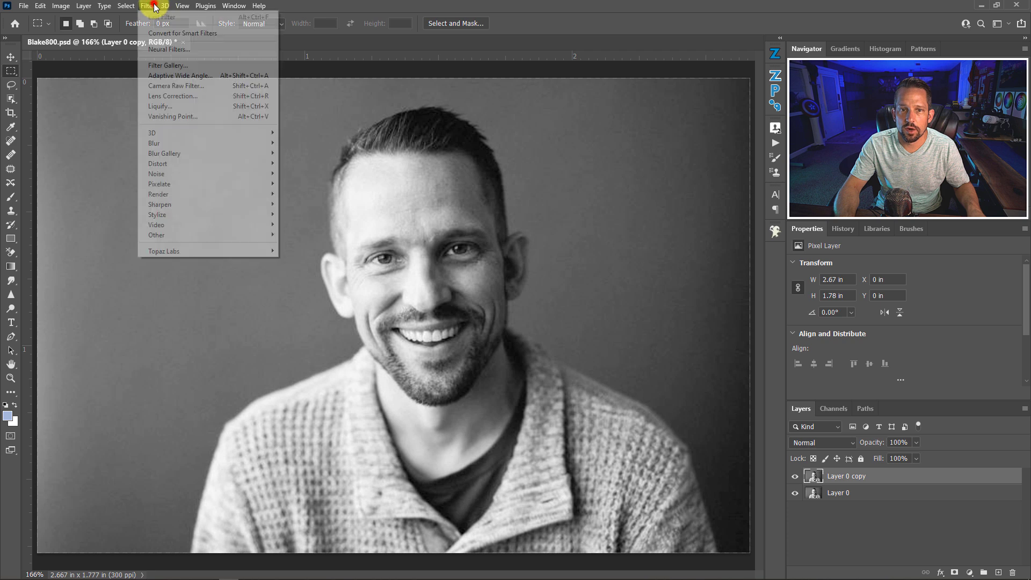
{"action": "left_click", "coordinate": [164, 49]}
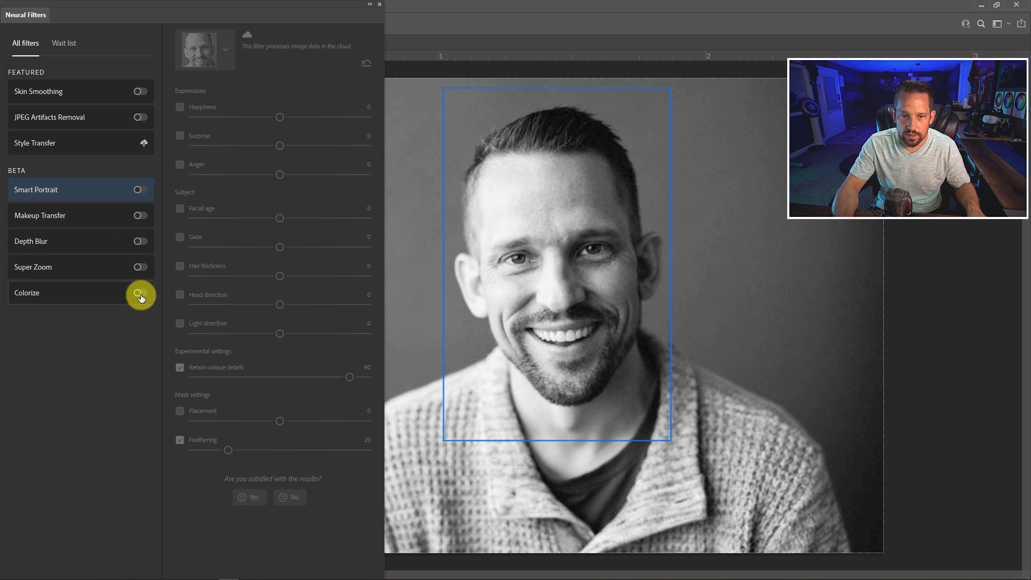
{"action": "left_click", "coordinate": [140, 295]}
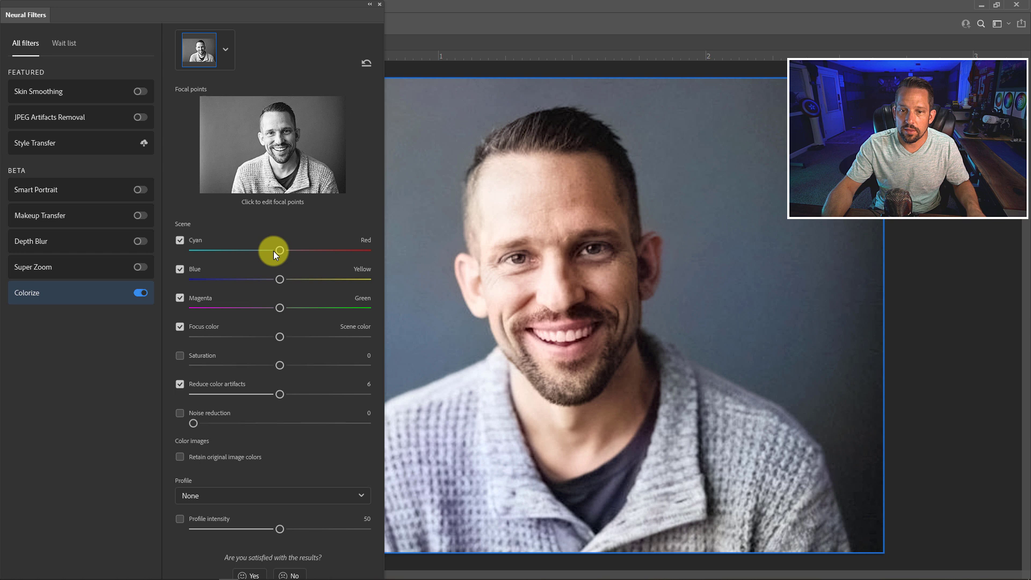
Shift Blue–Yellow slightly toward blue, leaving Cyan–Red and Magenta–Green at neutral.
{"action": "mouse_move", "coordinate": [279, 249]}
{"action": "left_mouse_down"}
{"action": "mouse_move", "coordinate": [231, 251]}
{"action": "mouse_move", "coordinate": [315, 252]}
{"action": "mouse_move", "coordinate": [280, 250]}
{"action": "left_mouse_up"}
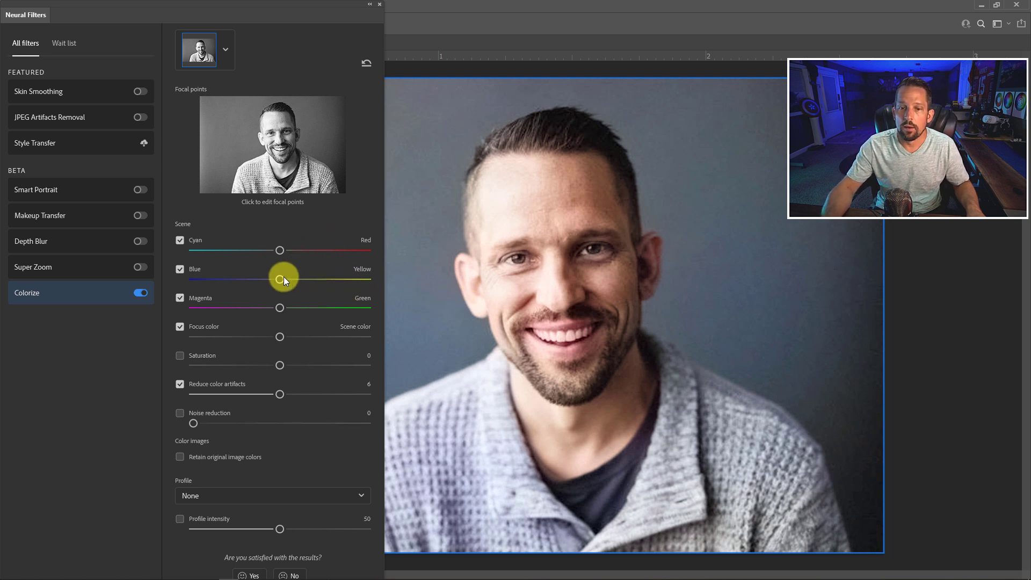
{"action": "mouse_move", "coordinate": [284, 279]}
{"action": "left_mouse_down"}
{"action": "mouse_move", "coordinate": [340, 277]}
{"action": "mouse_move", "coordinate": [250, 279]}
{"action": "mouse_move", "coordinate": [281, 278]}
{"action": "left_mouse_up"}
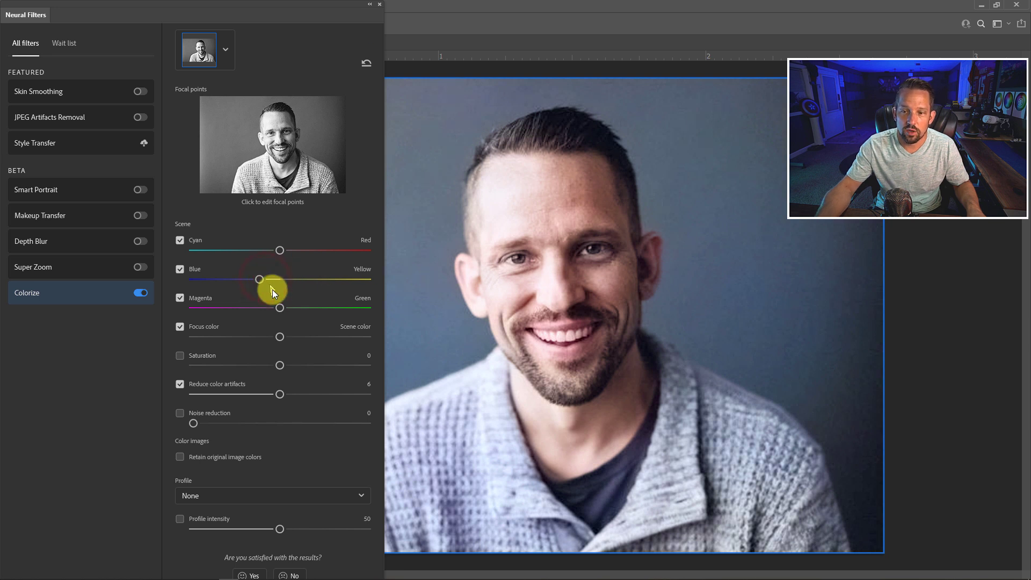
{"action": "left_click_drag", "start_coordinate": [279, 307], "coordinate": [222, 307]}
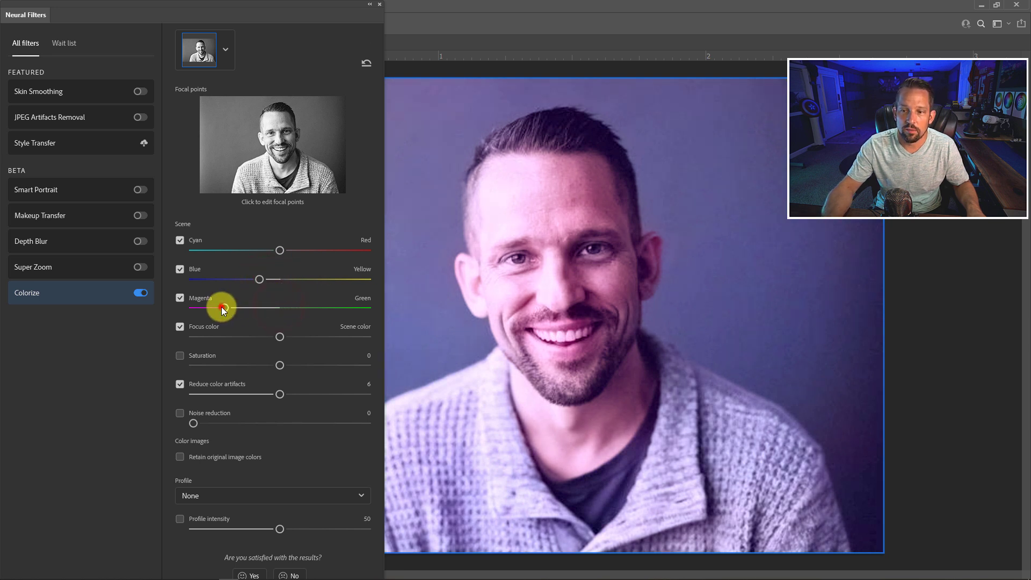
{"action": "mouse_move", "coordinate": [295, 306]}
{"action": "left_mouse_down"}
{"action": "mouse_move", "coordinate": [333, 304]}
{"action": "mouse_move", "coordinate": [278, 307]}
{"action": "left_mouse_up"}
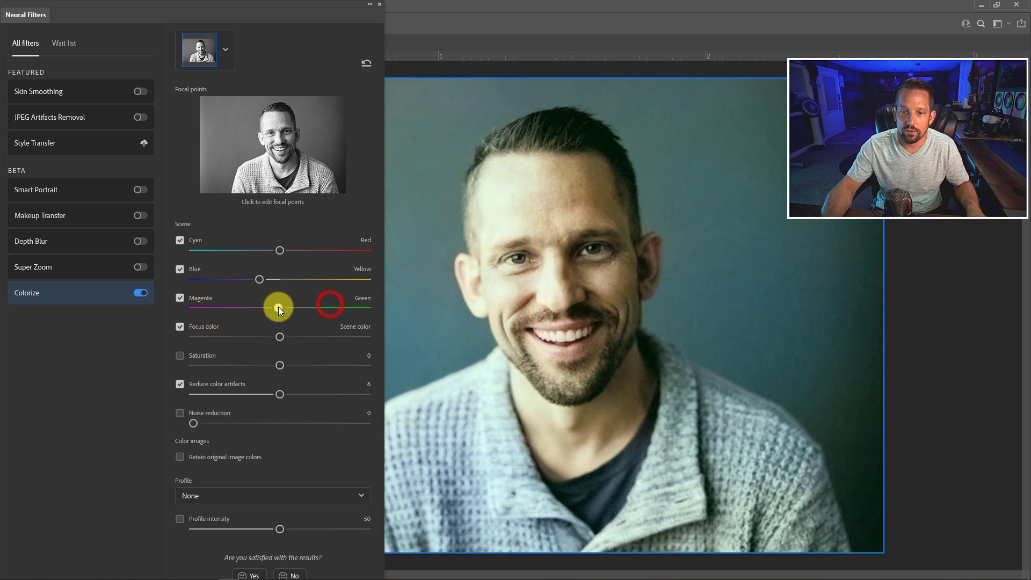
{"action": "left_click", "coordinate": [279, 307]}
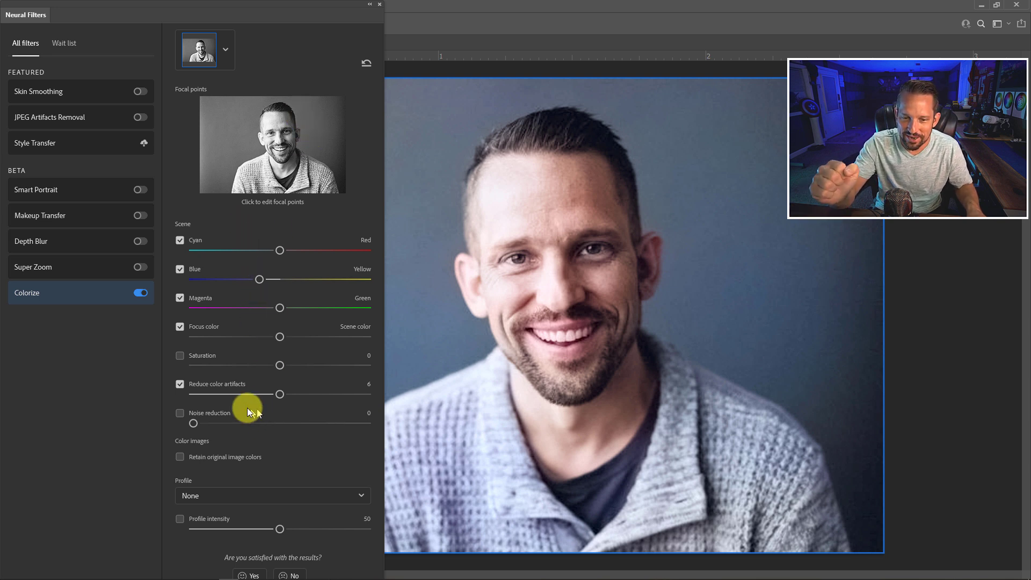
Enable Saturation at +8 and set Reduce color artifacts to 7.
{"action": "left_click", "coordinate": [180, 355]}
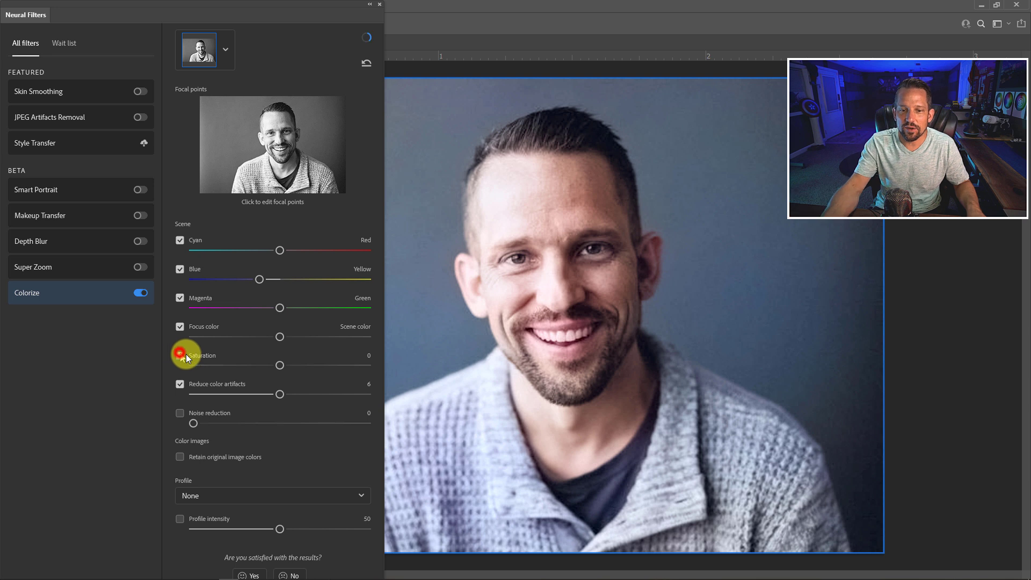
{"action": "left_click_drag", "start_coordinate": [318, 370], "coordinate": [317, 368]}
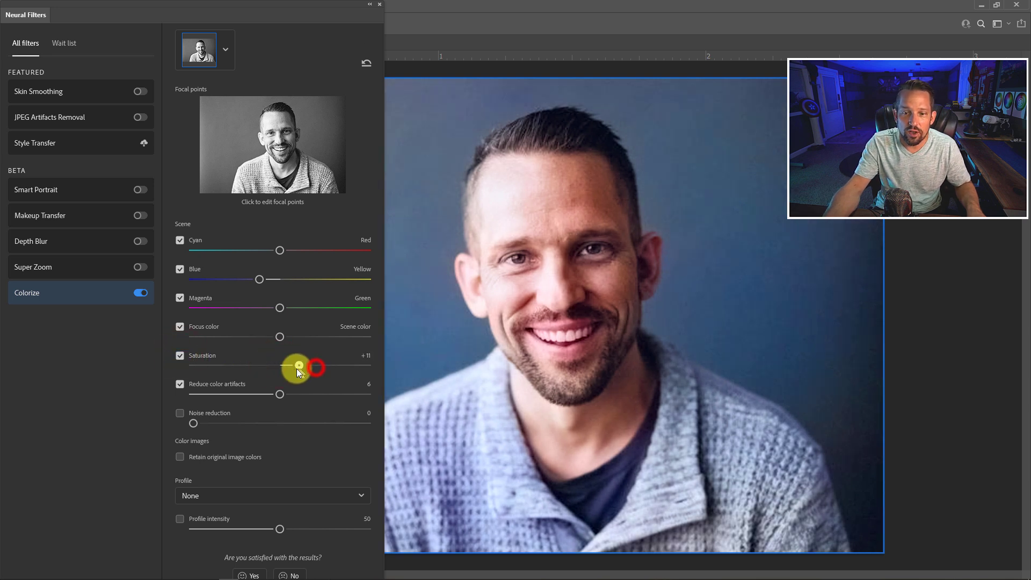
{"action": "mouse_move", "coordinate": [275, 363]}
{"action": "left_mouse_down"}
{"action": "mouse_move", "coordinate": [304, 362]}
{"action": "mouse_move", "coordinate": [276, 366]}
{"action": "mouse_move", "coordinate": [296, 362]}
{"action": "left_mouse_up"}
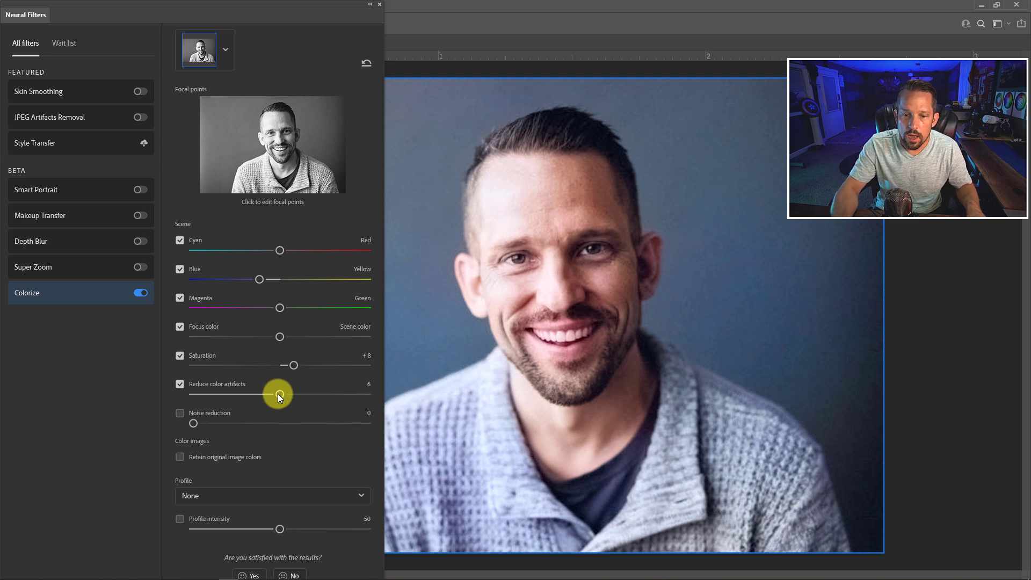
{"action": "mouse_move", "coordinate": [280, 395]}
{"action": "left_mouse_down"}
{"action": "mouse_move", "coordinate": [327, 390]}
{"action": "mouse_move", "coordinate": [206, 397]}
{"action": "mouse_move", "coordinate": [331, 385]}
{"action": "mouse_move", "coordinate": [293, 385]}
{"action": "mouse_move", "coordinate": [299, 394]}
{"action": "left_mouse_up"}
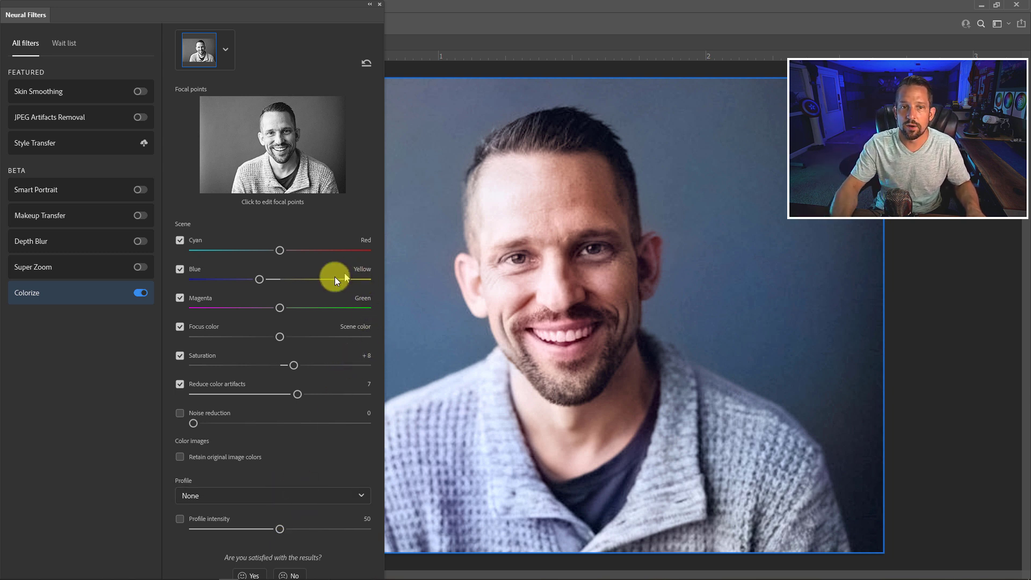
Output the Colorize result as a new Layer 1 above Layer 0 copy.
{"action": "left_click", "coordinate": [279, 7]}
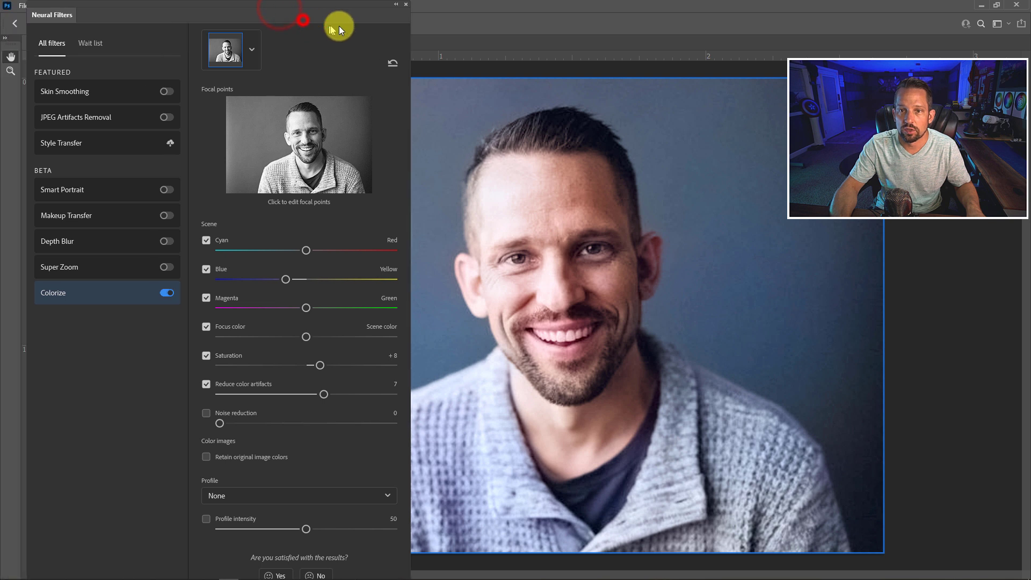
{"action": "left_click", "coordinate": [407, 7]}
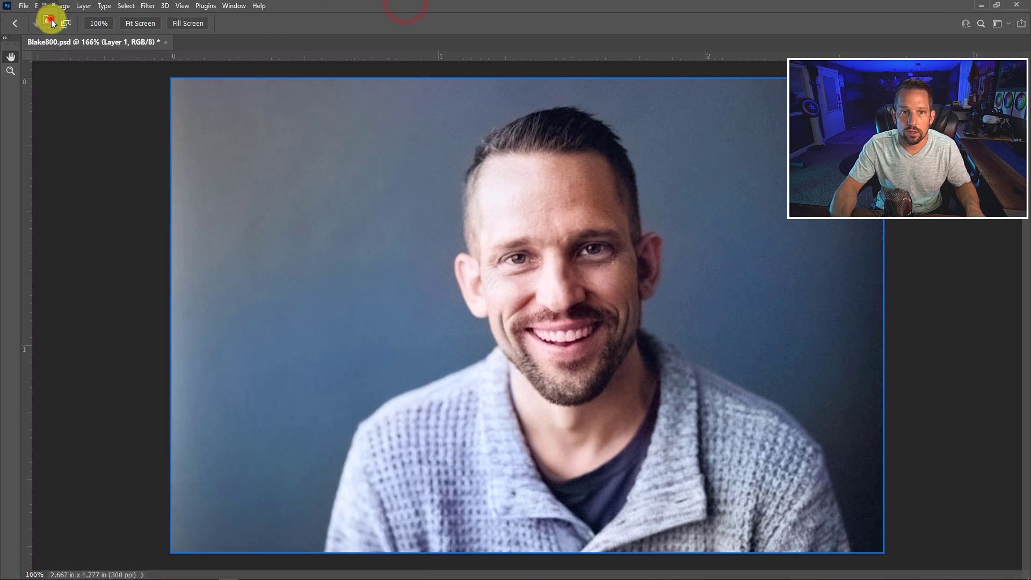
{"action": "left_click", "coordinate": [50, 21]}
{"action": "left_click", "coordinate": [354, 552]}
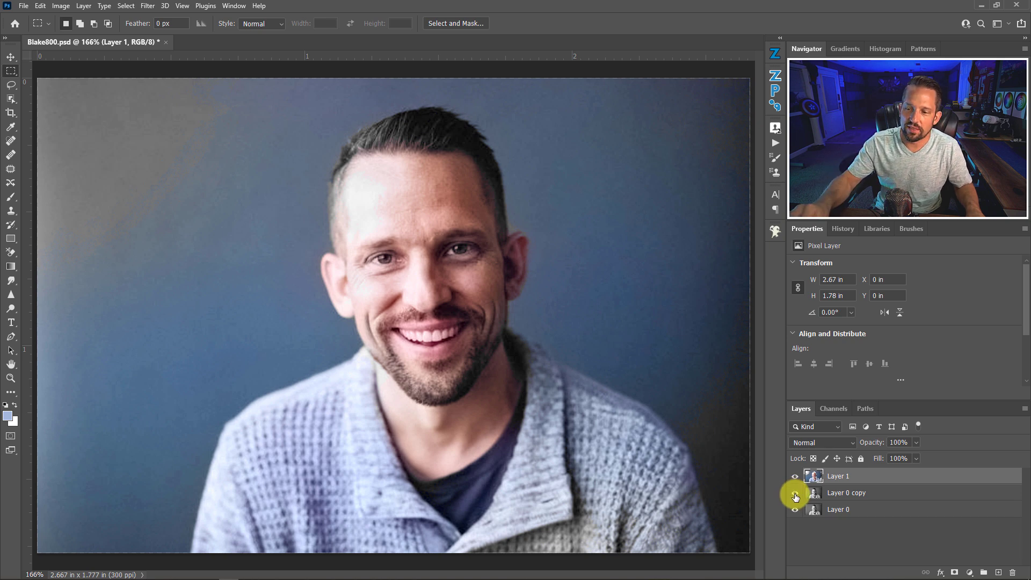
Hide Layer 0 copy and Layer 0 to inspect Layer 1's transparent highlight and shadow gaps.
{"action": "left_click", "coordinate": [796, 493]}
{"action": "left_click", "coordinate": [795, 510]}
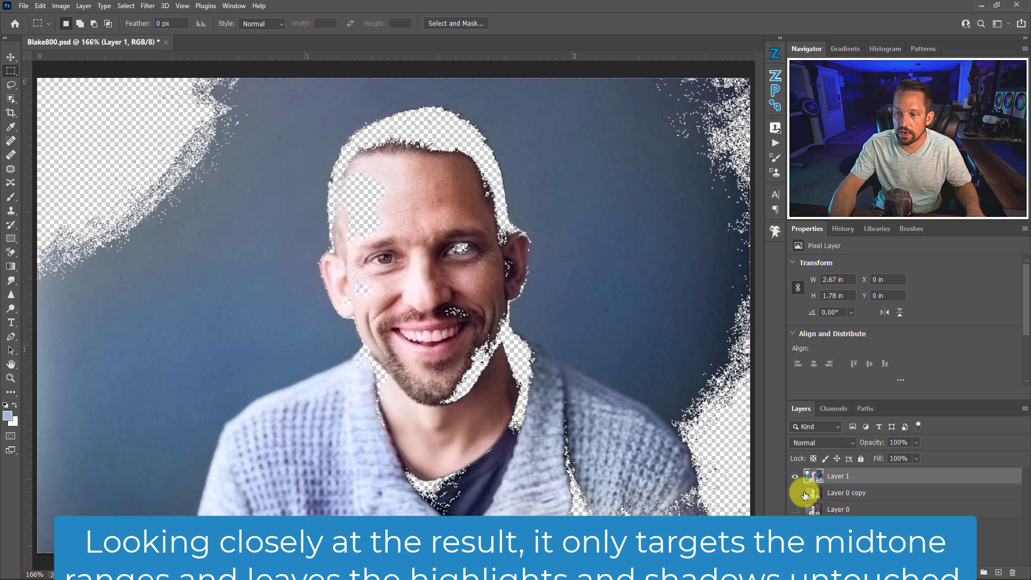
{"action": "left_click", "coordinate": [795, 493]}
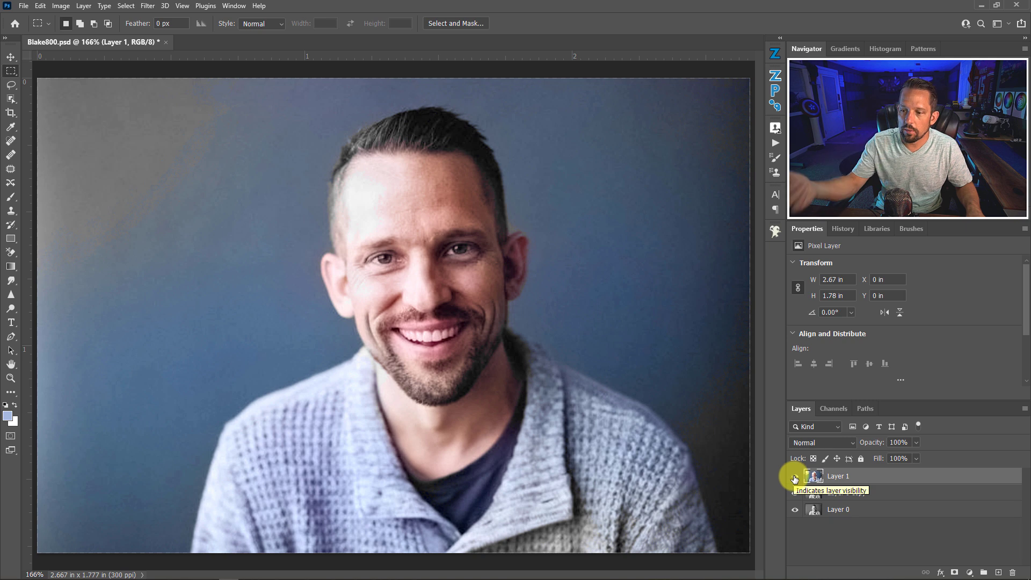
{"action": "left_click_drag", "start_coordinate": [795, 493], "coordinate": [795, 510]}
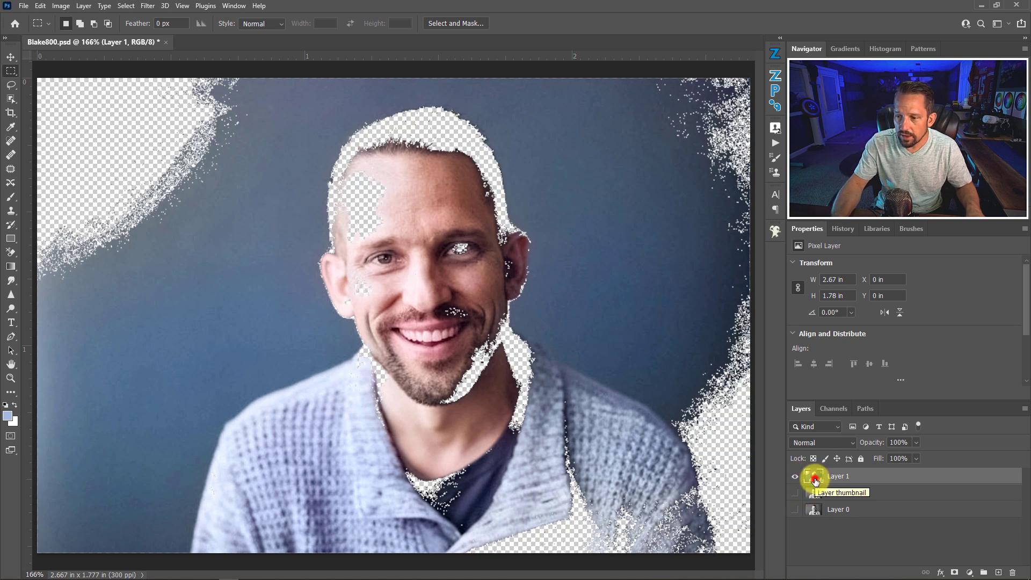
On a new Layer 2, sample the background blue and paint over the top-left gap with a 500 px brush.
{"action": "left_click", "coordinate": [997, 571]}
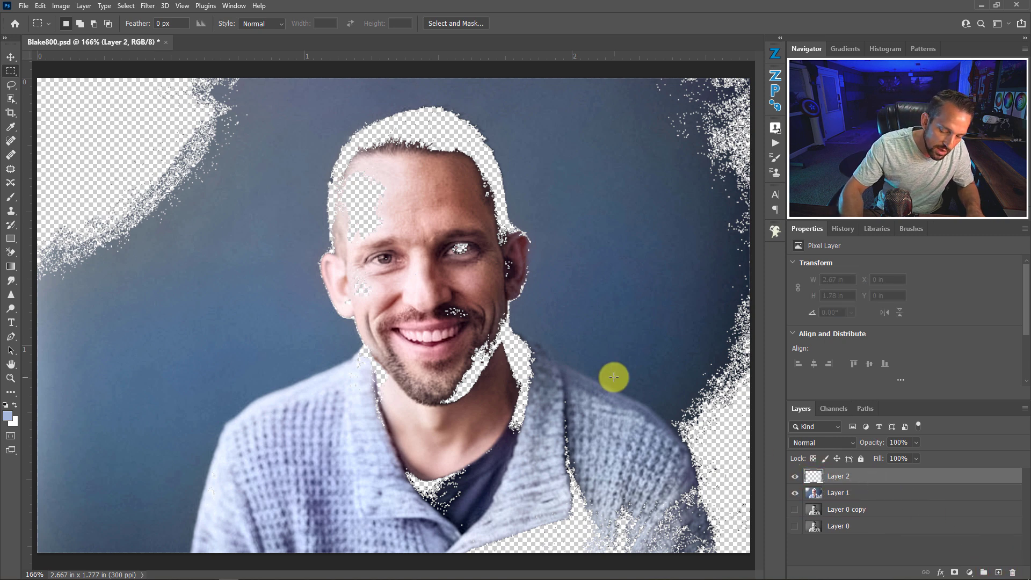
{"action": "key", "text": "b"}
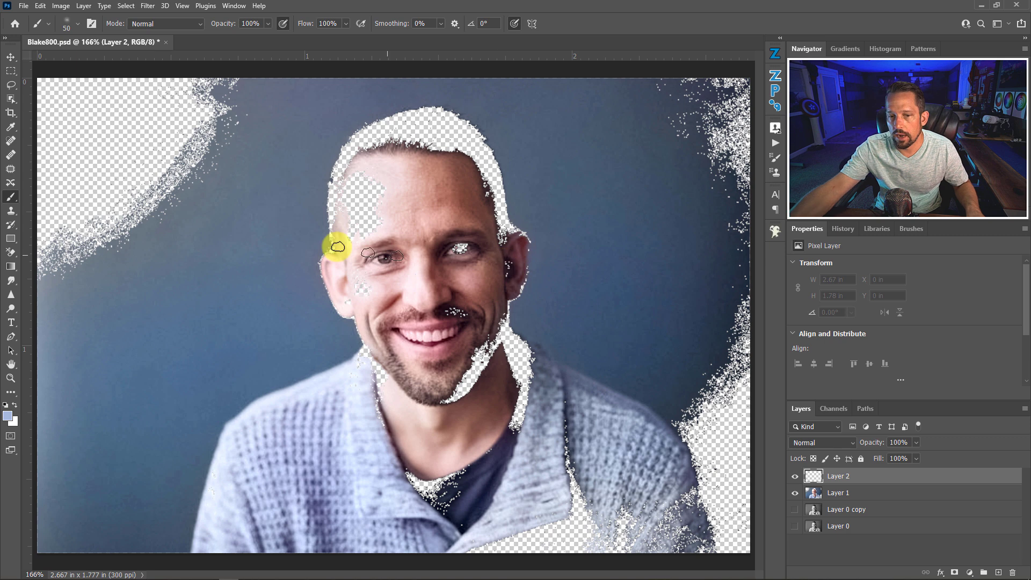
{"action": "left_click", "coordinate": [243, 234], "text": "alt"}
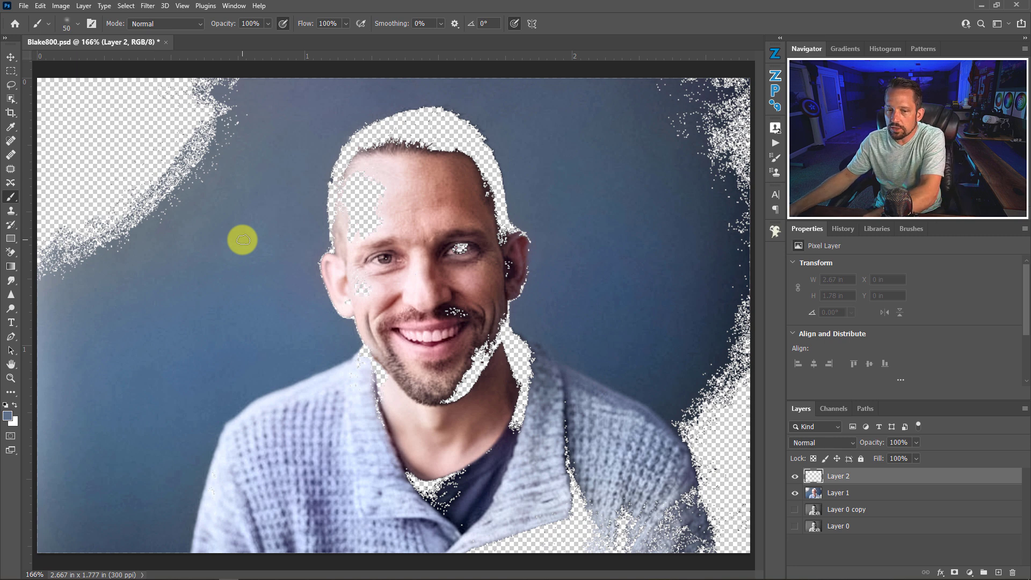
{"action": "key", "text": "bracketright"}
{"action": "key", "text": "bracketright"}
{"action": "key", "text": "bracketright"}
{"action": "key", "text": "bracketright"}
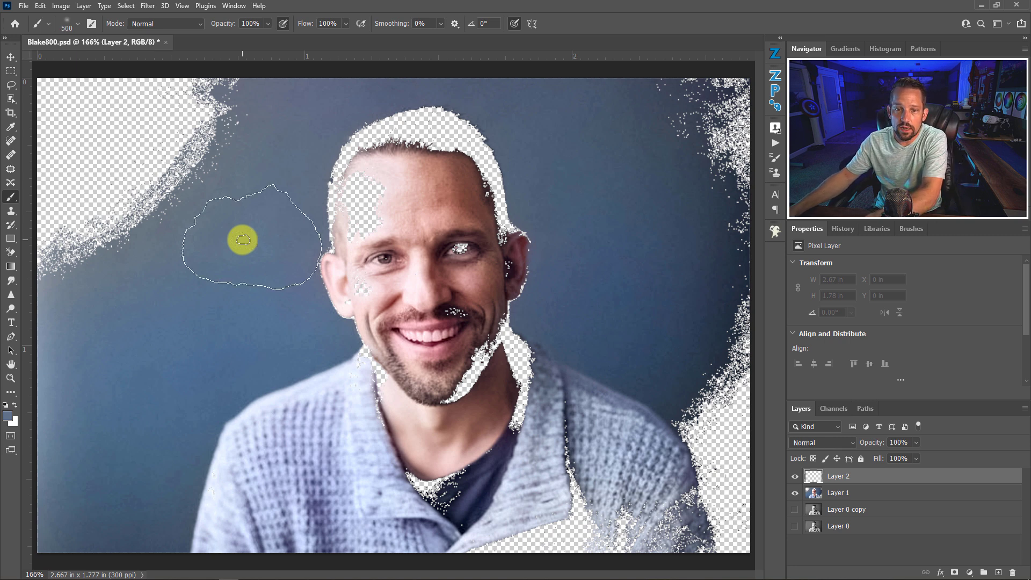
{"action": "mouse_move", "coordinate": [88, 111]}
{"action": "left_mouse_down"}
{"action": "mouse_move", "coordinate": [167, 138]}
{"action": "mouse_move", "coordinate": [191, 125]}
{"action": "mouse_move", "coordinate": [152, 181]}
{"action": "mouse_move", "coordinate": [98, 218]}
{"action": "mouse_move", "coordinate": [160, 105]}
{"action": "mouse_move", "coordinate": [100, 247]}
{"action": "mouse_move", "coordinate": [68, 243]}
{"action": "mouse_move", "coordinate": [78, 205]}
{"action": "mouse_move", "coordinate": [64, 236]}
{"action": "mouse_move", "coordinate": [80, 261]}
{"action": "mouse_move", "coordinate": [124, 239]}
{"action": "mouse_move", "coordinate": [107, 230]}
{"action": "mouse_move", "coordinate": [185, 164]}
{"action": "mouse_move", "coordinate": [171, 127]}
{"action": "mouse_move", "coordinate": [204, 111]}
{"action": "left_mouse_up"}
Paint the remaining gaps with a 150 px soft round brush, then show Layer 0 and Layer 0 copy.
{"action": "right_click", "coordinate": [218, 199]}
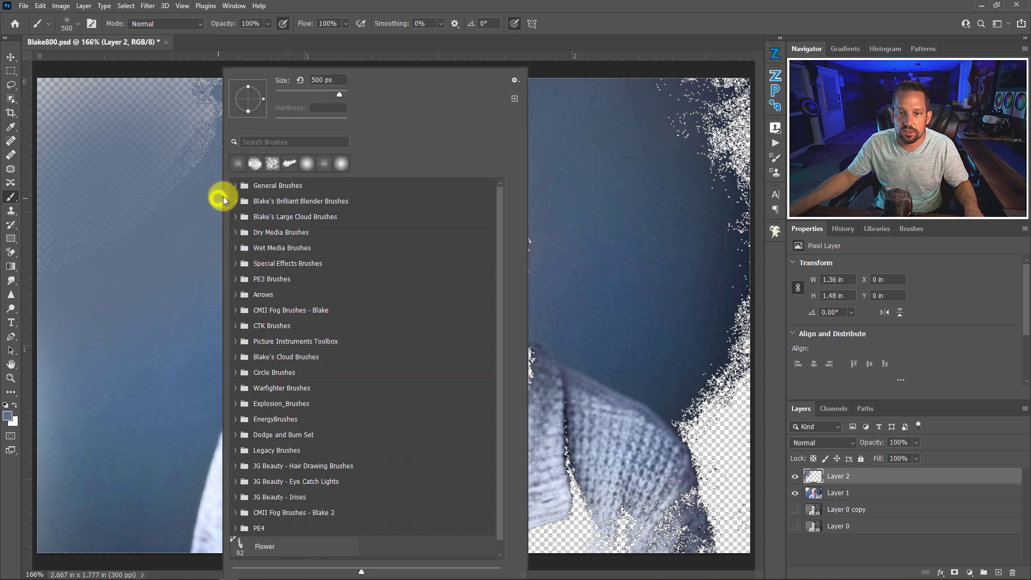
{"action": "left_click", "coordinate": [305, 164]}
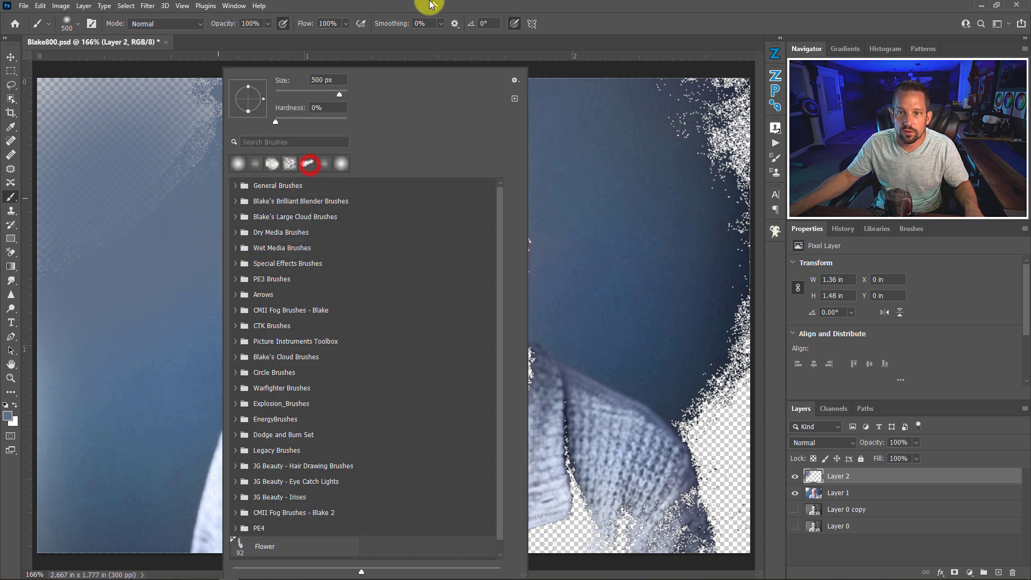
{"action": "left_click", "coordinate": [417, 15]}
{"action": "key", "text": "bracketleft"}
{"action": "key", "text": "bracketleft"}
{"action": "key", "text": "bracketleft"}
{"action": "key", "text": "bracketleft"}
{"action": "key", "text": "bracketleft"}
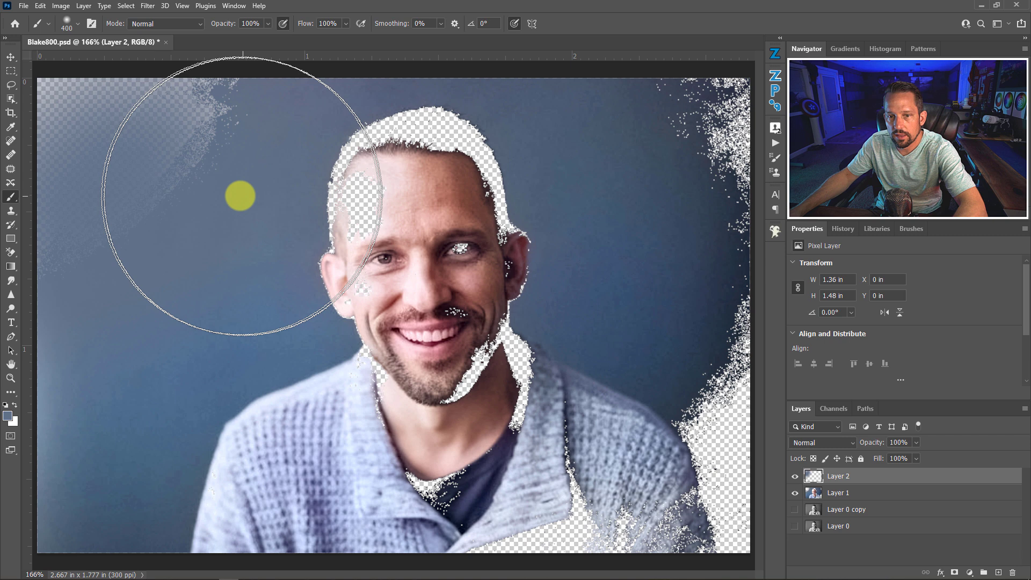
{"action": "key", "text": "bracketleft"}
{"action": "mouse_move", "coordinate": [202, 118]}
{"action": "left_mouse_down"}
{"action": "mouse_move", "coordinate": [230, 96]}
{"action": "mouse_move", "coordinate": [191, 145]}
{"action": "mouse_move", "coordinate": [80, 221]}
{"action": "mouse_move", "coordinate": [99, 141]}
{"action": "mouse_move", "coordinate": [72, 88]}
{"action": "mouse_move", "coordinate": [148, 81]}
{"action": "mouse_move", "coordinate": [92, 115]}
{"action": "mouse_move", "coordinate": [35, 520]}
{"action": "mouse_move", "coordinate": [54, 542]}
{"action": "left_mouse_up"}
{"action": "mouse_move", "coordinate": [748, 165]}
{"action": "left_mouse_down"}
{"action": "mouse_move", "coordinate": [667, 69]}
{"action": "mouse_move", "coordinate": [748, 166]}
{"action": "left_mouse_up"}
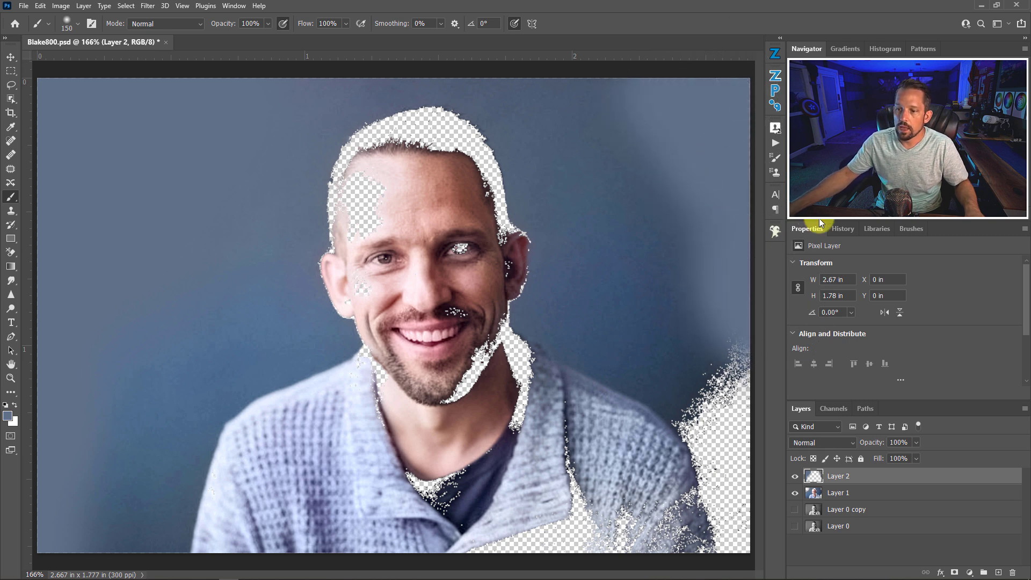
{"action": "left_click", "coordinate": [795, 526]}
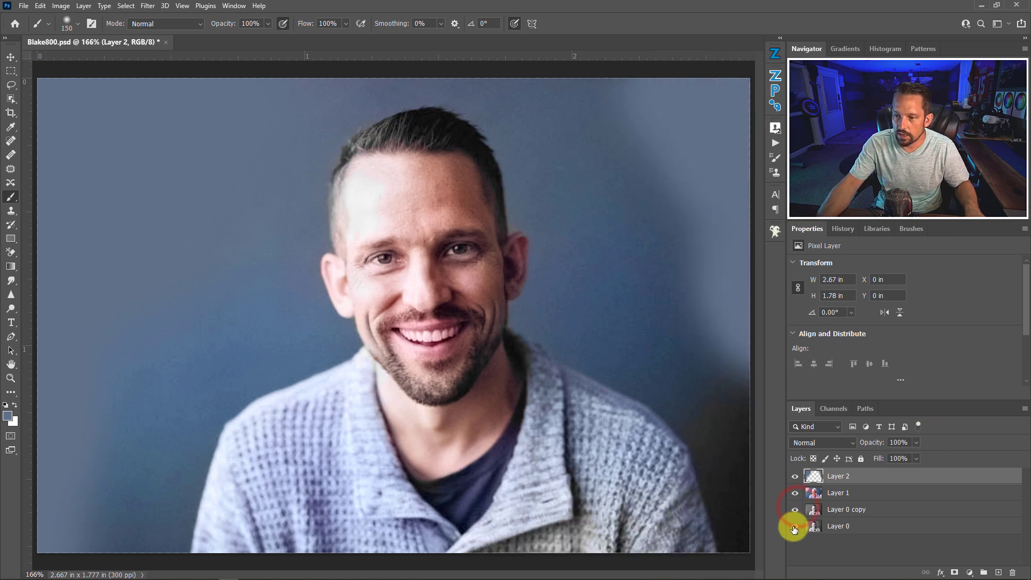
{"action": "left_click", "coordinate": [795, 509]}
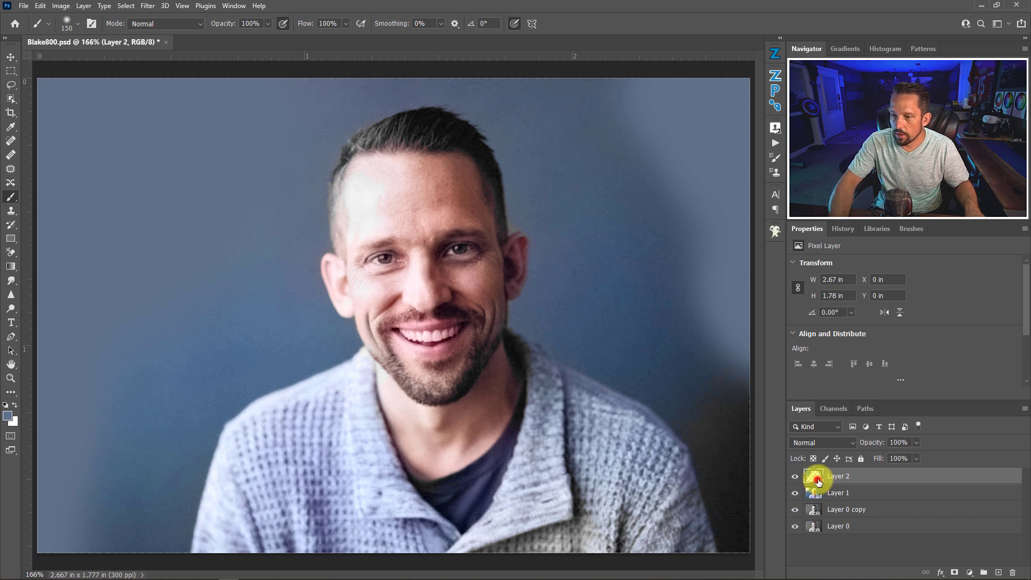
Switch Layer 2's blend mode to Color, toggling its visibility to compare the tint.
{"action": "left_click", "coordinate": [795, 476]}
{"action": "left_click", "coordinate": [794, 476]}
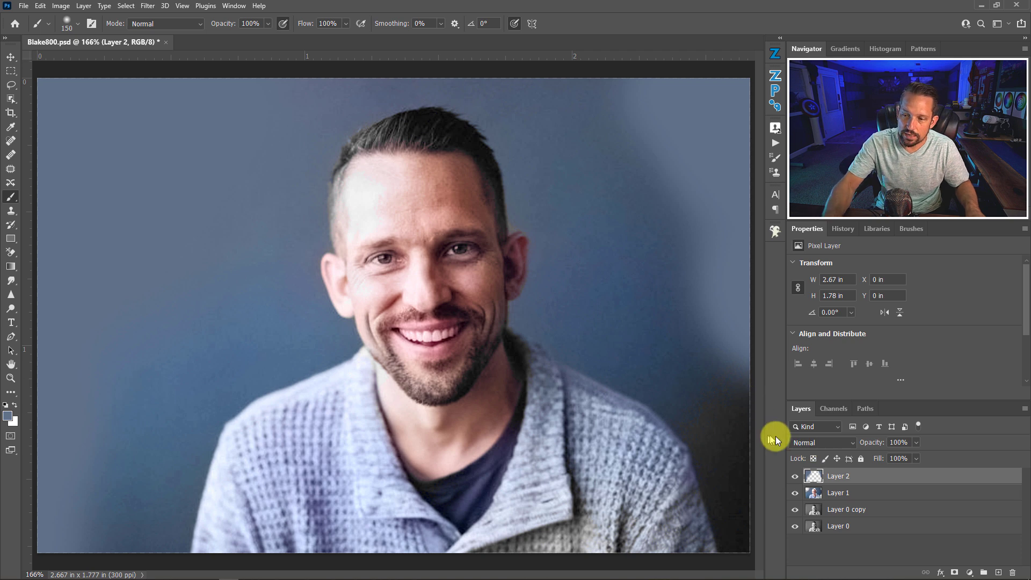
{"action": "left_click", "coordinate": [805, 442]}
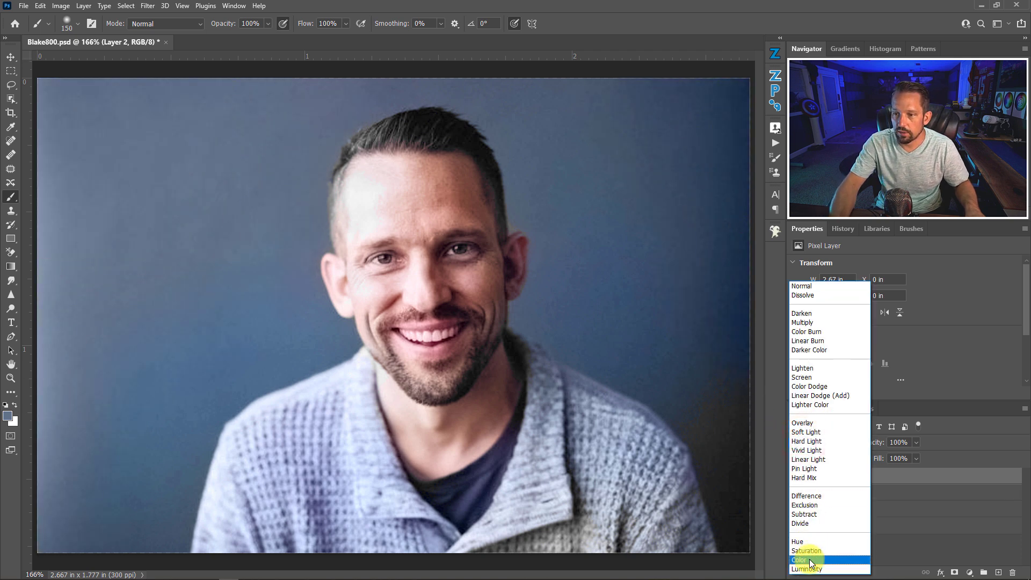
{"action": "left_click", "coordinate": [808, 560]}
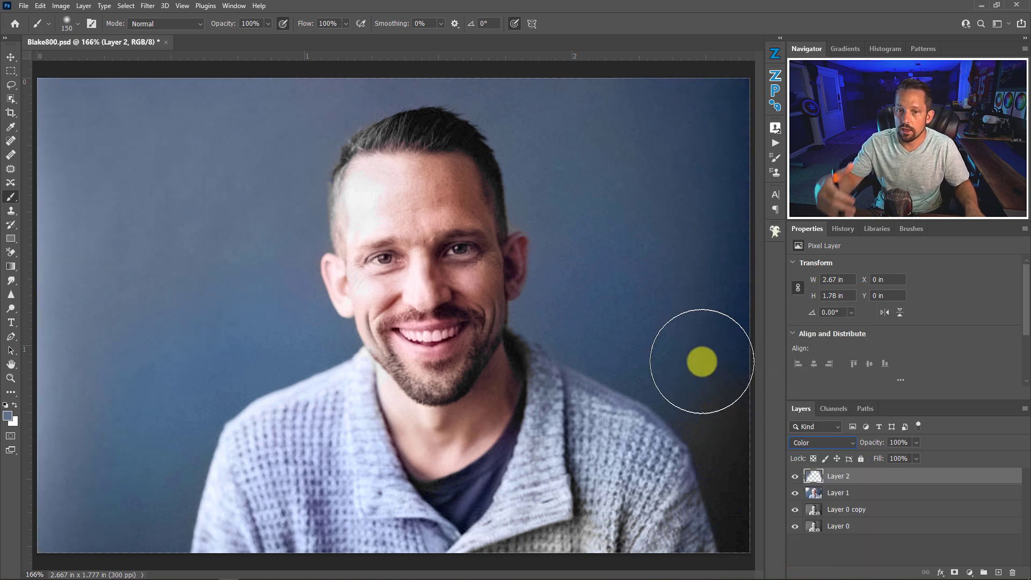
{"action": "left_click", "coordinate": [795, 476]}
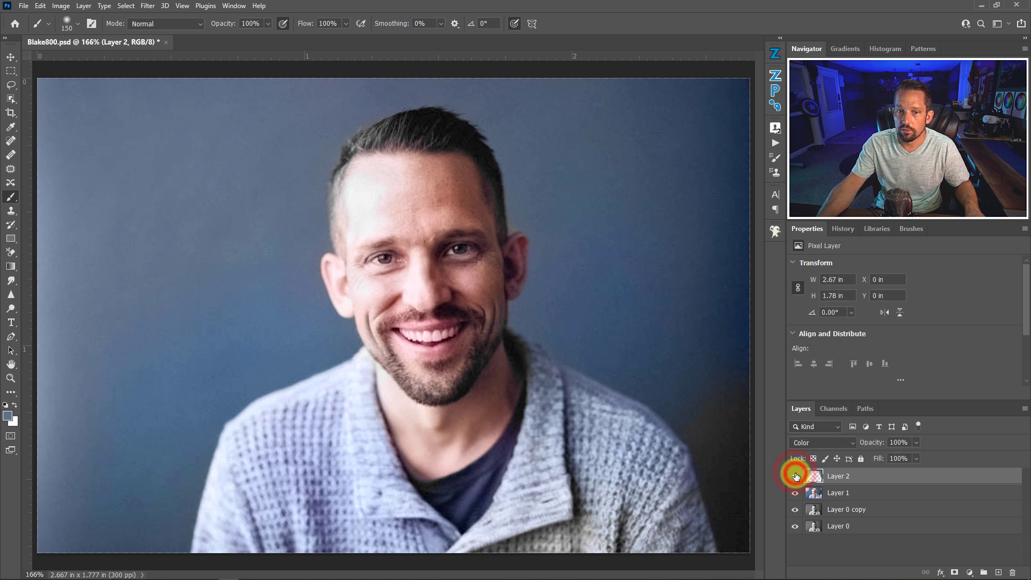
Shrink the brush to 80 px and paint more blue beside the sweater and on the left background.
{"action": "key", "text": "bracketleft"}
{"action": "key", "text": "bracketleft"}
{"action": "key", "text": "bracketleft"}
{"action": "key", "text": "bracketleft"}
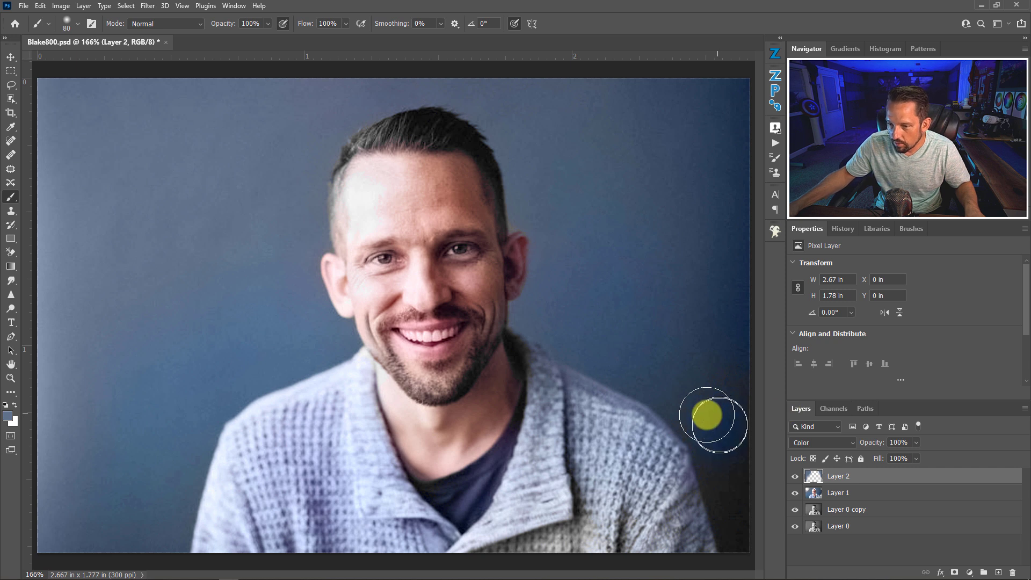
{"action": "left_click_drag", "start_coordinate": [699, 407], "coordinate": [707, 415]}
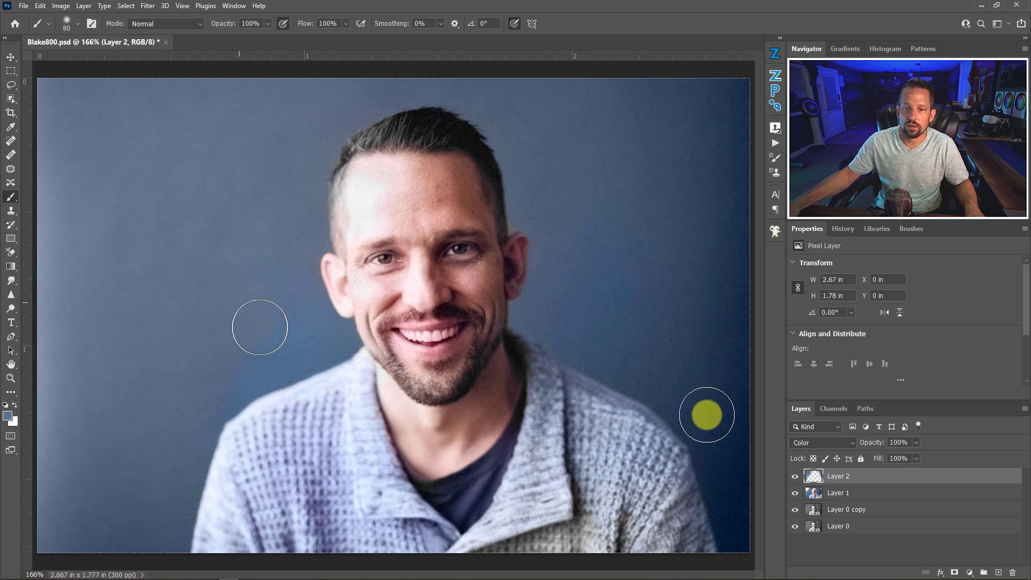
{"action": "left_click", "coordinate": [105, 359]}
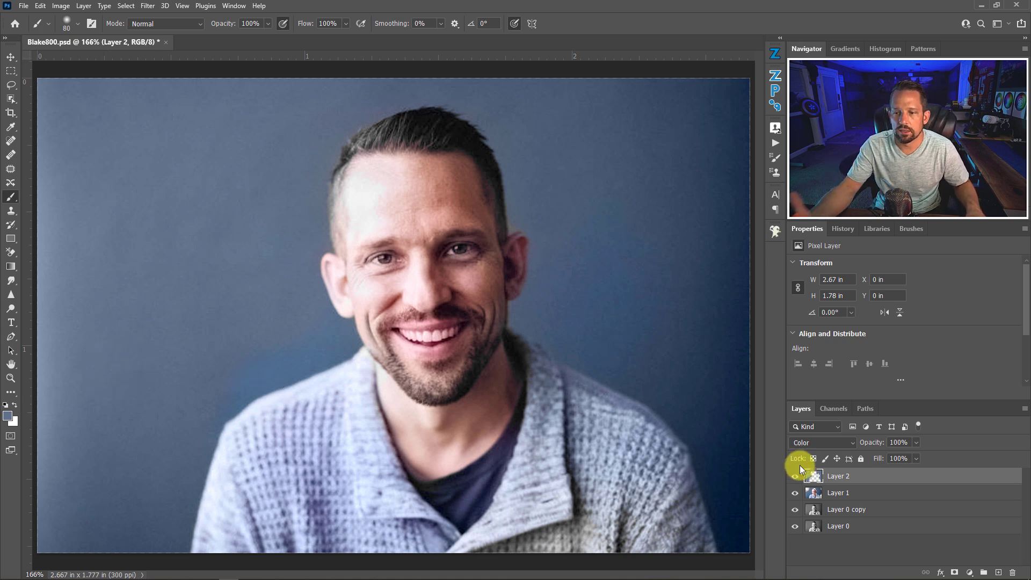
Hide Layers 1 and 2 and run Select Subject on the black-and-white Layer 0 copy.
{"action": "left_click_drag", "start_coordinate": [796, 477], "coordinate": [795, 493]}
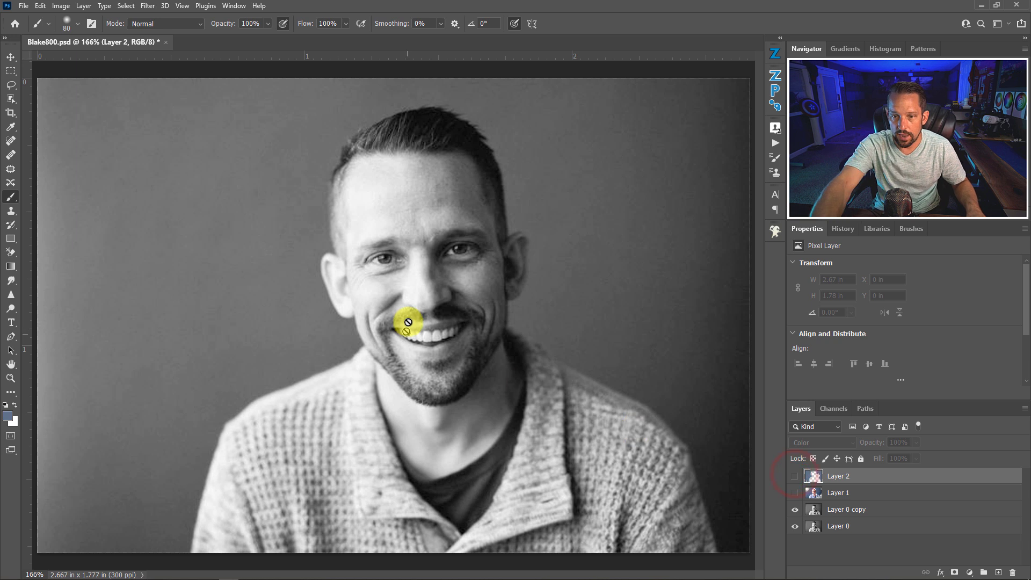
{"action": "left_click", "coordinate": [846, 517]}
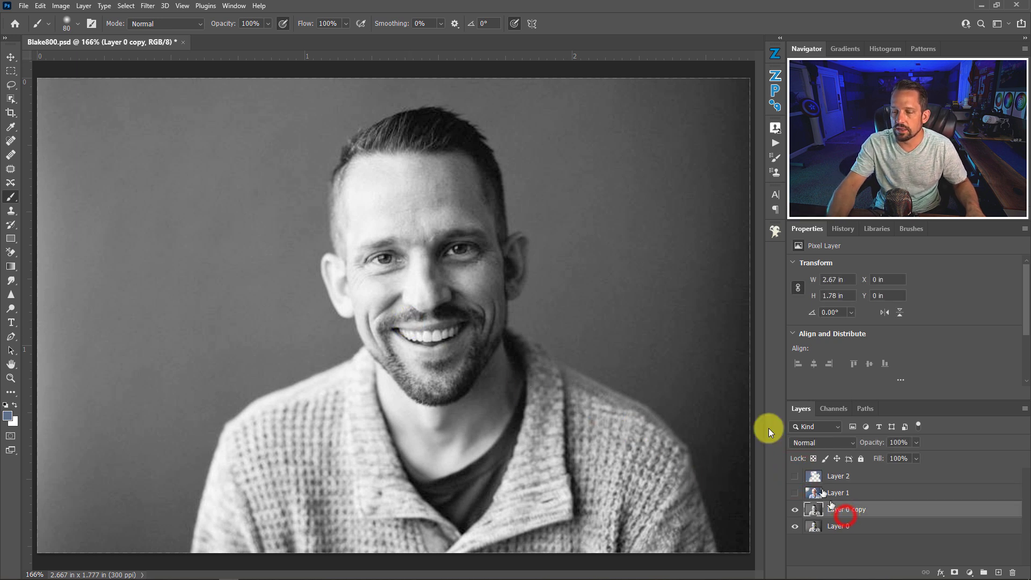
{"action": "left_click", "coordinate": [128, 6]}
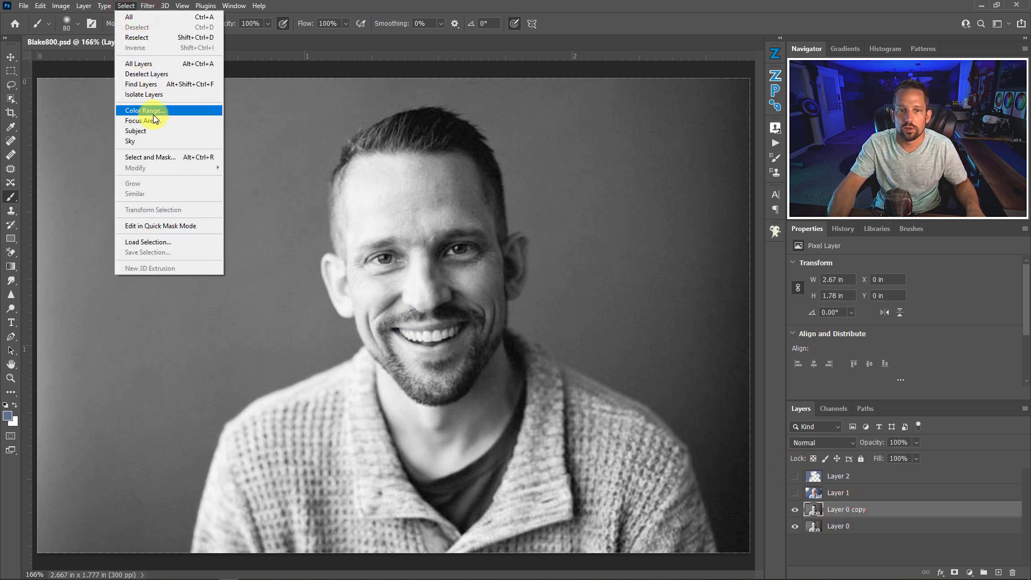
{"action": "left_click", "coordinate": [146, 130]}
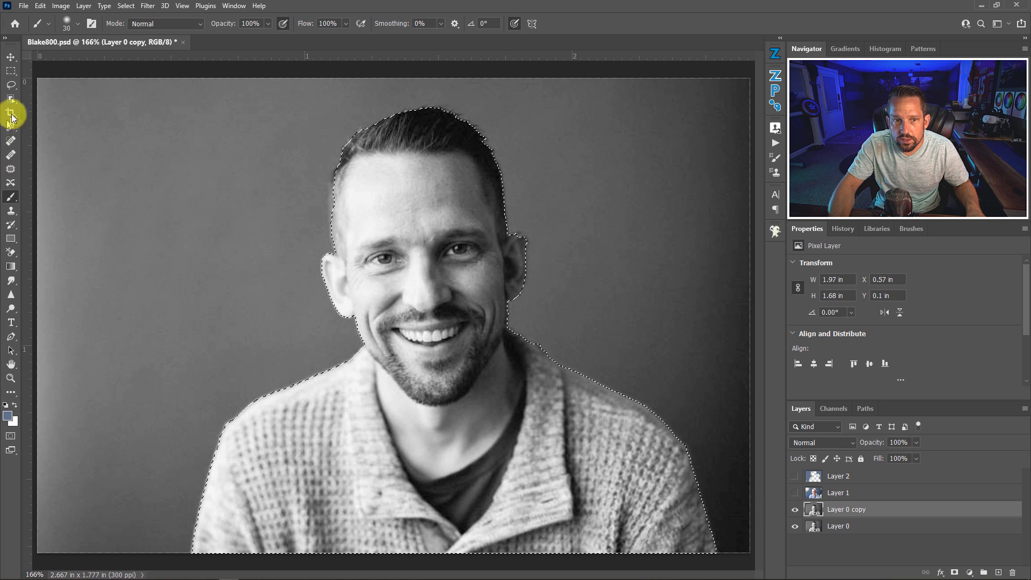
Touch up the subject selection at the right ear, temple and forehead, then launch Select and Mask.
{"action": "left_click", "coordinate": [11, 98]}
{"action": "left_click", "coordinate": [37, 108]}
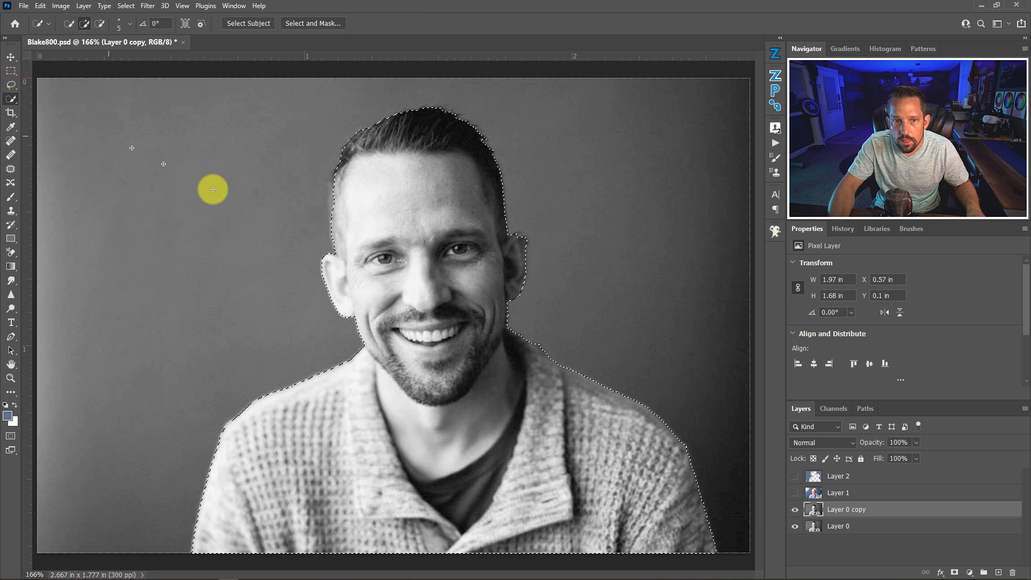
{"action": "left_click", "coordinate": [520, 236]}
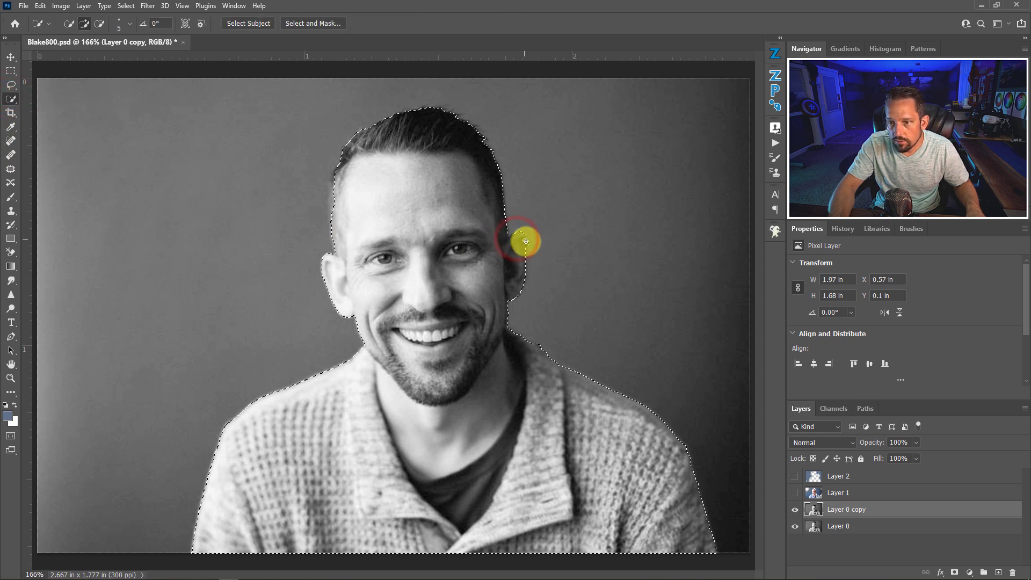
{"action": "left_click", "coordinate": [525, 246]}
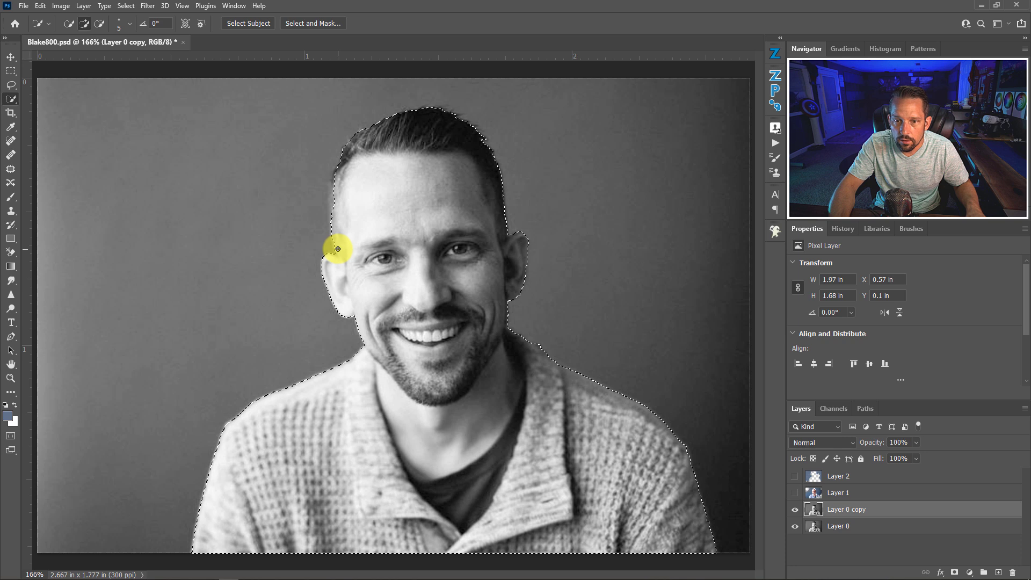
{"action": "left_click_drag", "start_coordinate": [332, 186], "coordinate": [333, 184]}
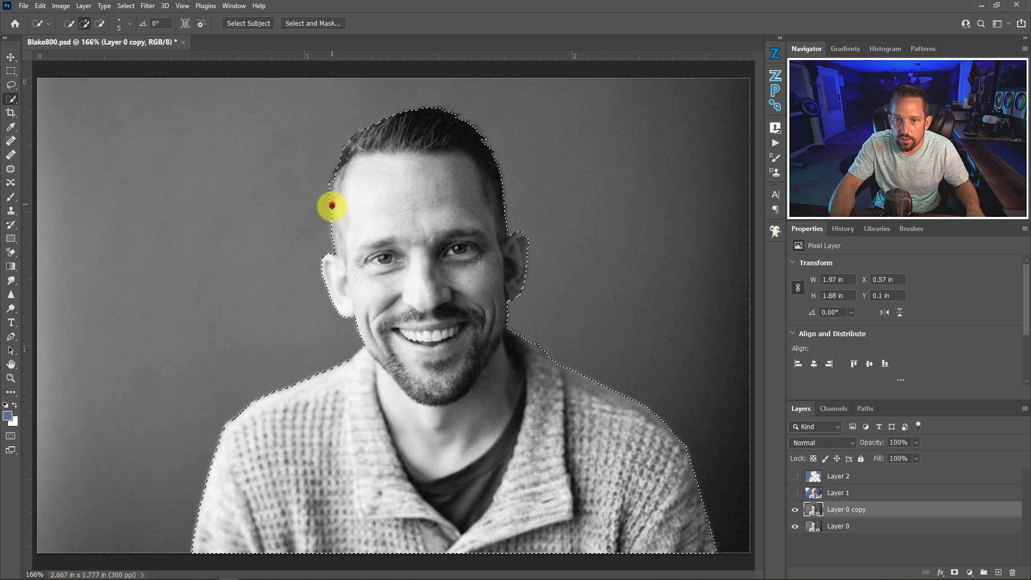
{"action": "mouse_move", "coordinate": [333, 222]}
{"action": "left_mouse_down"}
{"action": "mouse_move", "coordinate": [336, 240]}
{"action": "mouse_move", "coordinate": [401, 233]}
{"action": "mouse_move", "coordinate": [362, 176]}
{"action": "mouse_move", "coordinate": [336, 184]}
{"action": "mouse_move", "coordinate": [335, 175]}
{"action": "left_mouse_up"}
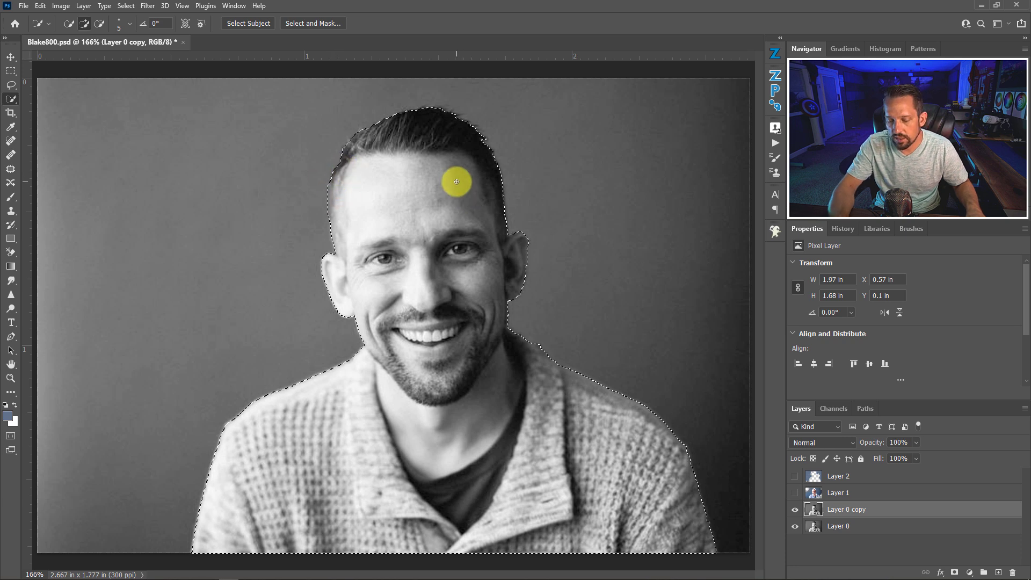
{"action": "key", "text": "m"}
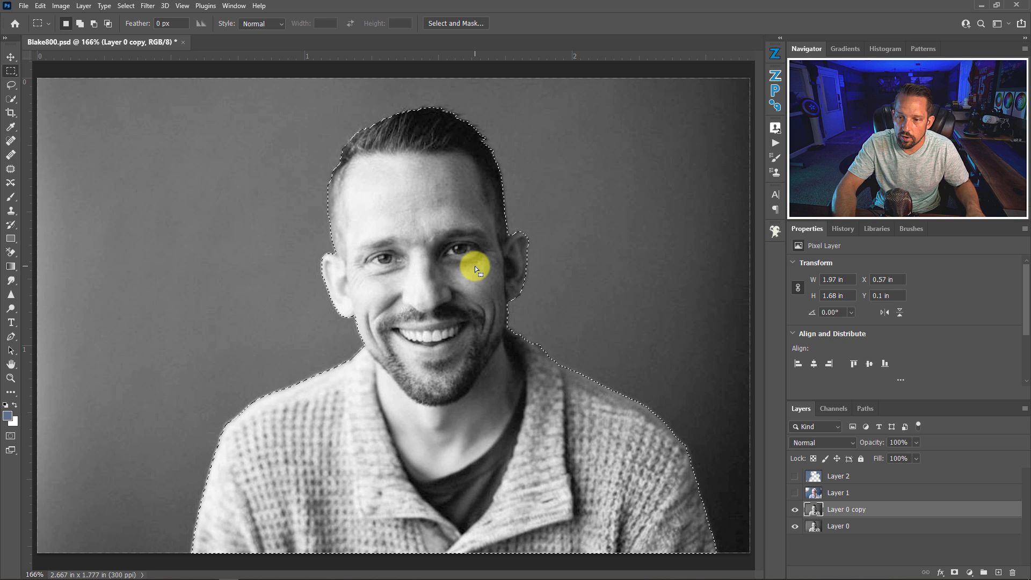
{"action": "left_click", "coordinate": [446, 24]}
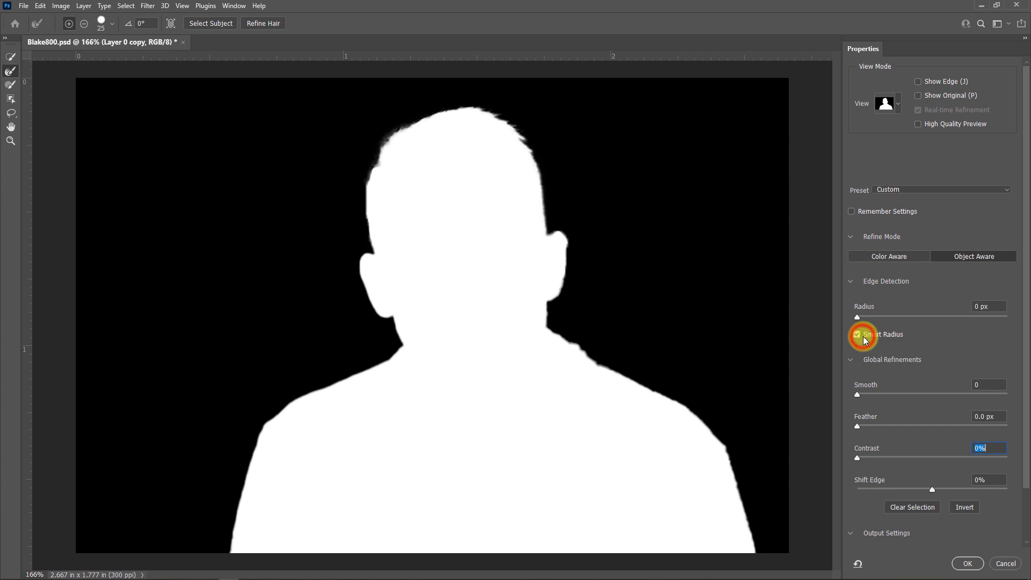
Refine the selection edge with a 1 px radius and 8% contrast, then apply it.
{"action": "left_click_drag", "start_coordinate": [860, 315], "coordinate": [865, 316]}
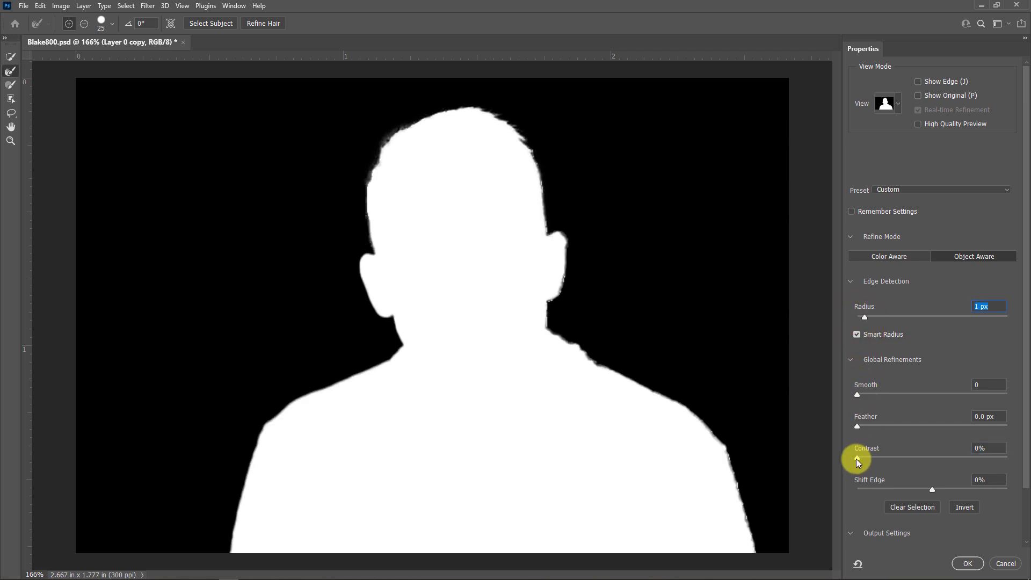
{"action": "left_click_drag", "start_coordinate": [857, 457], "coordinate": [868, 456]}
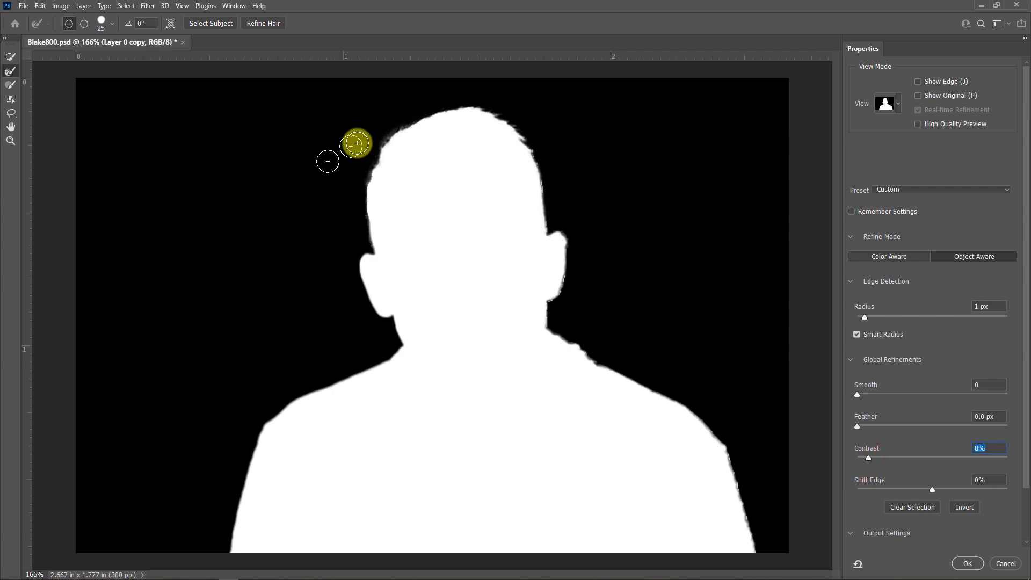
{"action": "left_click", "coordinate": [974, 565]}
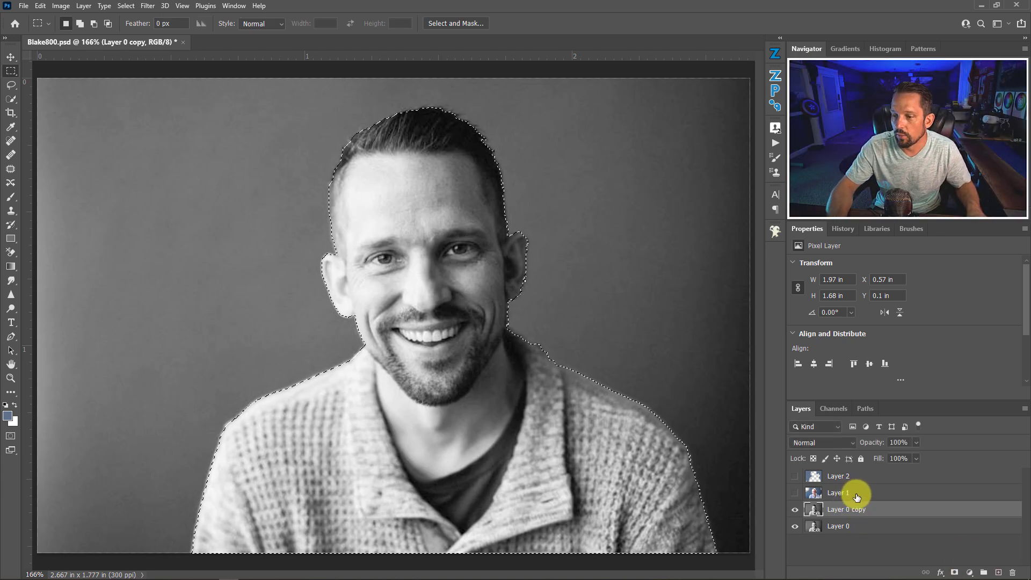
Show Layer 1 and Layer 2 again, unlock Layer 0 copy, and make Layer 2 active.
{"action": "left_click", "coordinate": [795, 492]}
{"action": "left_click", "coordinate": [795, 476]}
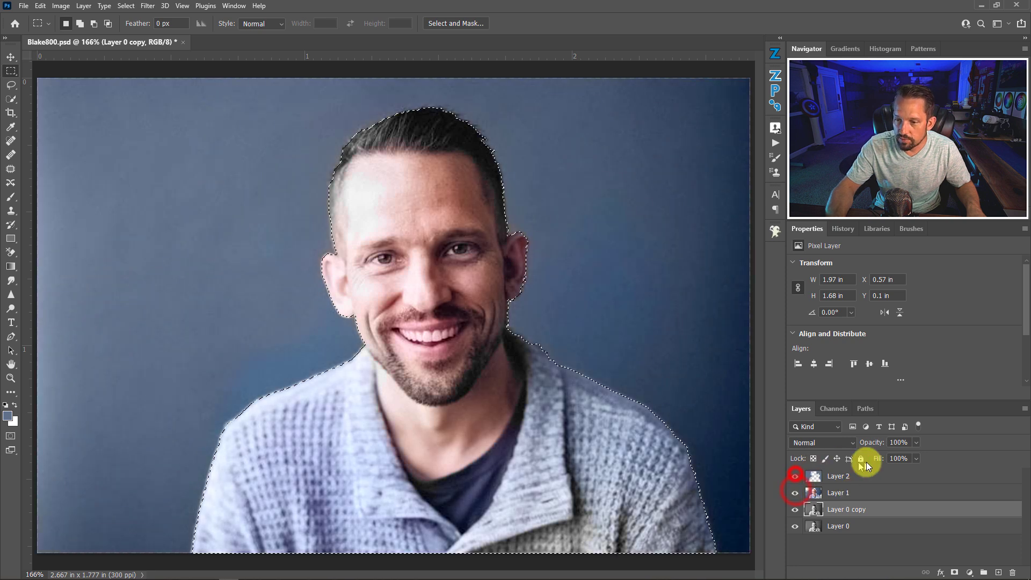
{"action": "left_click", "coordinate": [863, 459]}
{"action": "left_click", "coordinate": [860, 459]}
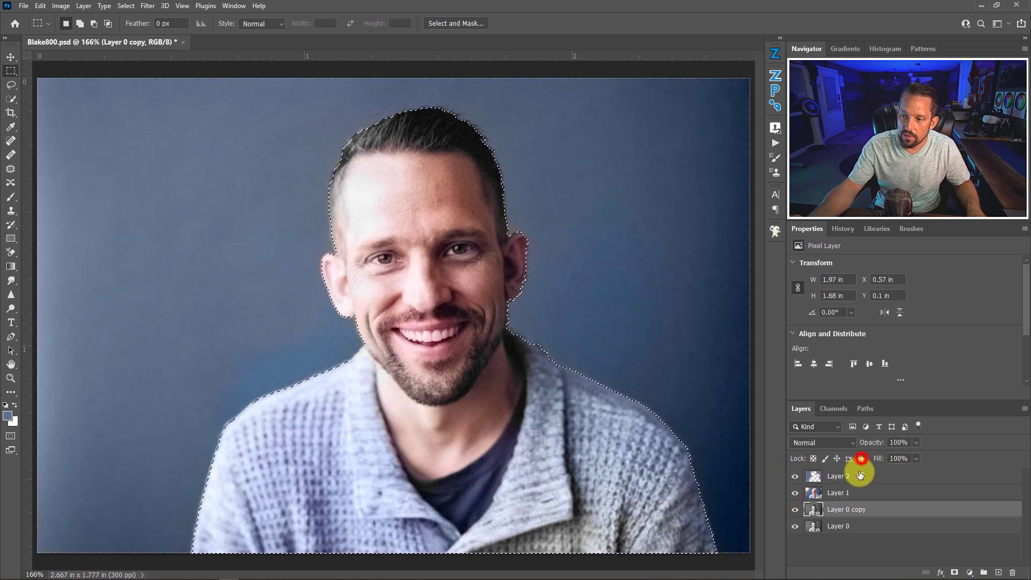
{"action": "left_click", "coordinate": [859, 480]}
Add a grey-blue Solid Color fill layer and invert its mask so only the background is filled.
{"action": "left_click", "coordinate": [970, 572]}
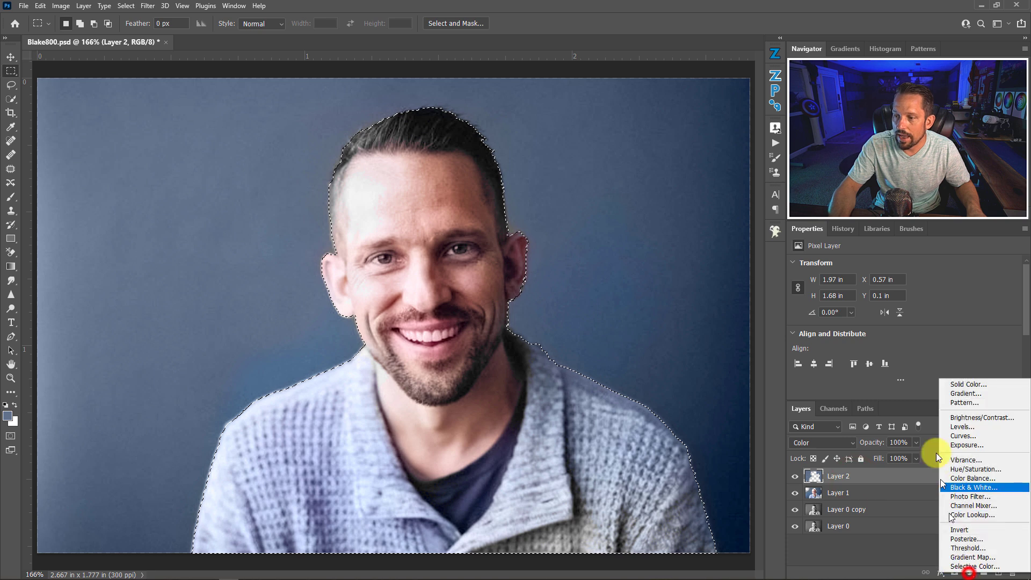
{"action": "left_click", "coordinate": [954, 384]}
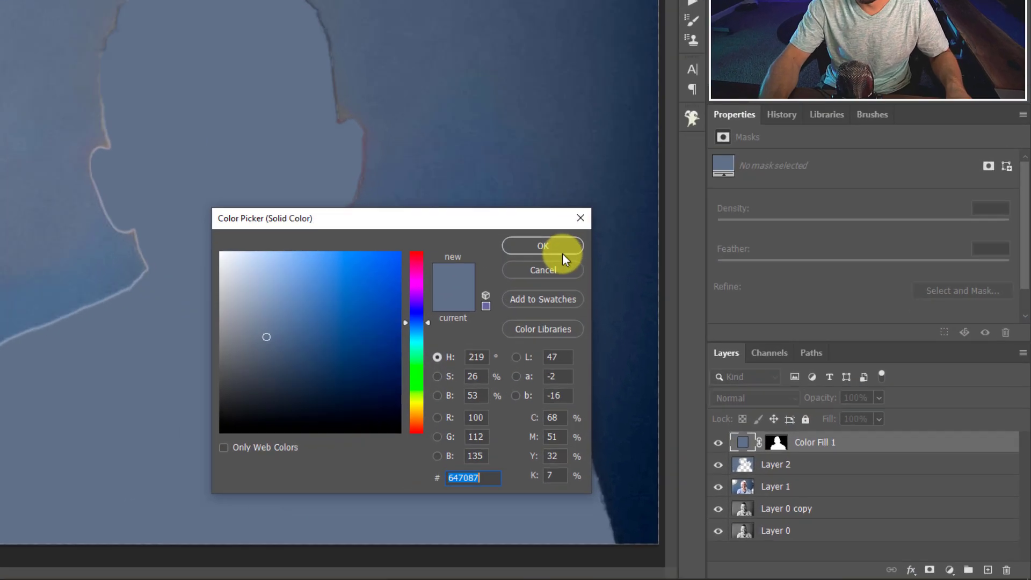
{"action": "left_click", "coordinate": [563, 253]}
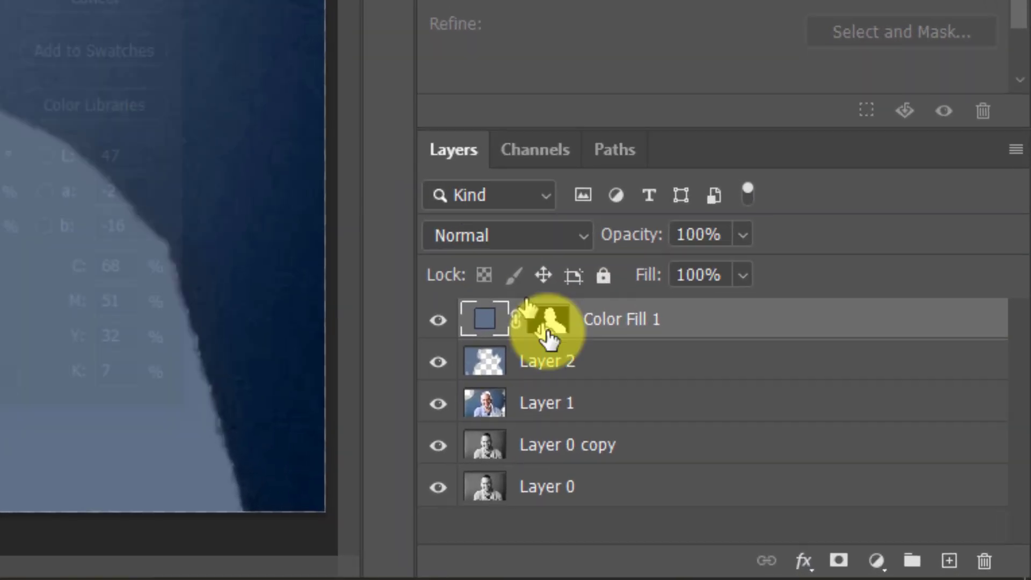
{"action": "left_click", "coordinate": [718, 442]}
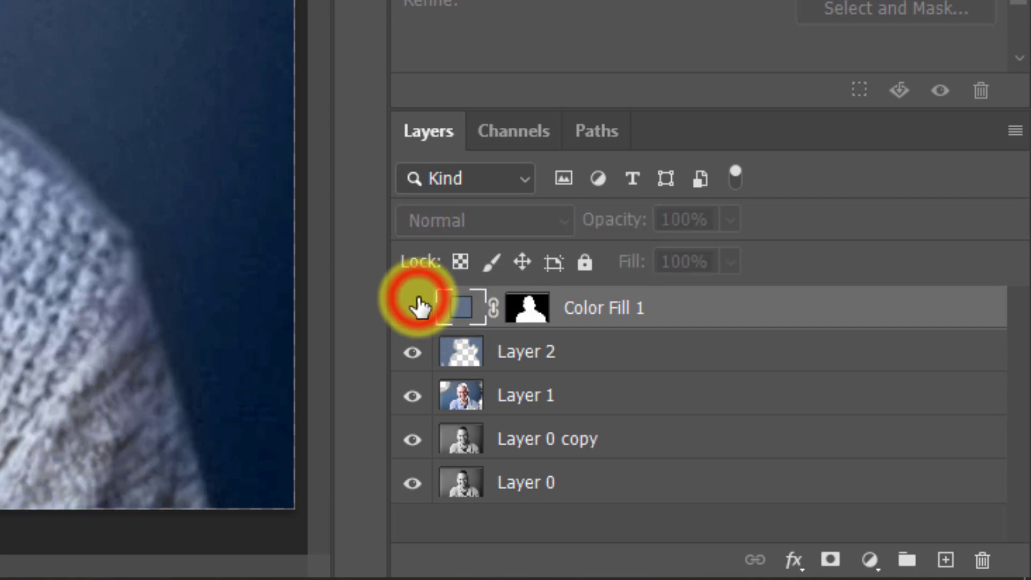
{"action": "left_click", "coordinate": [412, 309]}
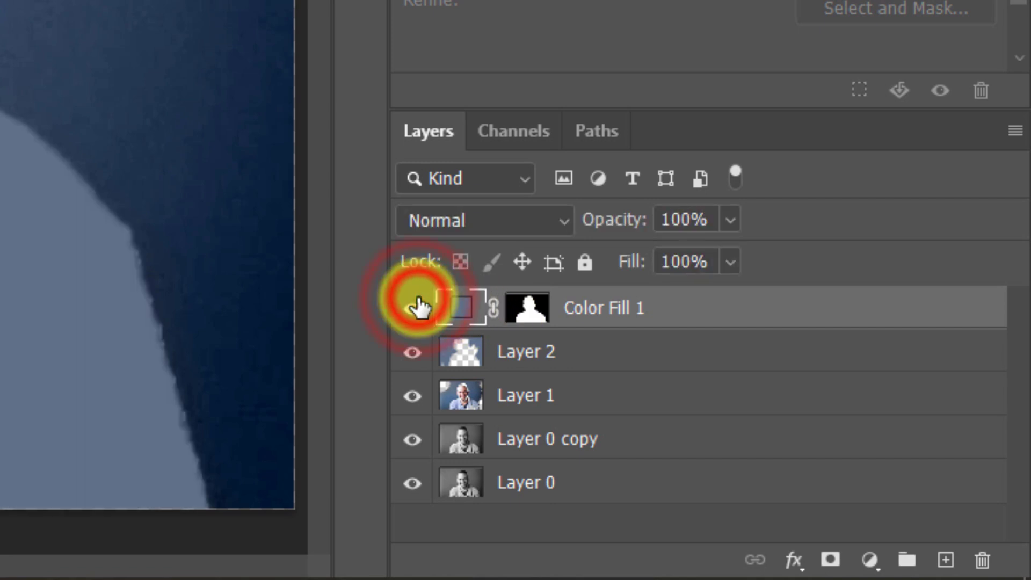
{"action": "left_click", "coordinate": [525, 303]}
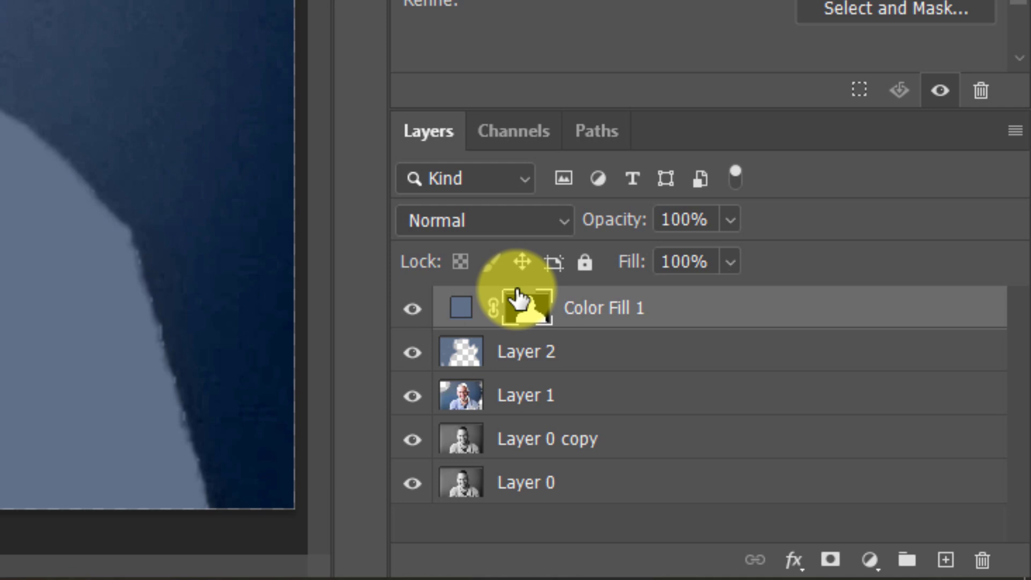
{"action": "key", "text": "ctrl+i"}
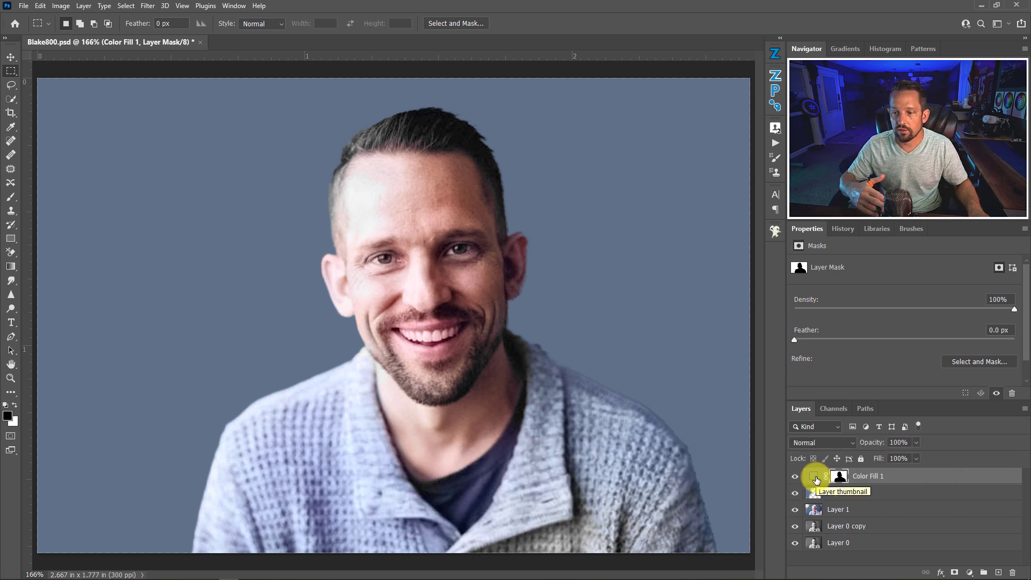
Change the Color Fill 1 colour to hex 2489cc.
{"action": "double_click", "coordinate": [815, 477]}
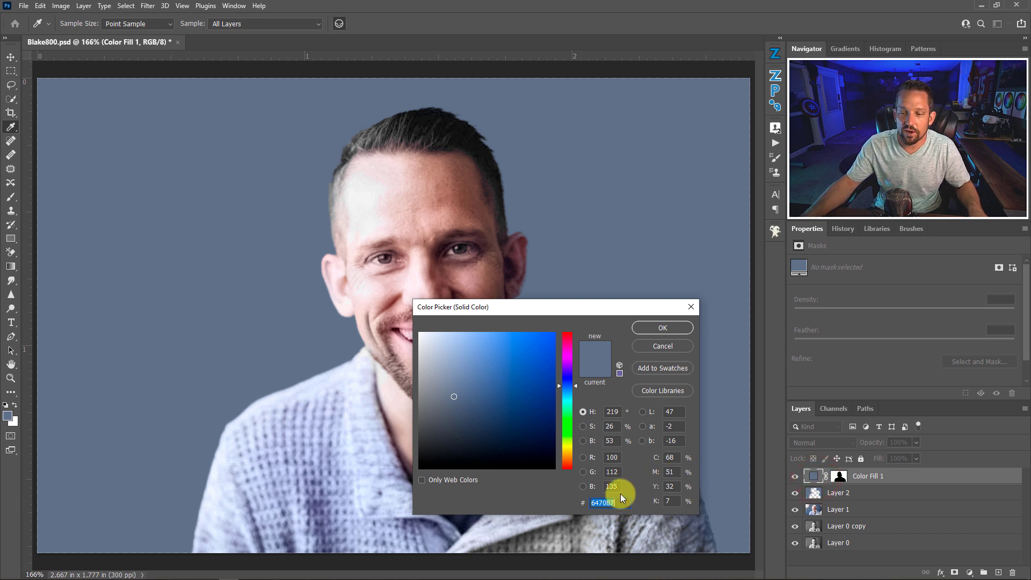
{"action": "type", "text": "2489"}
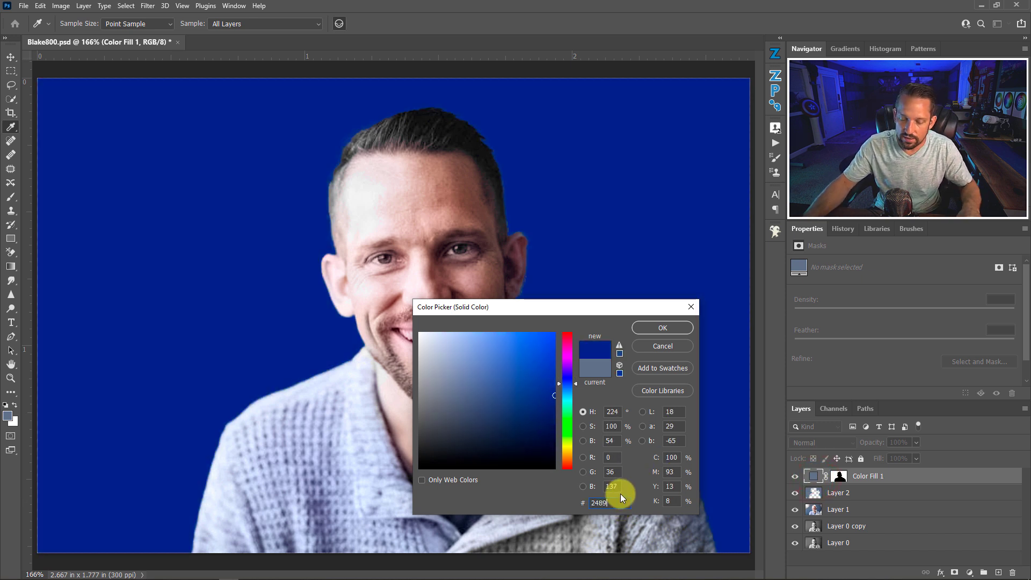
{"action": "type", "text": "cc"}
{"action": "key", "text": "Return"}
{"action": "key", "text": "m"}
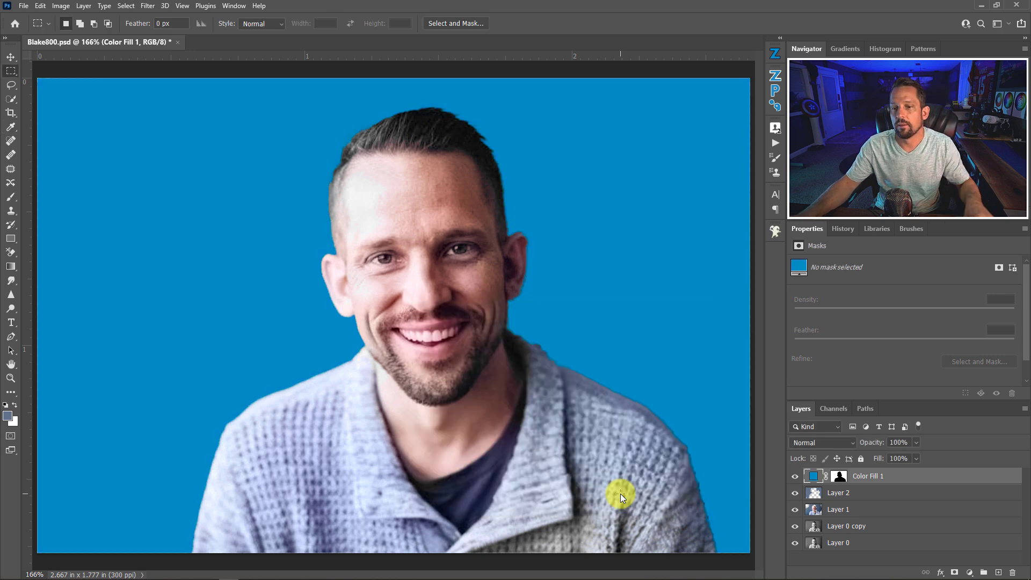
Blend the blue fill in Soft Light at 63% opacity, toggling layers to compare the effect.
{"action": "left_click", "coordinate": [846, 441]}
{"action": "left_click", "coordinate": [843, 432]}
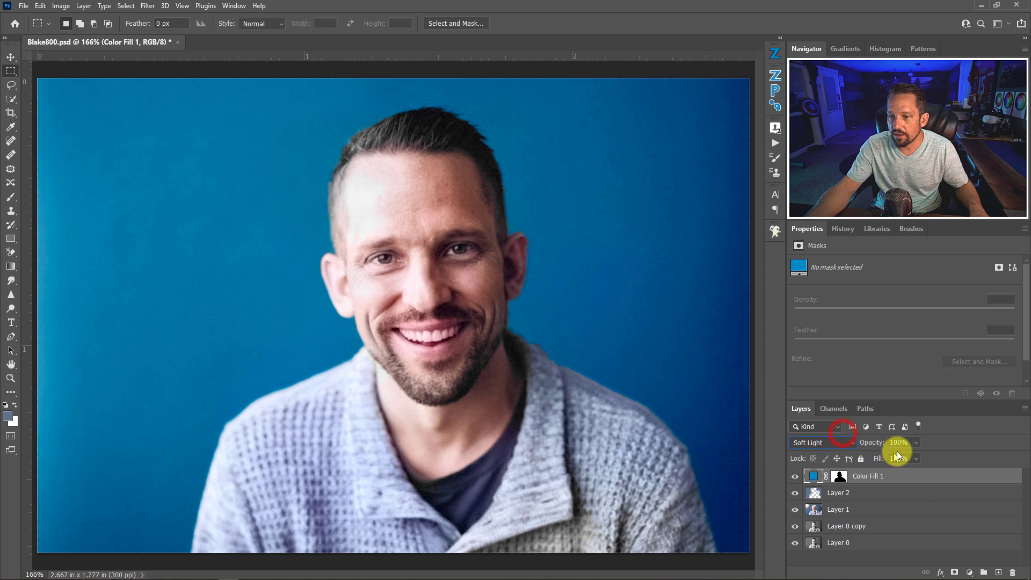
{"action": "left_click_drag", "start_coordinate": [914, 456], "coordinate": [899, 455]}
{"action": "left_click", "coordinate": [793, 478]}
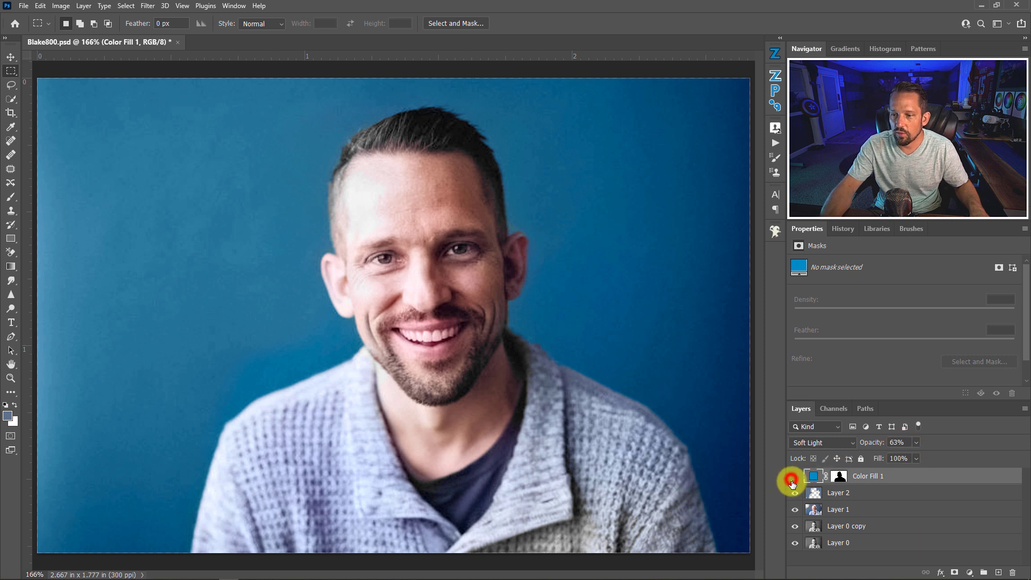
{"action": "left_click", "coordinate": [794, 478]}
{"action": "left_click", "coordinate": [794, 478]}
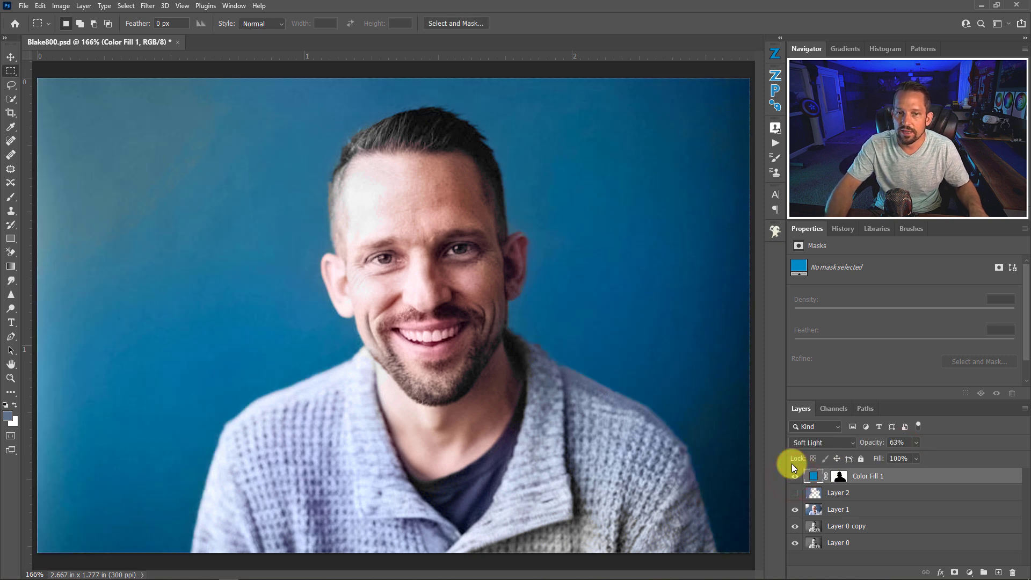
{"action": "left_click", "coordinate": [794, 495]}
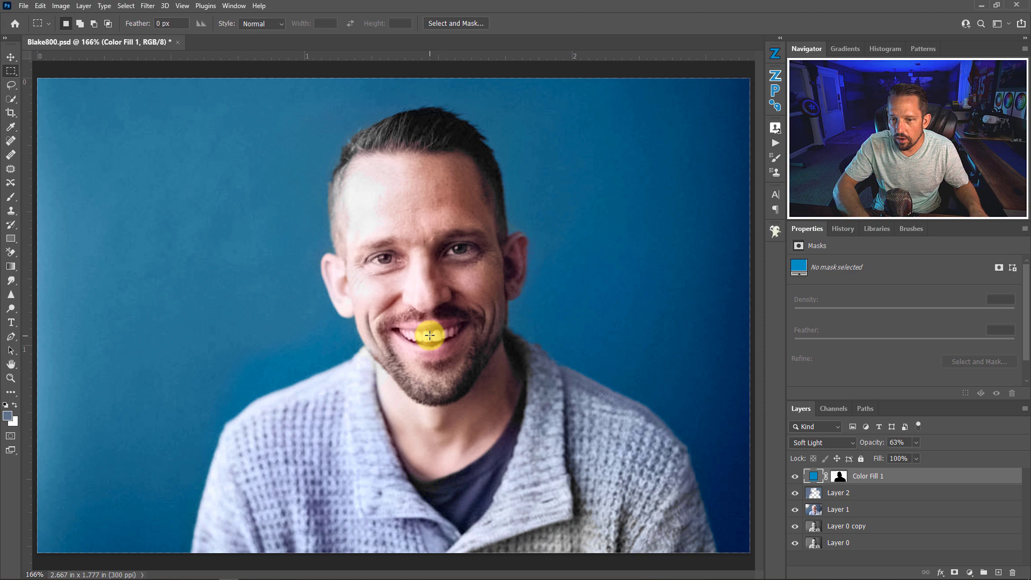
Zoom in on the mouth and add a Hue/Saturation layer that desaturates the reds sampled from the teeth.
{"action": "left_click_drag", "start_coordinate": [433, 339], "coordinate": [466, 350]}
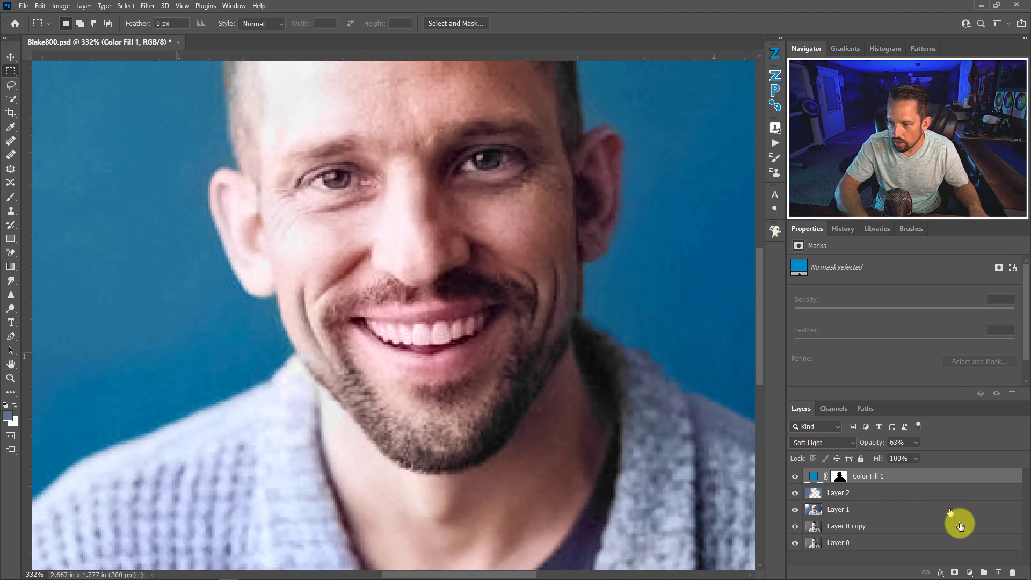
{"action": "left_click", "coordinate": [968, 572]}
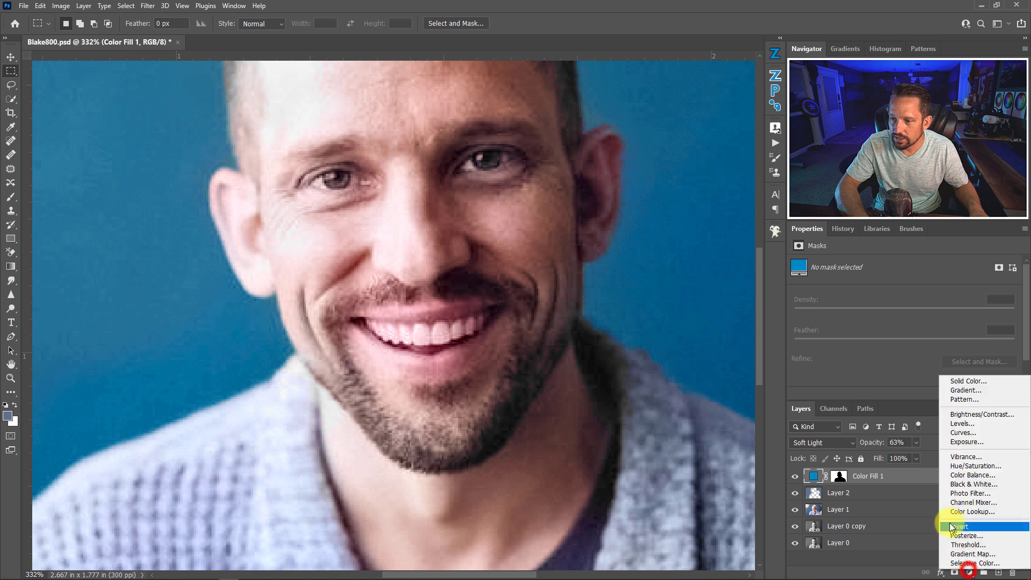
{"action": "left_click", "coordinate": [961, 467]}
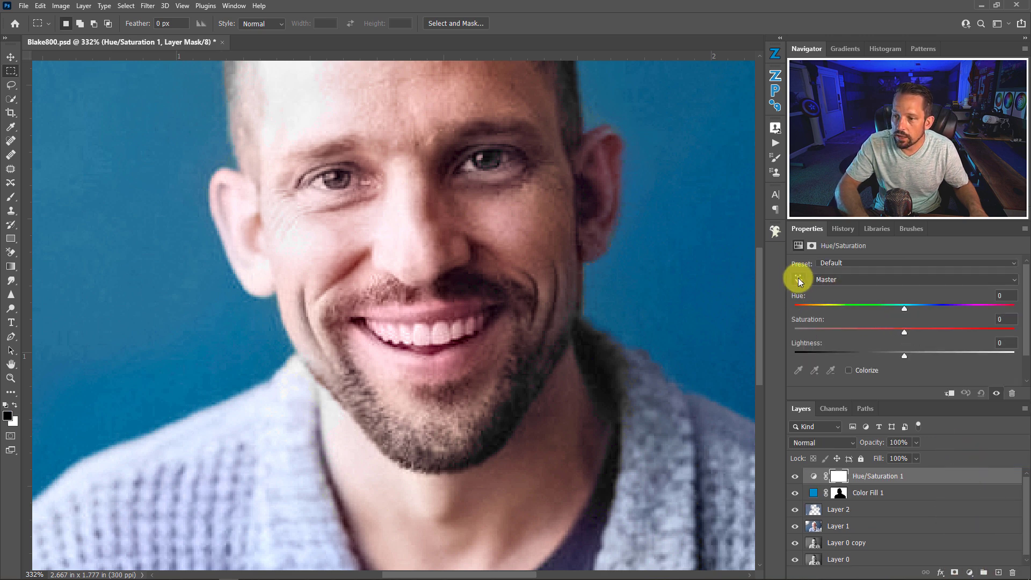
{"action": "left_click", "coordinate": [798, 280]}
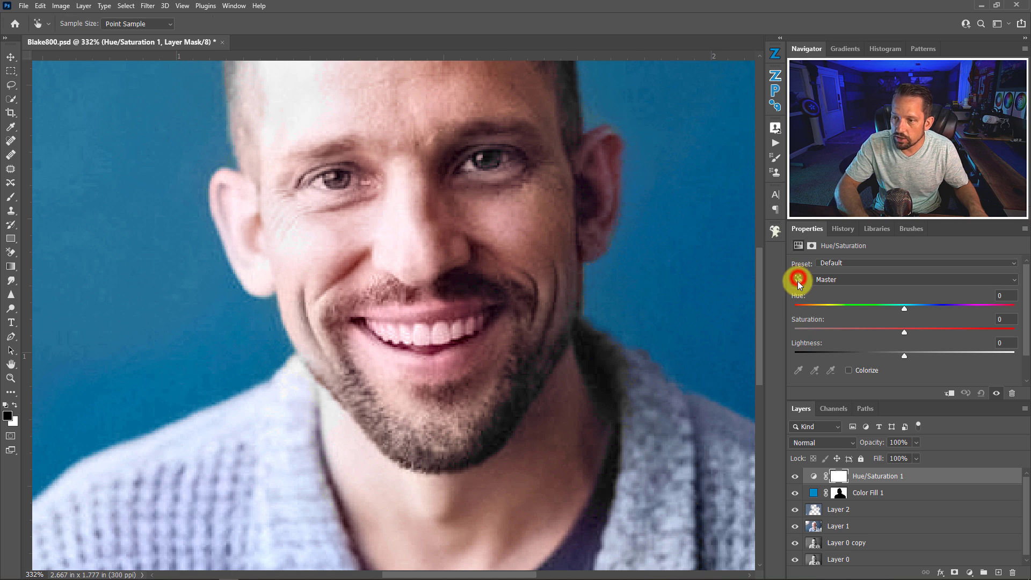
{"action": "left_click", "coordinate": [449, 331]}
{"action": "left_click_drag", "start_coordinate": [901, 334], "coordinate": [926, 354]}
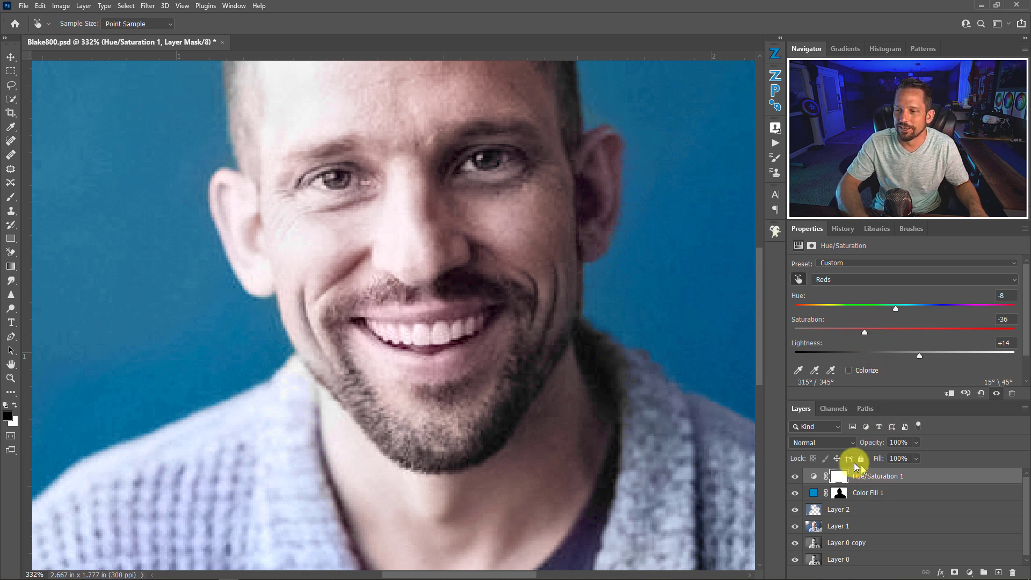
{"action": "mouse_move", "coordinate": [861, 333]}
{"action": "left_mouse_down"}
{"action": "mouse_move", "coordinate": [823, 339]}
{"action": "mouse_move", "coordinate": [849, 333]}
{"action": "left_mouse_up"}
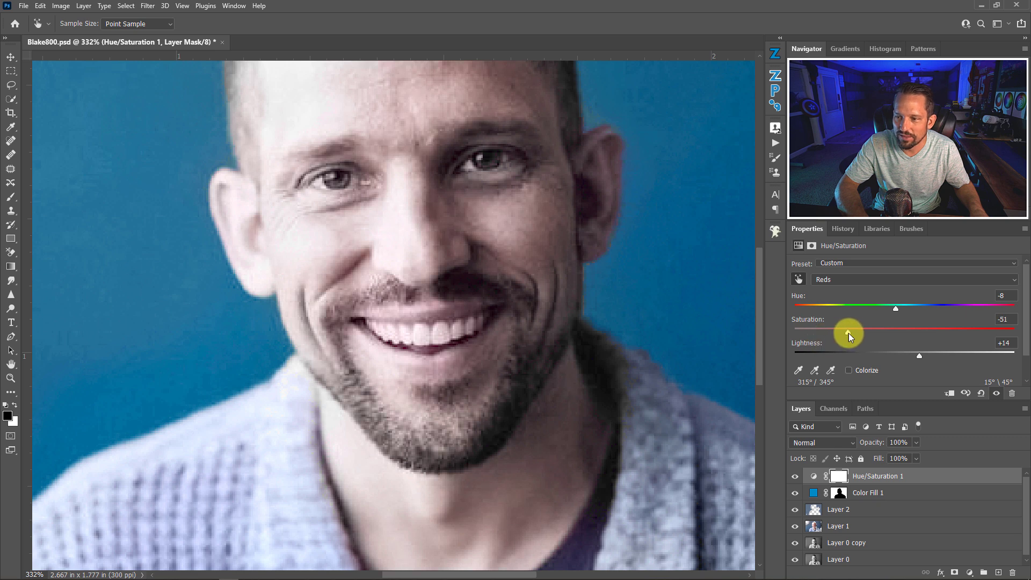
Invert the Hue/Saturation mask, paint it white over the teeth with a small brush, and fit the photo on screen.
{"action": "left_click", "coordinate": [839, 477]}
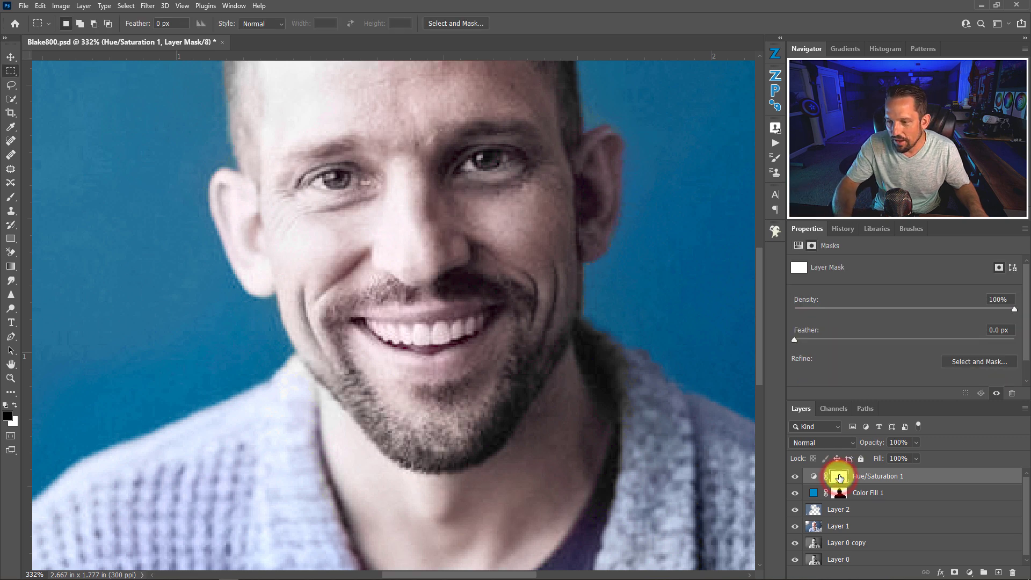
{"action": "key", "text": "ctrl+i"}
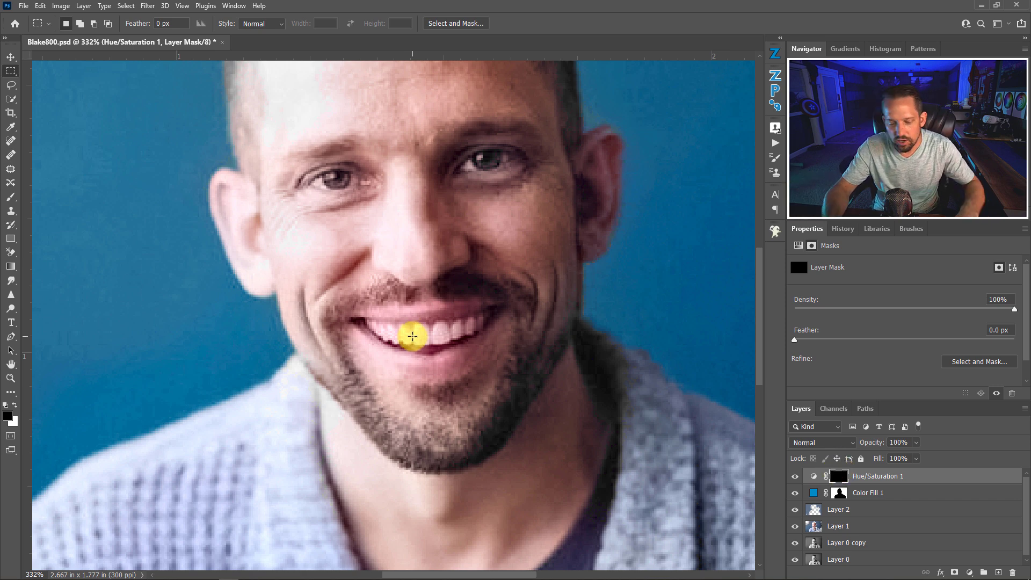
{"action": "key", "text": "b"}
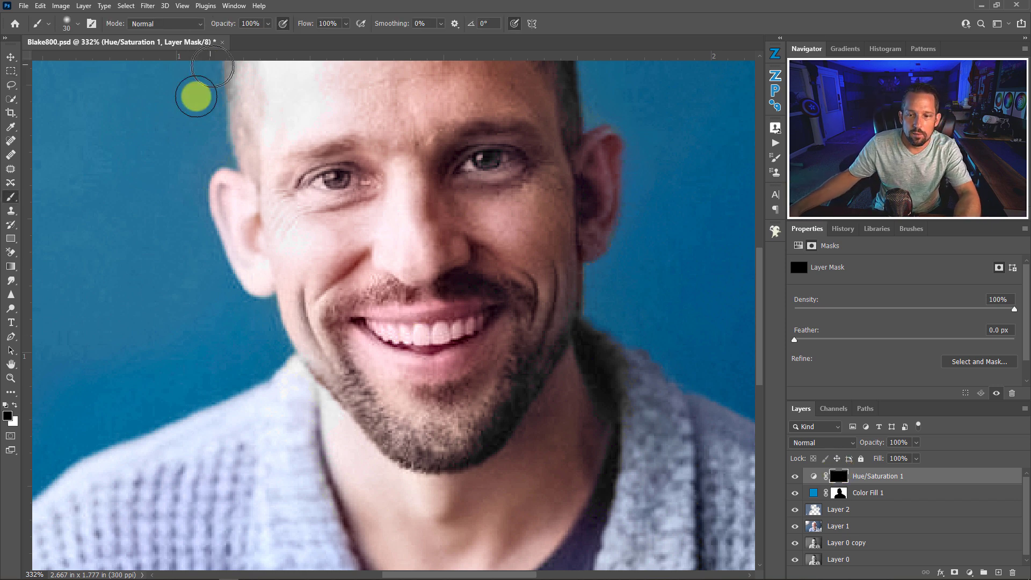
{"action": "key", "text": "x"}
{"action": "key", "text": "bracketleft"}
{"action": "key", "text": "bracketleft"}
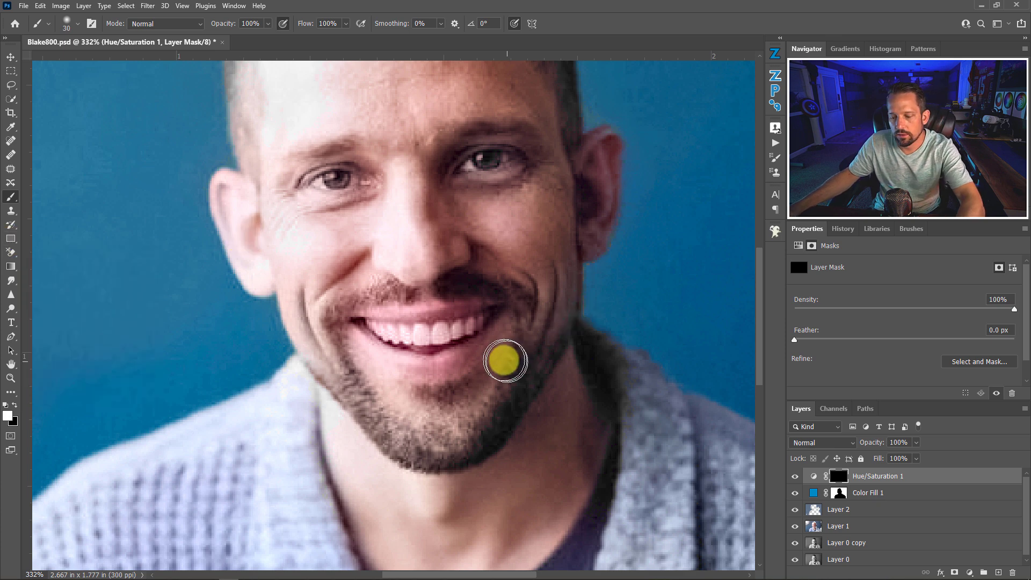
{"action": "key", "text": "bracketleft"}
{"action": "key", "text": "bracketleft"}
{"action": "key", "text": "bracketleft"}
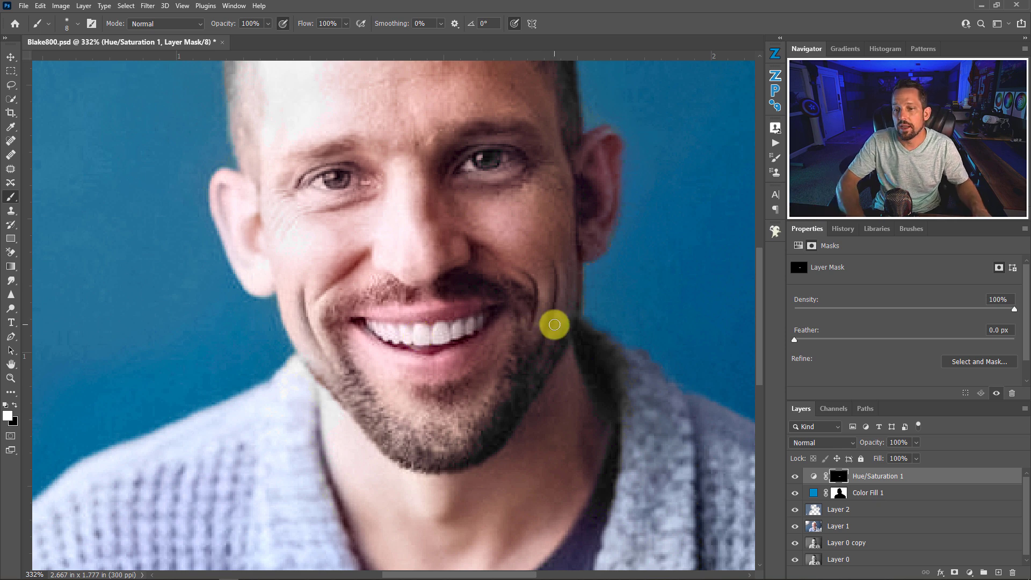
{"action": "key", "text": "ctrl+0"}
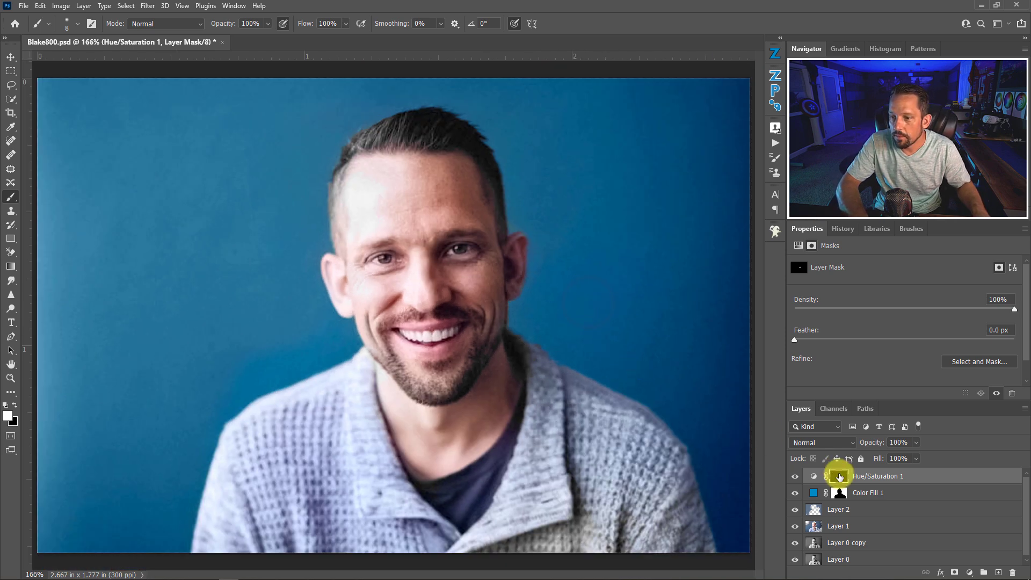
Lower the Hue/Saturation 1 teeth-whitening layer's opacity to 60%.
{"action": "left_click", "coordinate": [814, 477]}
{"action": "left_click", "coordinate": [916, 443]}
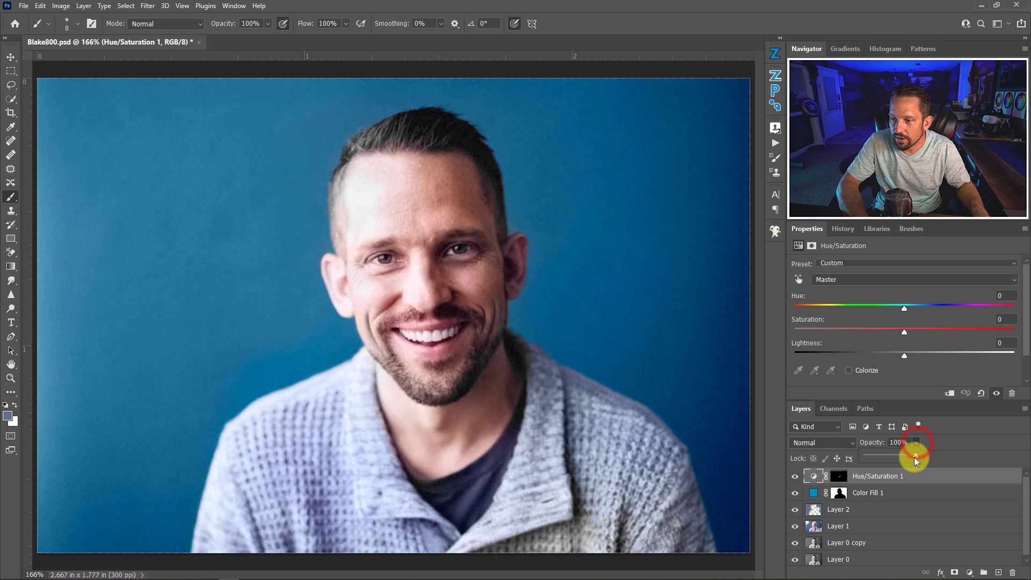
{"action": "left_click_drag", "start_coordinate": [914, 456], "coordinate": [895, 455]}
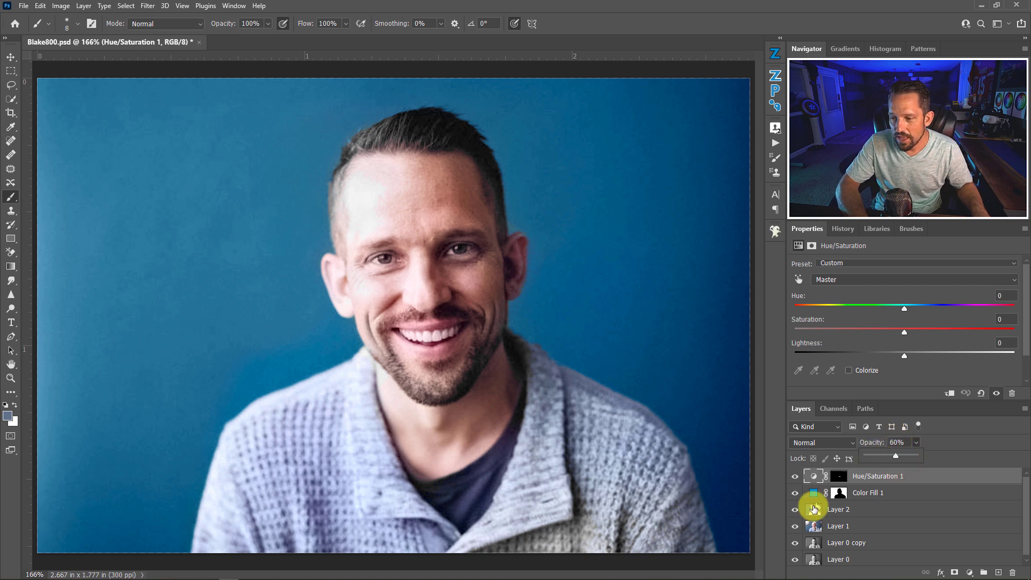
View Layer 1 on its own, restore all layers' visibility, and select Layer 2.
{"action": "left_click", "coordinate": [795, 526], "text": "alt"}
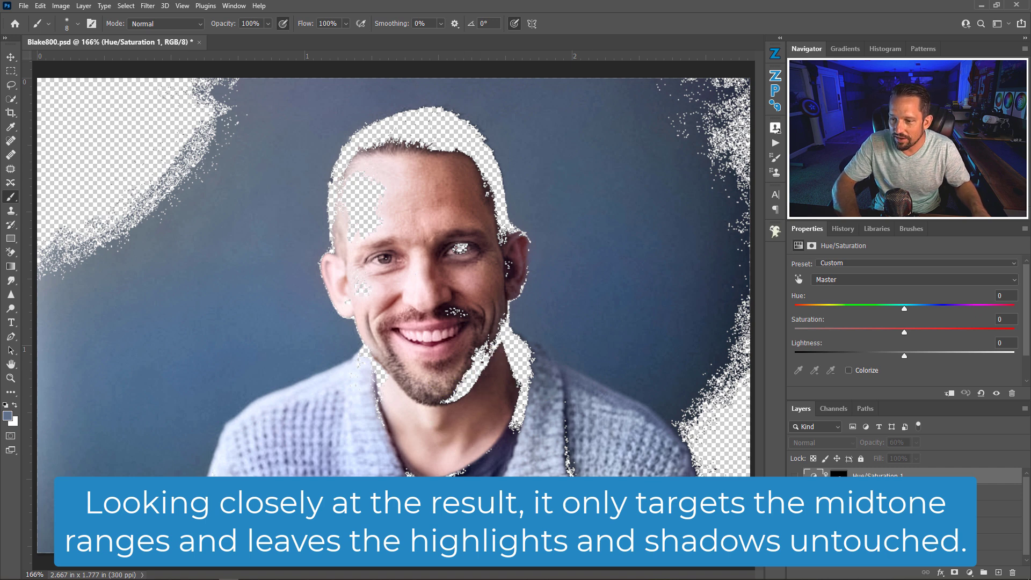
{"action": "left_click", "coordinate": [795, 526], "text": "alt"}
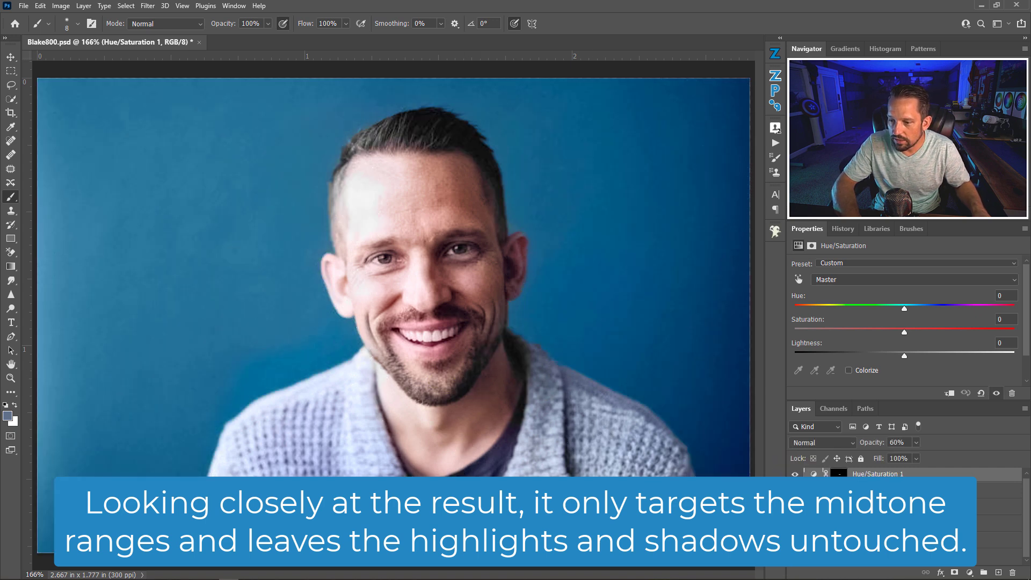
{"action": "left_click", "coordinate": [795, 509]}
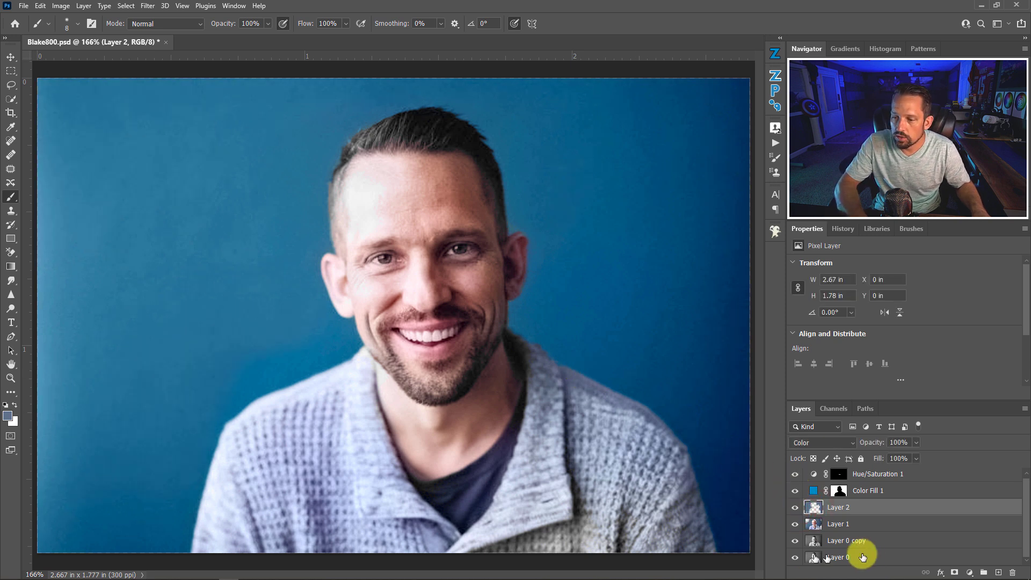
Add a new empty layer and set the foreground colour to the pink skin tone sampled from the forehead.
{"action": "left_click", "coordinate": [997, 572]}
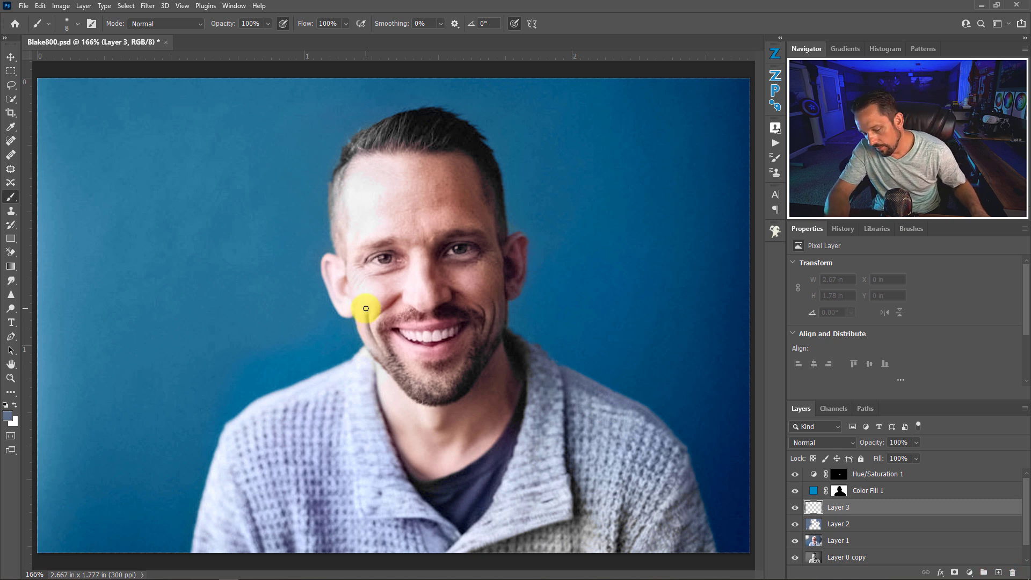
{"action": "left_click", "coordinate": [9, 417]}
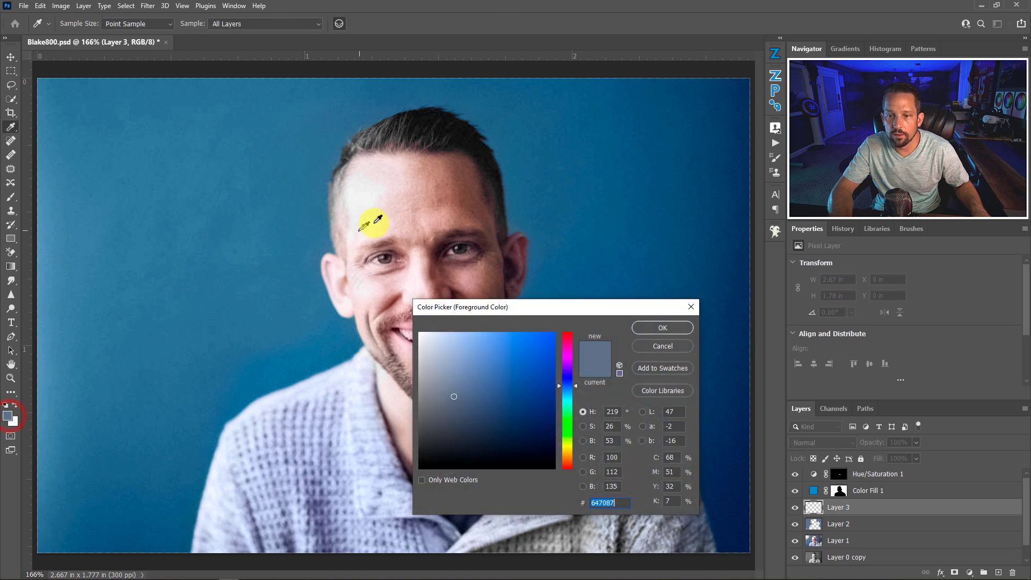
{"action": "left_click_drag", "start_coordinate": [438, 213], "coordinate": [395, 201]}
{"action": "left_click", "coordinate": [671, 337]}
With a 35 px brush, paint pink over the forehead, along the hairline and down the left cheek.
{"action": "key", "text": "b"}
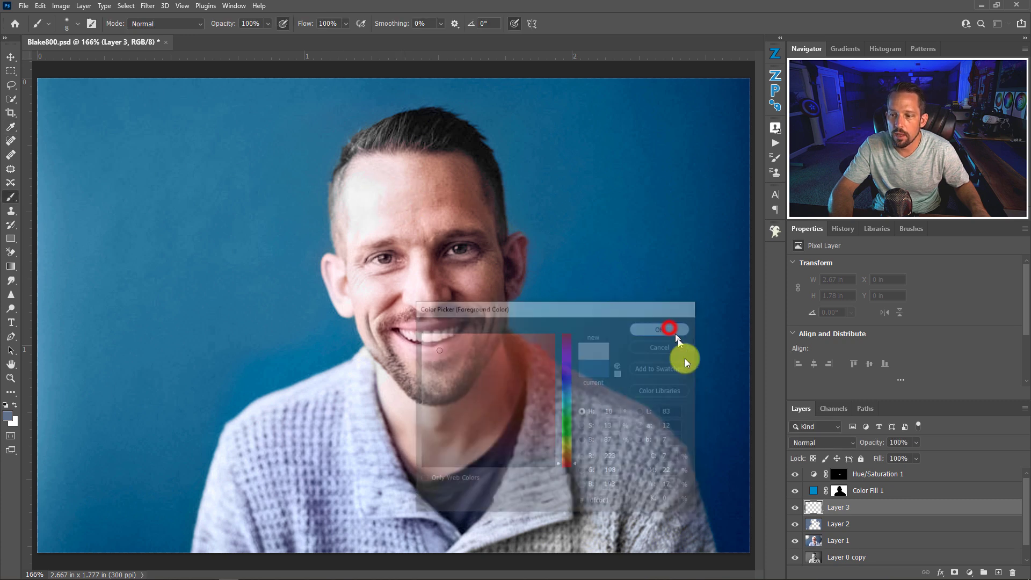
{"action": "key", "text": "bracketright"}
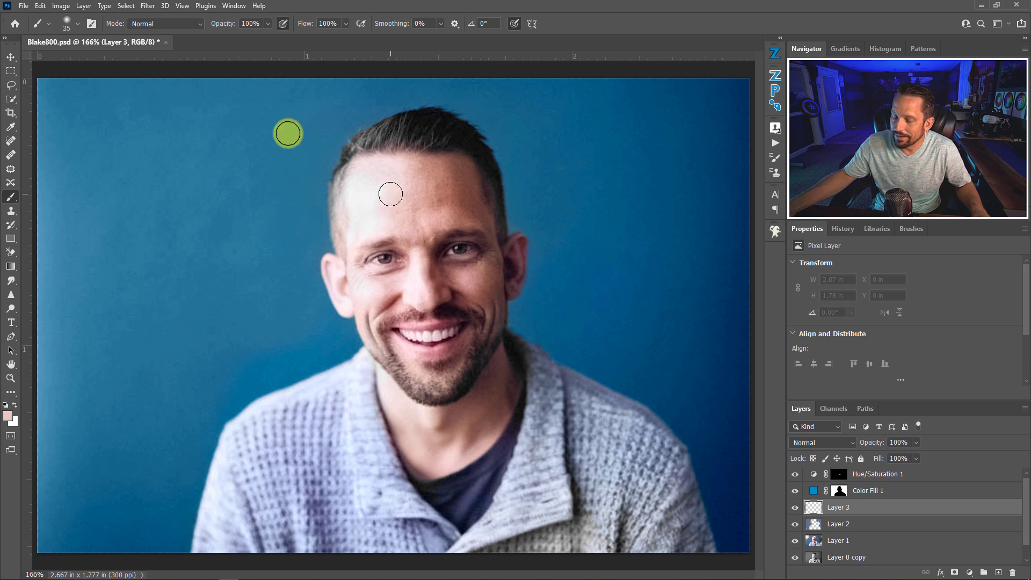
{"action": "key", "text": "bracketright"}
{"action": "mouse_move", "coordinate": [392, 226]}
{"action": "left_mouse_down"}
{"action": "mouse_move", "coordinate": [380, 207]}
{"action": "mouse_move", "coordinate": [378, 218]}
{"action": "mouse_move", "coordinate": [394, 175]}
{"action": "mouse_move", "coordinate": [364, 193]}
{"action": "mouse_move", "coordinate": [353, 219]}
{"action": "left_mouse_up"}
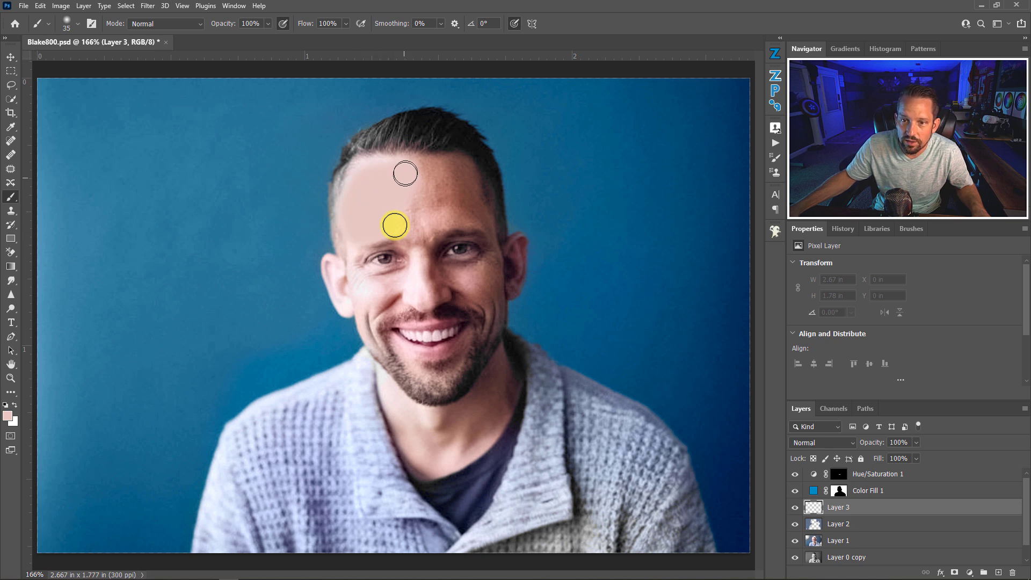
{"action": "left_click_drag", "start_coordinate": [380, 167], "coordinate": [350, 189]}
{"action": "mouse_move", "coordinate": [352, 240]}
{"action": "left_mouse_down"}
{"action": "mouse_move", "coordinate": [351, 275]}
{"action": "mouse_move", "coordinate": [398, 347]}
{"action": "mouse_move", "coordinate": [350, 274]}
{"action": "mouse_move", "coordinate": [367, 290]}
{"action": "mouse_move", "coordinate": [424, 286]}
{"action": "mouse_move", "coordinate": [417, 297]}
{"action": "mouse_move", "coordinate": [418, 258]}
{"action": "mouse_move", "coordinate": [413, 334]}
{"action": "mouse_move", "coordinate": [385, 411]}
{"action": "mouse_move", "coordinate": [420, 371]}
{"action": "mouse_move", "coordinate": [392, 353]}
{"action": "mouse_move", "coordinate": [438, 370]}
{"action": "mouse_move", "coordinate": [479, 356]}
{"action": "mouse_move", "coordinate": [500, 344]}
{"action": "left_mouse_up"}
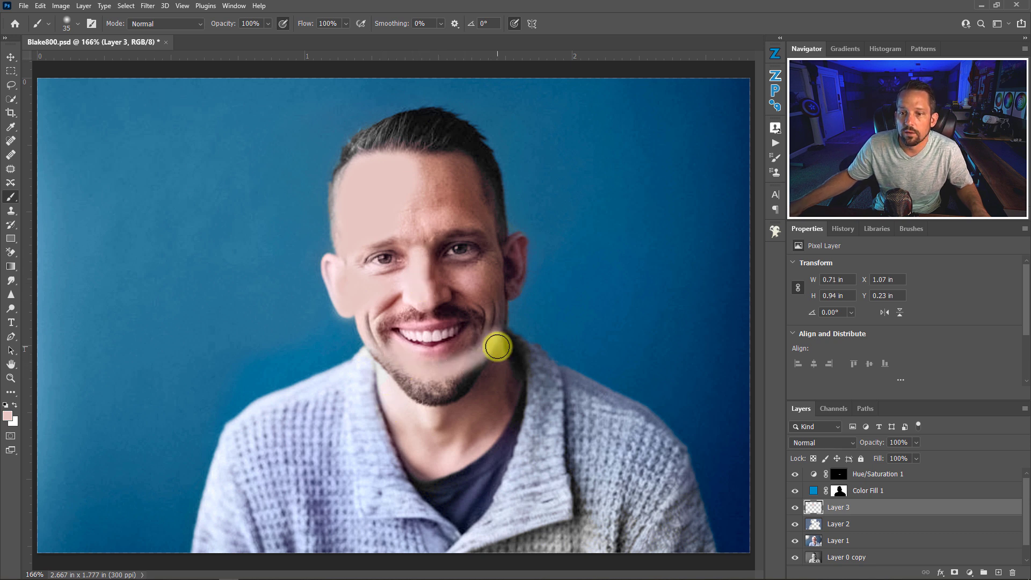
Change Layer 3's blend mode from Normal to Color so the pink paint tints the skin.
{"action": "left_click", "coordinate": [826, 445]}
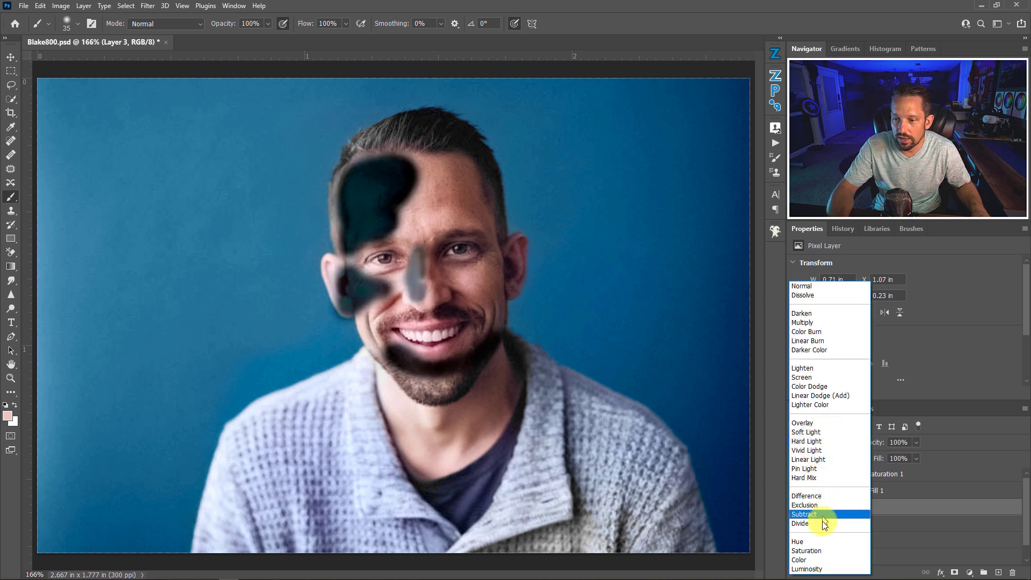
{"action": "left_click", "coordinate": [817, 561]}
{"action": "left_click", "coordinate": [796, 505]}
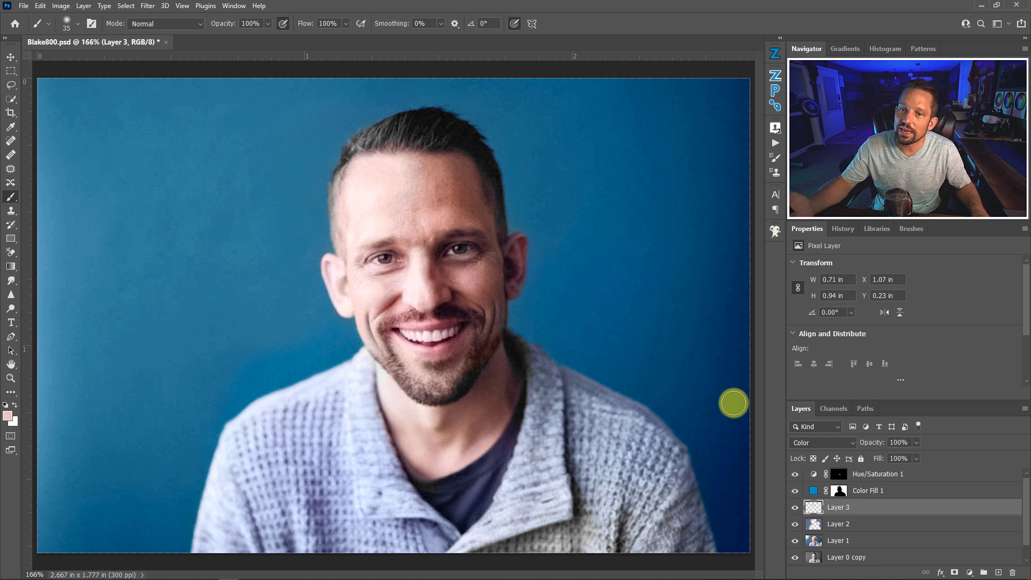
Paint sampled skin tones, including a darker shade, across the forehead on Layer 3.
{"action": "left_click", "coordinate": [380, 205]}
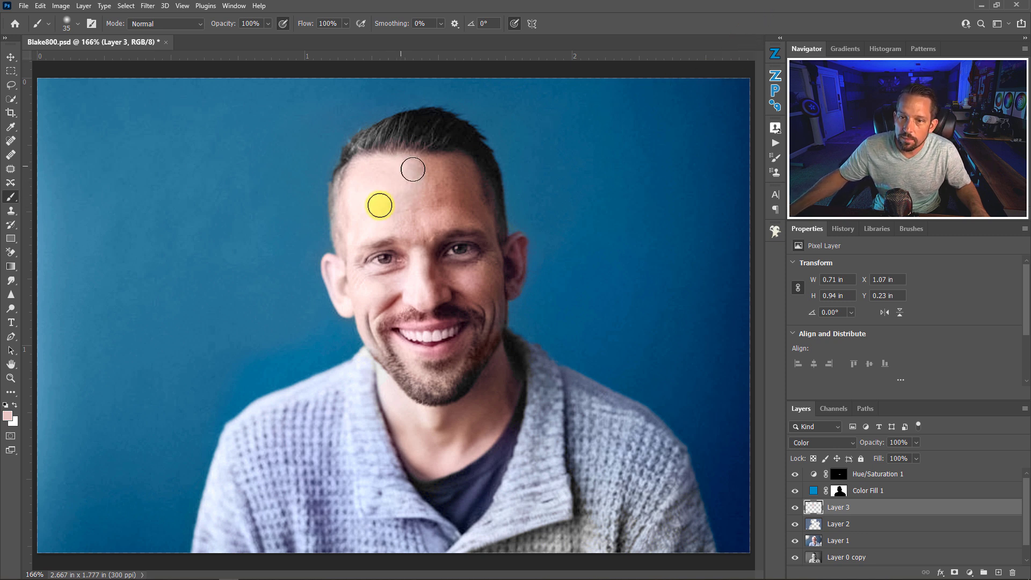
{"action": "mouse_move", "coordinate": [408, 187]}
{"action": "left_mouse_down"}
{"action": "mouse_move", "coordinate": [391, 154]}
{"action": "mouse_move", "coordinate": [373, 171]}
{"action": "mouse_move", "coordinate": [444, 214]}
{"action": "left_mouse_up"}
{"action": "left_click", "coordinate": [454, 198], "text": "alt"}
{"action": "left_click", "coordinate": [451, 197], "text": "alt"}
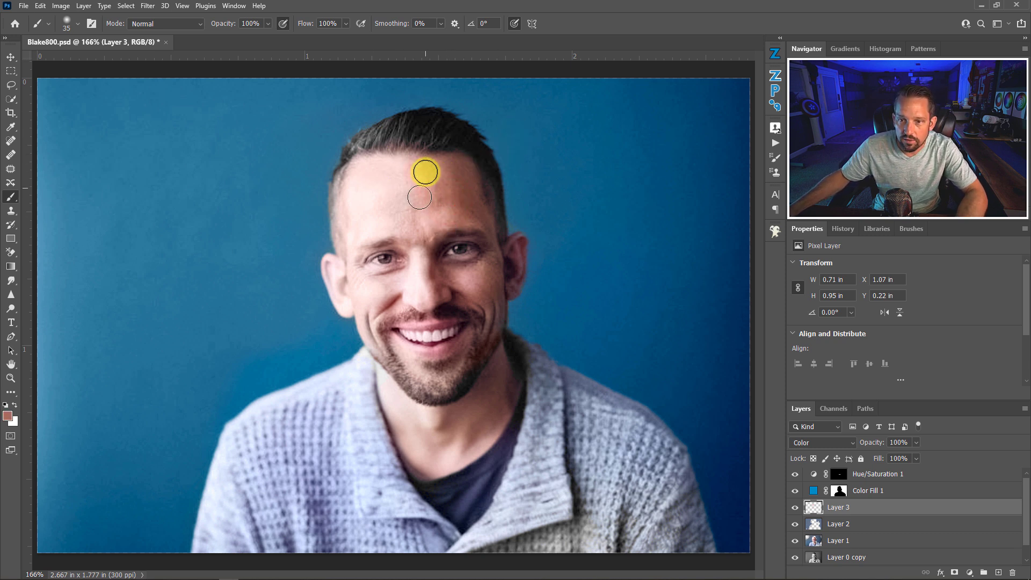
{"action": "mouse_move", "coordinate": [419, 197]}
{"action": "left_mouse_down"}
{"action": "mouse_move", "coordinate": [433, 200]}
{"action": "mouse_move", "coordinate": [411, 198]}
{"action": "left_mouse_up"}
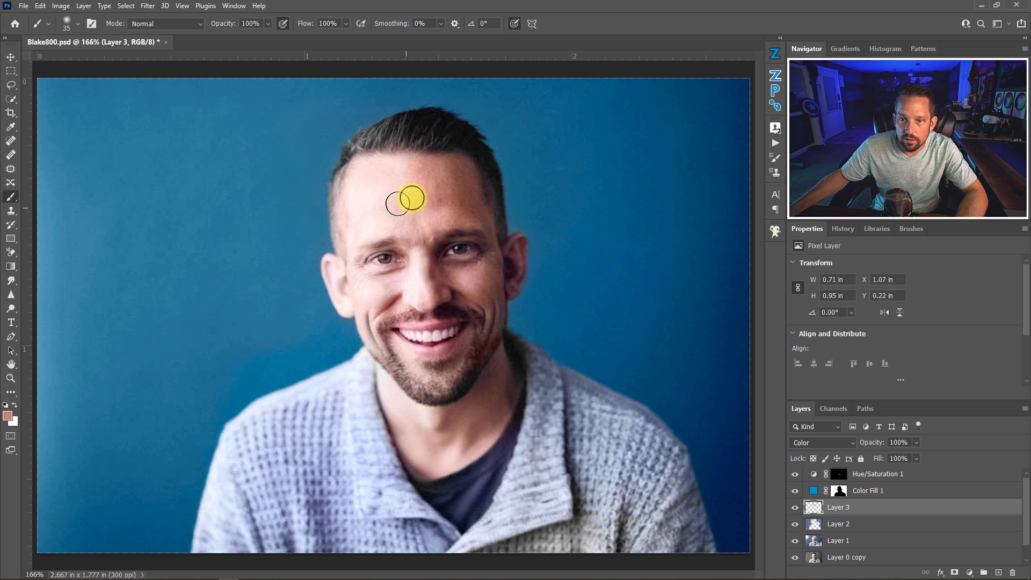
{"action": "left_click", "coordinate": [434, 217], "text": "alt"}
Choose a paler, less saturated pink as the foreground colour.
{"action": "left_click", "coordinate": [10, 417]}
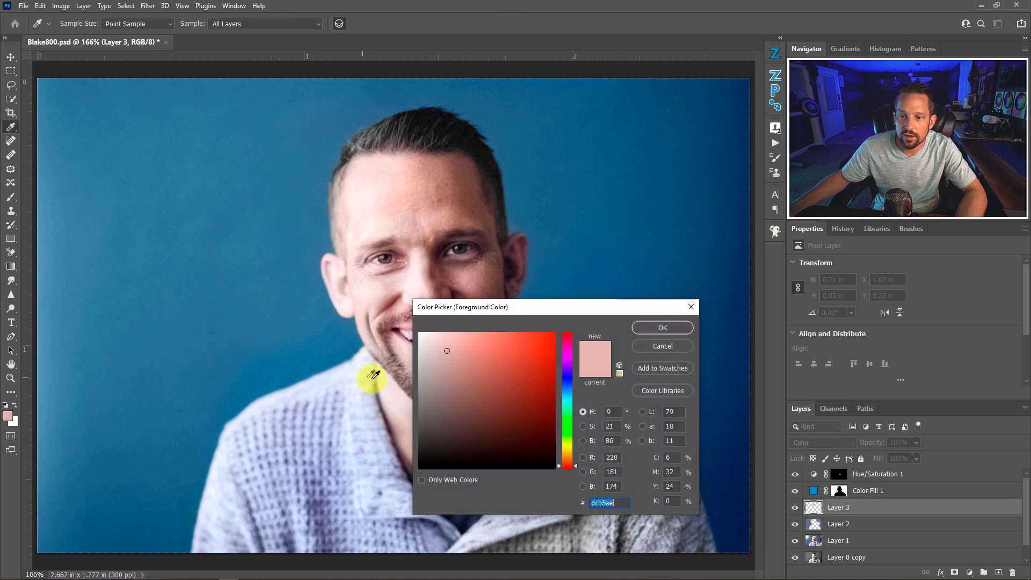
{"action": "left_click_drag", "start_coordinate": [447, 348], "coordinate": [434, 347]}
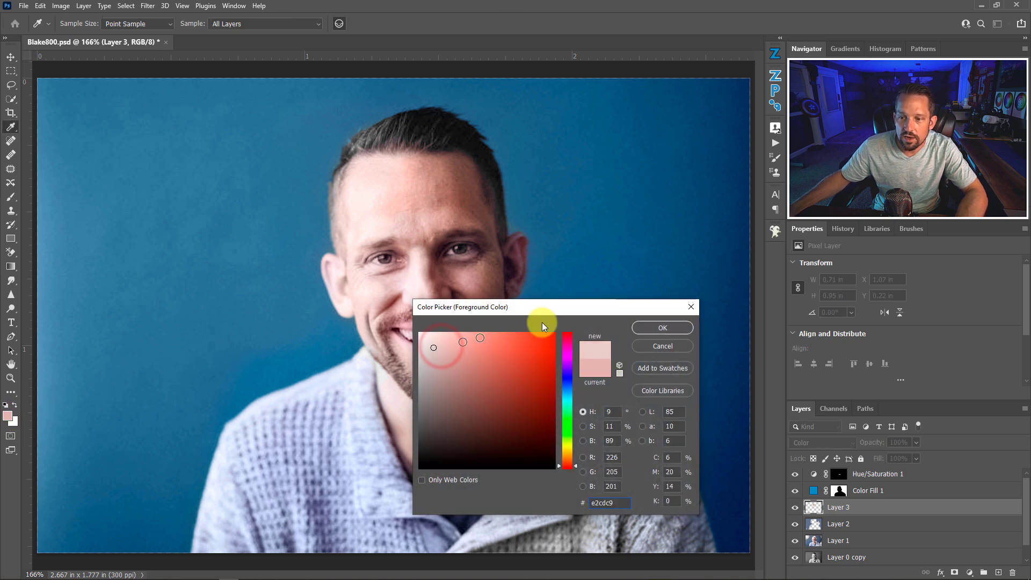
{"action": "left_click", "coordinate": [685, 329]}
{"action": "key", "text": "b"}
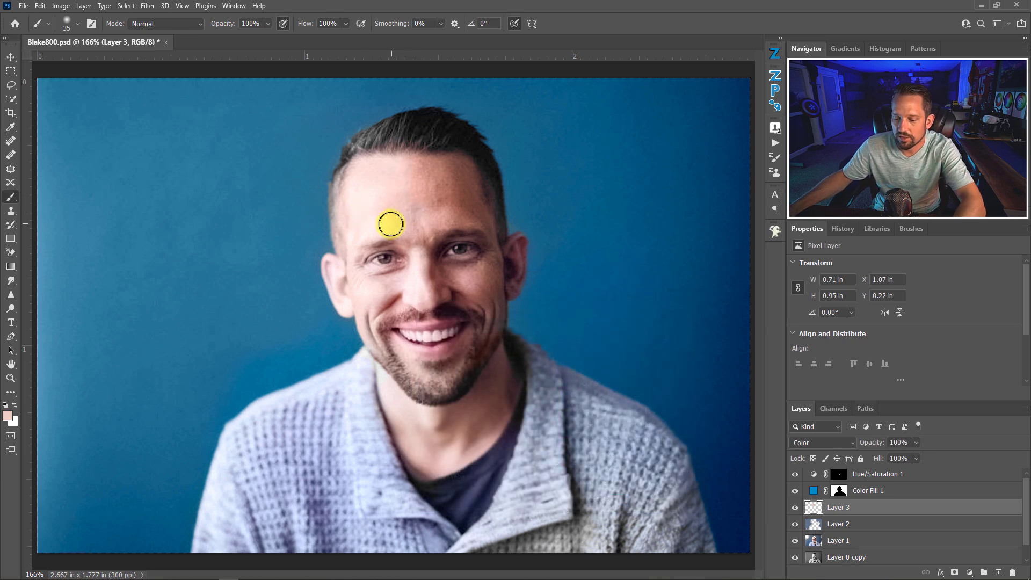
Undo the recent forehead strokes, then with a 10 px brush paint sampled skin tone on the chin and jaw.
{"action": "key", "text": "ctrl+z"}
{"action": "key", "text": "ctrl+z"}
{"action": "key", "text": "ctrl+z"}
{"action": "key", "text": "ctrl+z"}
{"action": "key", "text": "bracketright"}
{"action": "key", "text": "bracketleft"}
{"action": "key", "text": "bracketleft"}
{"action": "key", "text": "bracketleft"}
{"action": "key", "text": "bracketleft"}
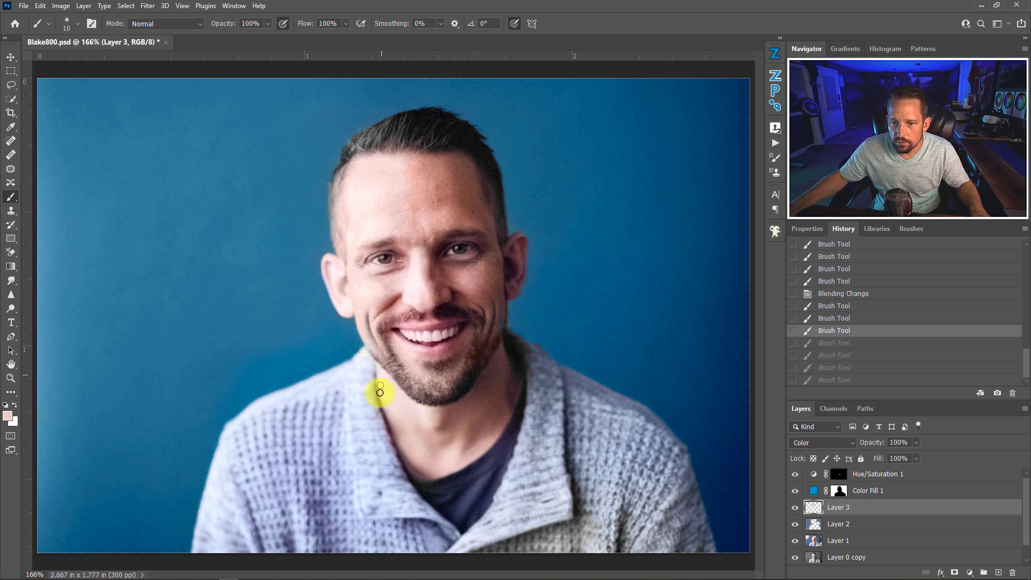
{"action": "left_click_drag", "start_coordinate": [380, 392], "coordinate": [387, 395]}
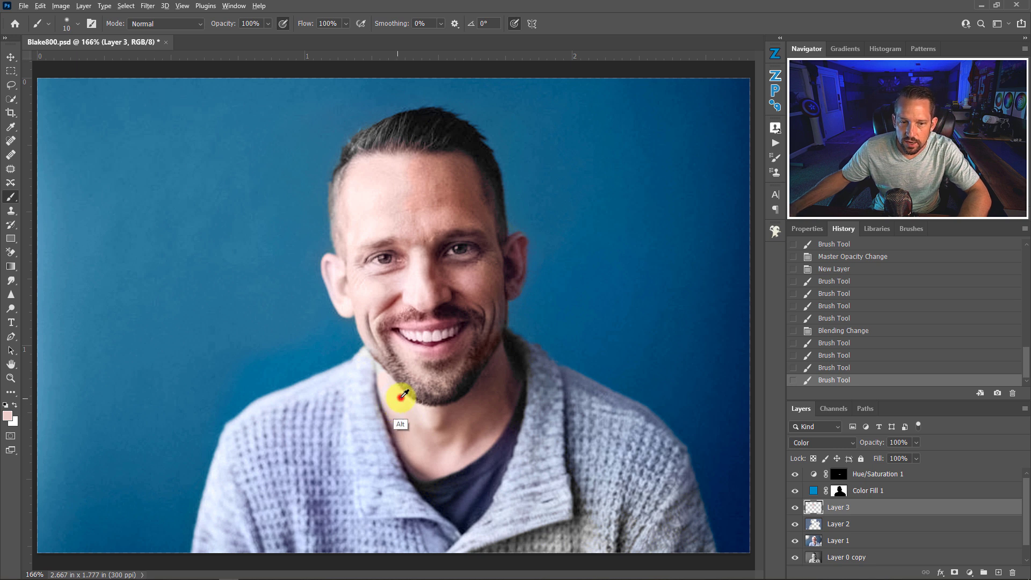
{"action": "left_click", "coordinate": [404, 394], "text": "alt"}
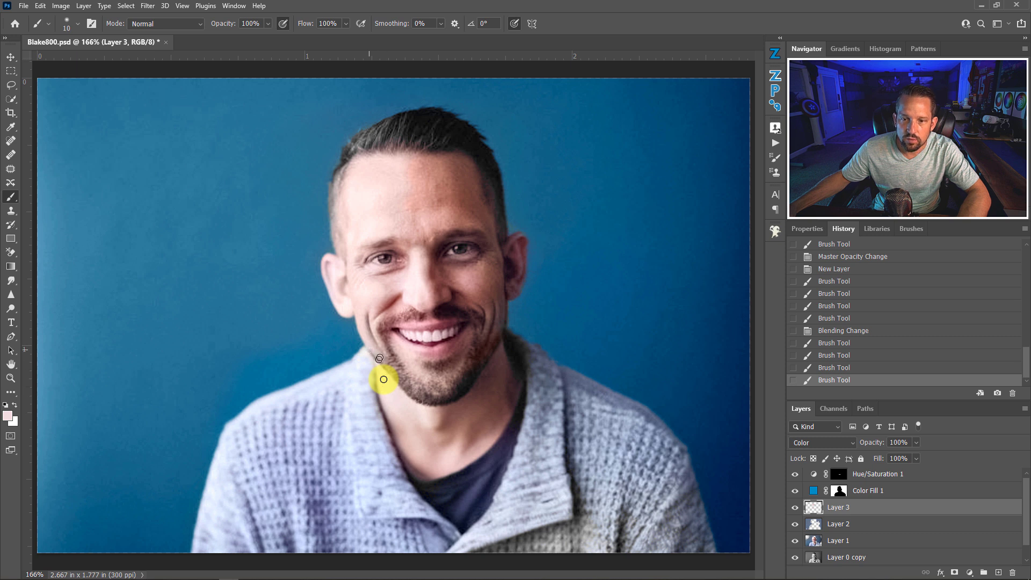
{"action": "left_click_drag", "start_coordinate": [384, 380], "coordinate": [396, 357]}
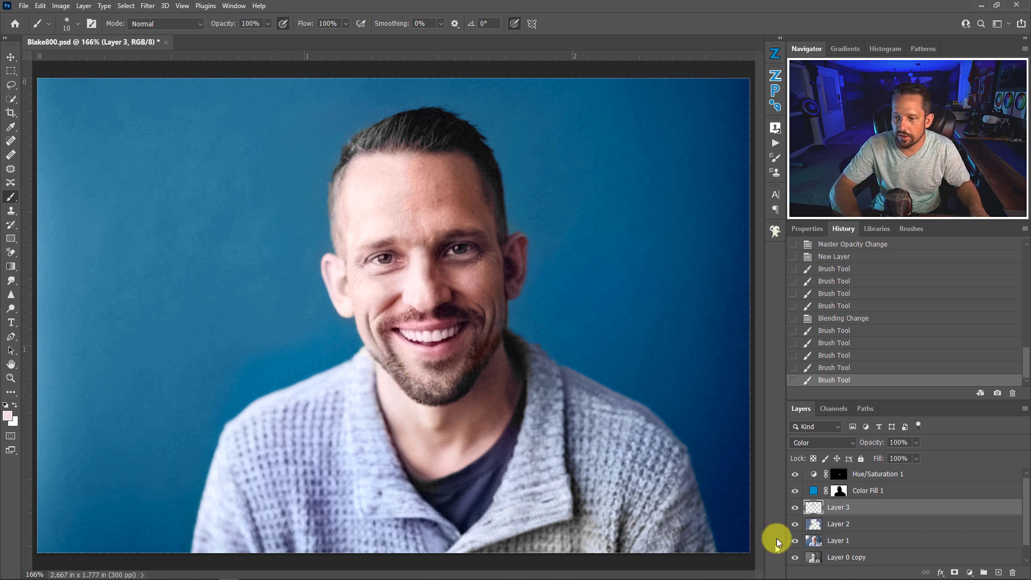
{"action": "left_click", "coordinate": [795, 509]}
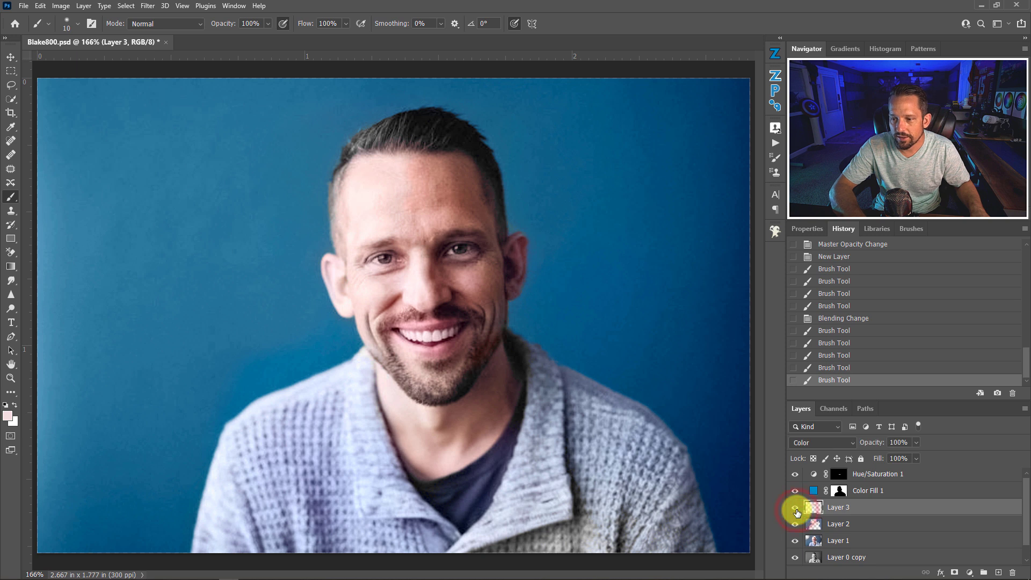
{"action": "left_click", "coordinate": [795, 524]}
{"action": "left_click", "coordinate": [795, 524]}
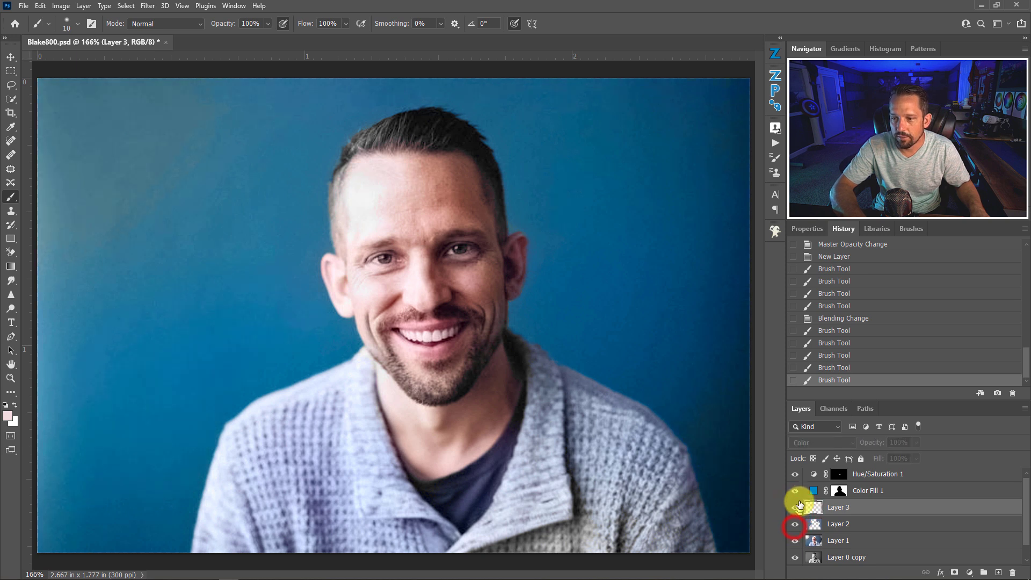
{"action": "left_click", "coordinate": [794, 507]}
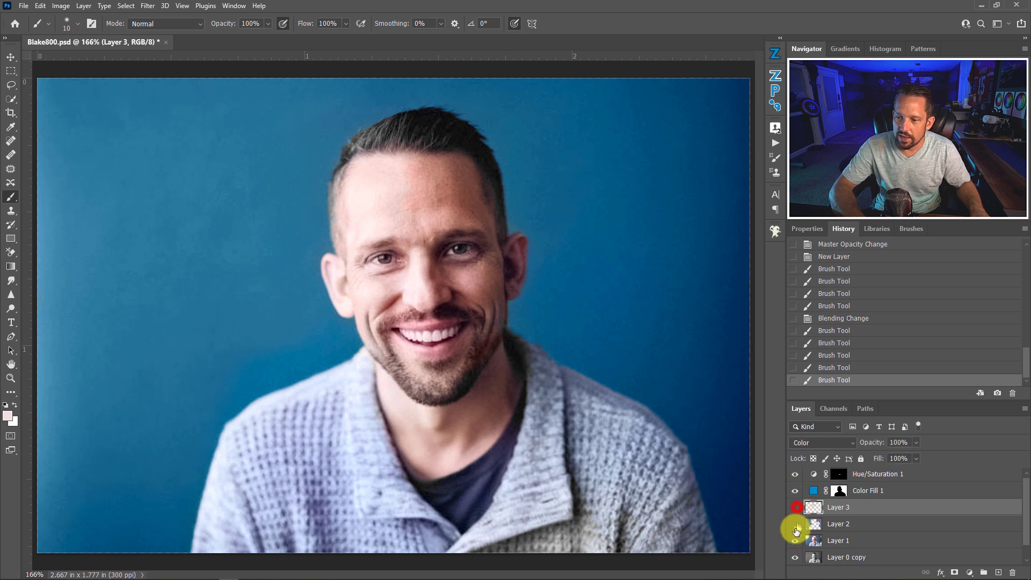
{"action": "left_click", "coordinate": [795, 524]}
{"action": "scroll", "coordinate": [794, 513], "scroll_direction": "down", "scroll_amount": 1}
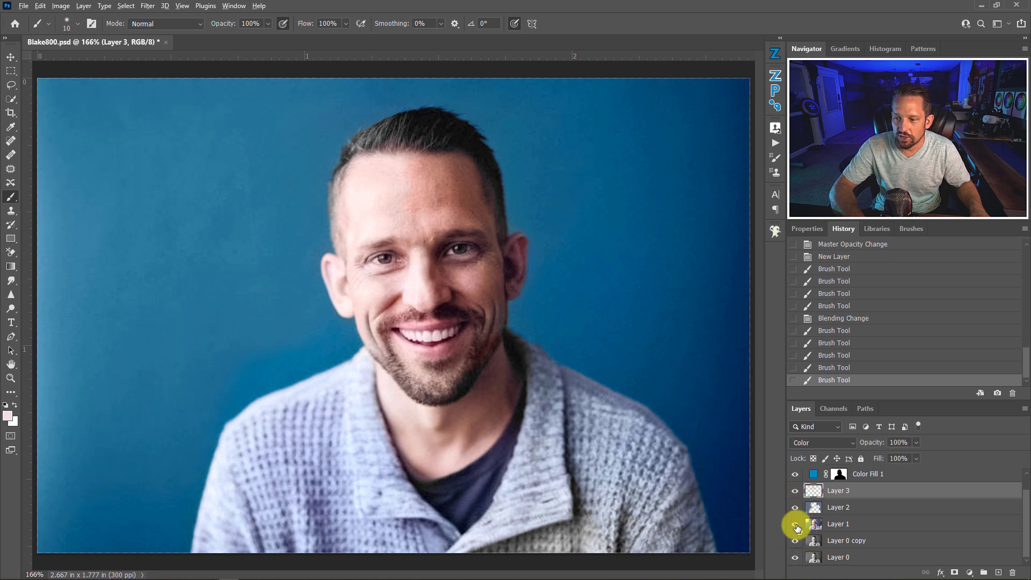
{"action": "left_click", "coordinate": [795, 524], "text": "alt"}
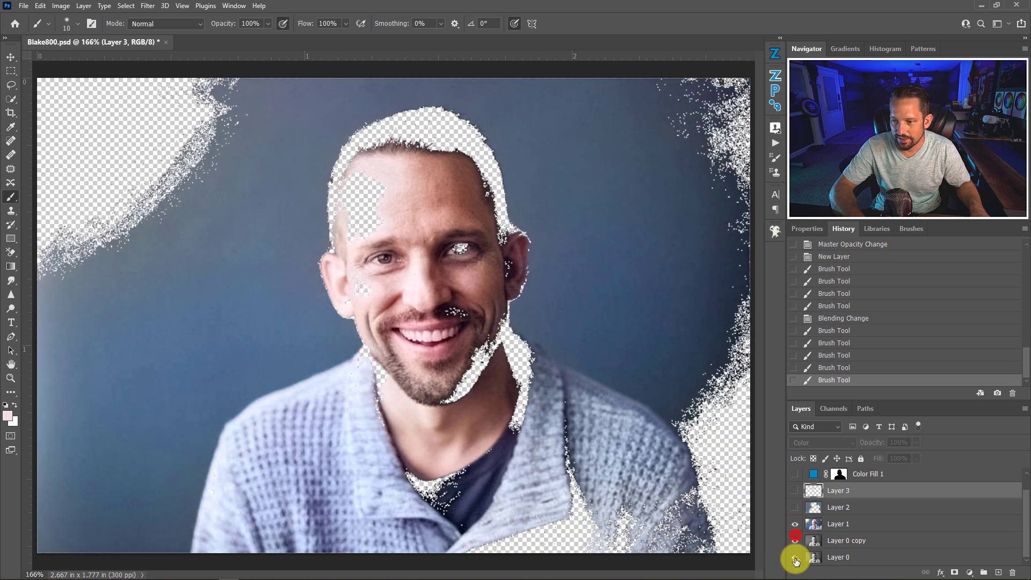
{"action": "left_click_drag", "start_coordinate": [795, 540], "coordinate": [793, 482]}
{"action": "scroll", "coordinate": [804, 517], "scroll_direction": "up", "scroll_amount": 1}
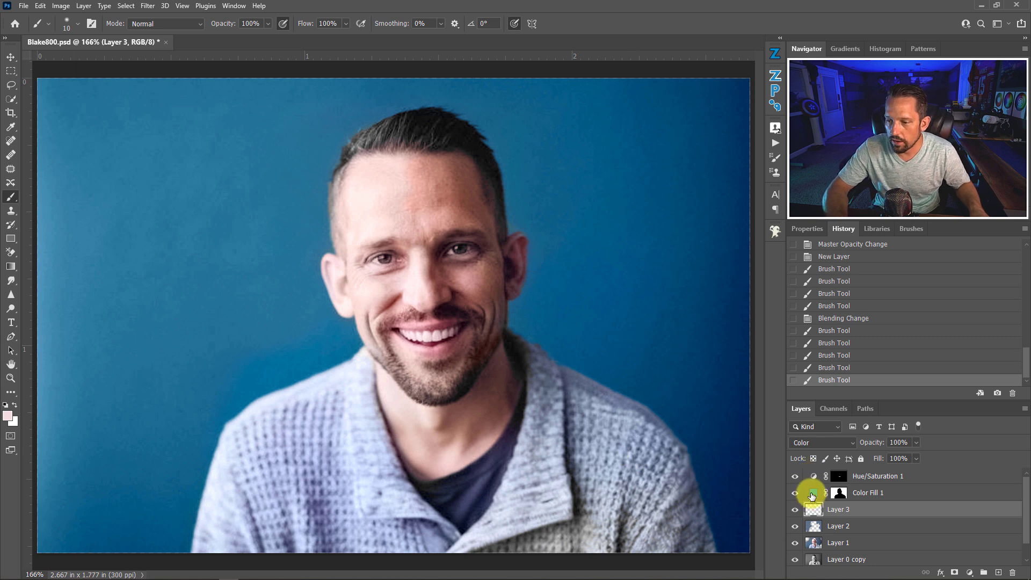
{"action": "left_click", "coordinate": [812, 495]}
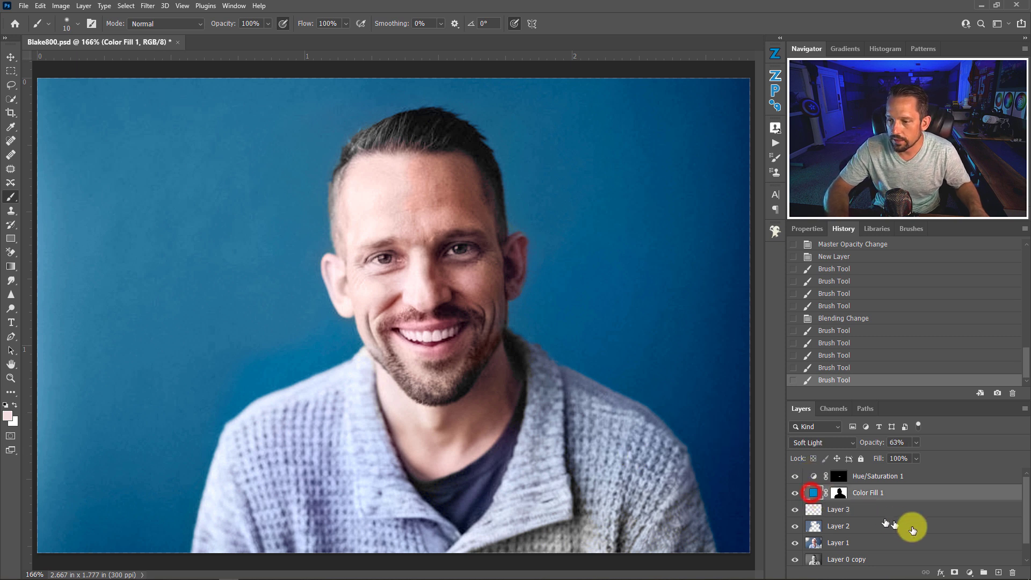
Add a Hue/Saturation layer targeting the sweater's Blues: hue -164, saturation -61, lightness +35.
{"action": "left_click", "coordinate": [970, 573]}
{"action": "left_click", "coordinate": [965, 465]}
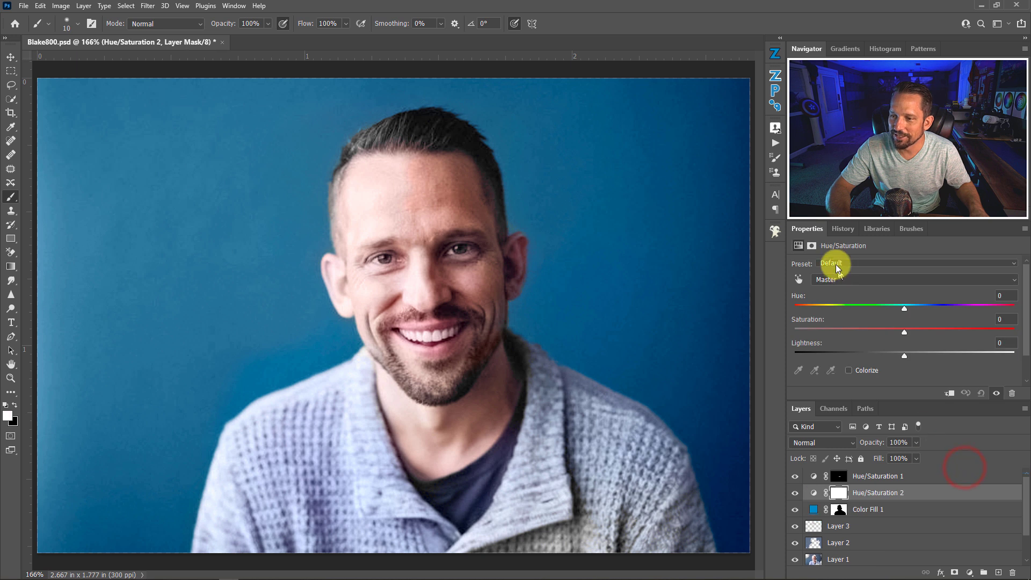
{"action": "left_click", "coordinate": [798, 279]}
{"action": "left_click", "coordinate": [313, 481]}
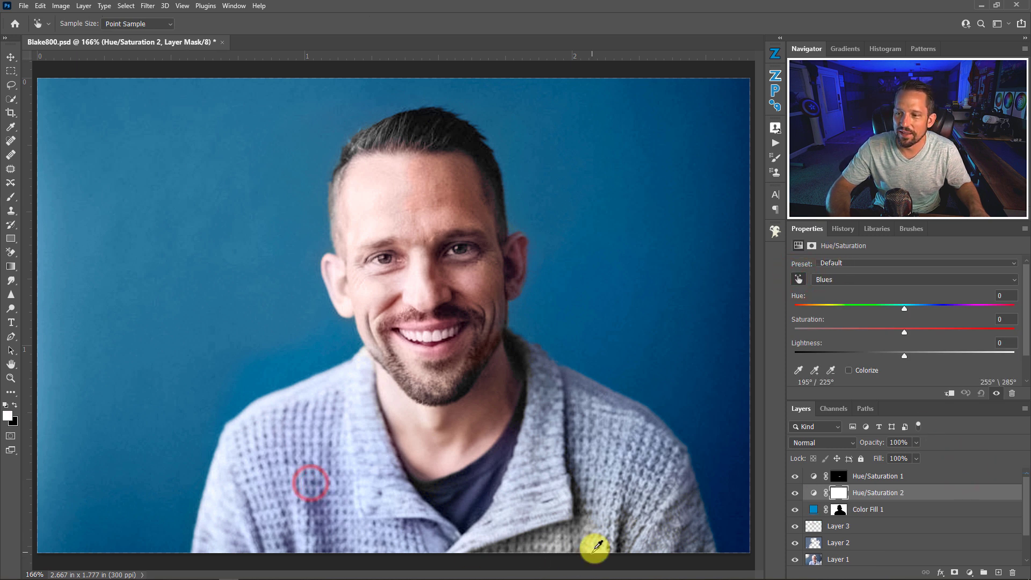
{"action": "left_click_drag", "start_coordinate": [904, 333], "coordinate": [795, 304]}
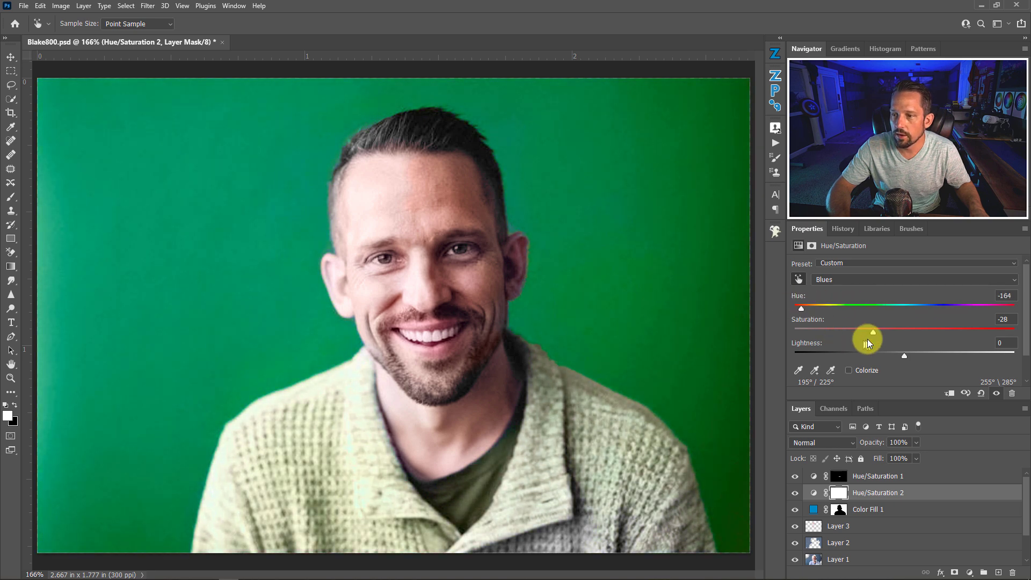
{"action": "left_click_drag", "start_coordinate": [872, 331], "coordinate": [837, 333]}
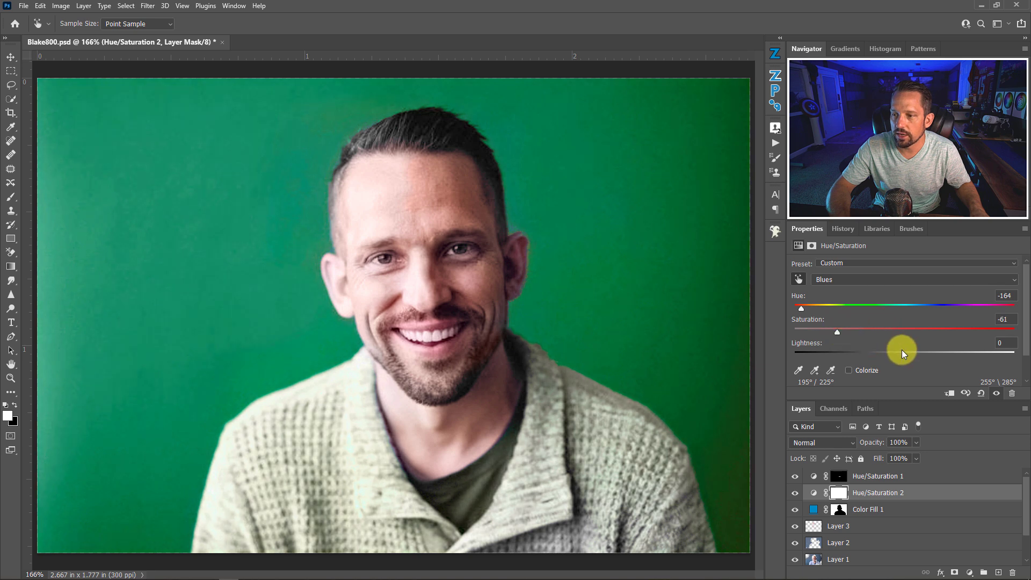
{"action": "left_click_drag", "start_coordinate": [907, 353], "coordinate": [942, 338]}
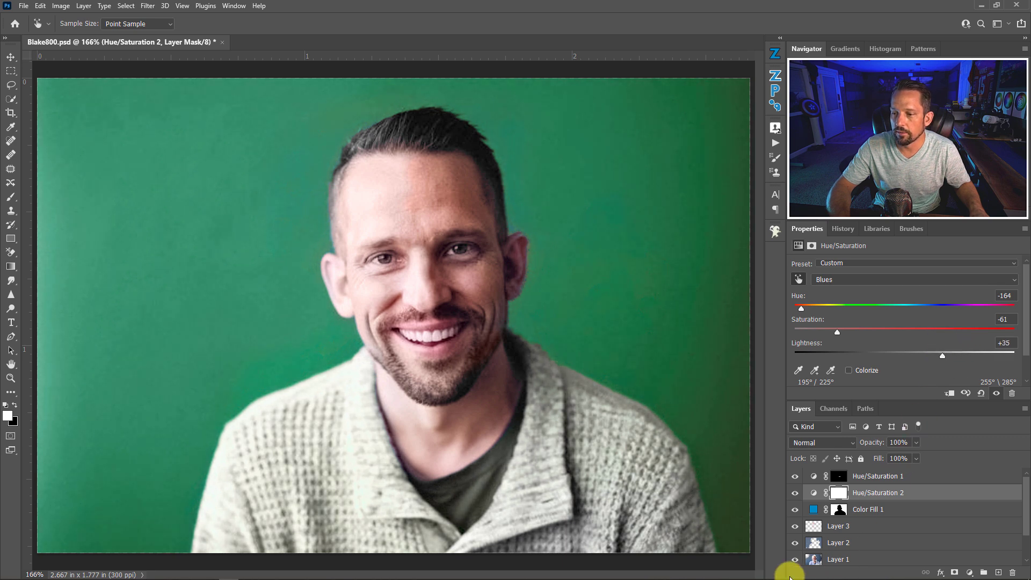
Invert the Hue/Saturation 2 mask to black and enlarge the brush.
{"action": "key", "text": "b"}
{"action": "left_click", "coordinate": [838, 491]}
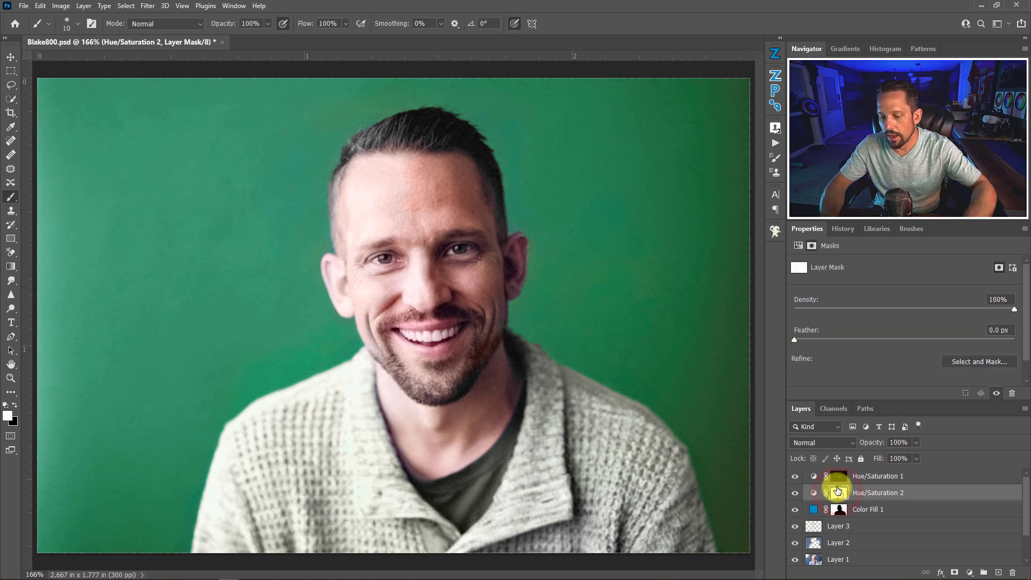
{"action": "key", "text": "ctrl+i"}
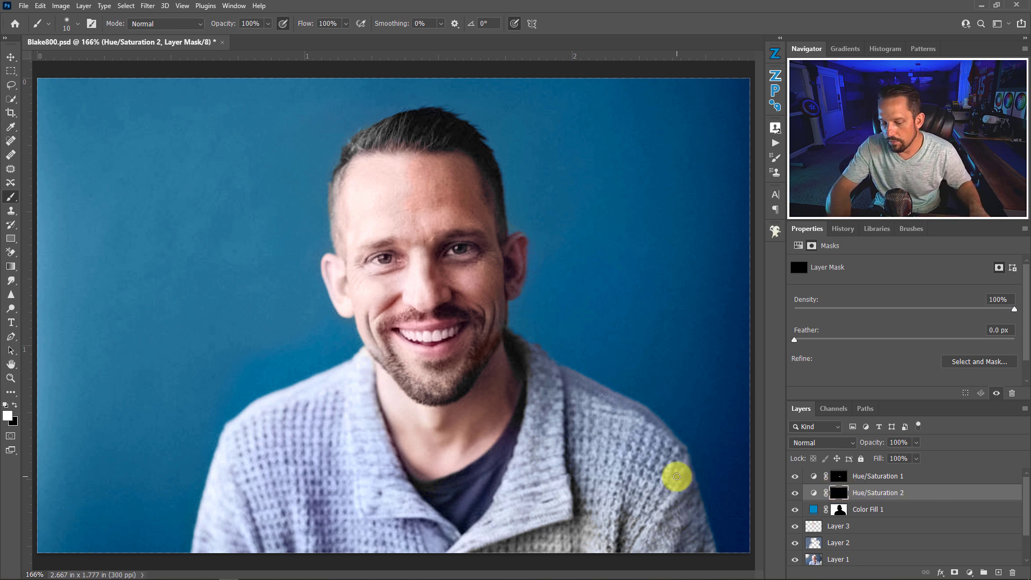
{"action": "key", "text": "bracketright"}
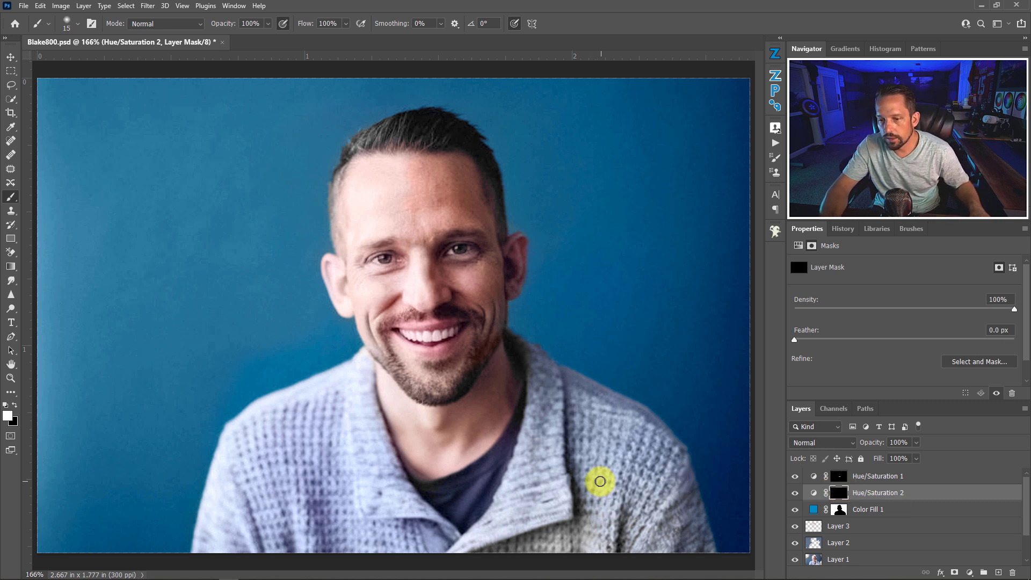
{"action": "key", "text": "bracketright"}
{"action": "key", "text": "bracketright"}
{"action": "key", "text": "bracketright"}
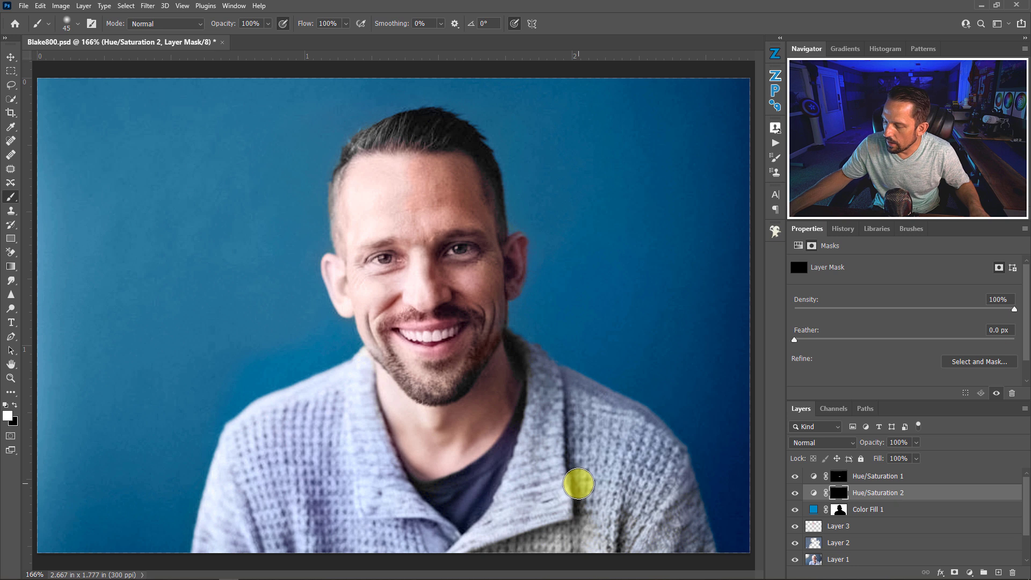
Paint white over the sweater's right side, collar and lower left to reveal the adjustment.
{"action": "mouse_move", "coordinate": [594, 472]}
{"action": "left_mouse_down"}
{"action": "mouse_move", "coordinate": [614, 518]}
{"action": "mouse_move", "coordinate": [587, 544]}
{"action": "mouse_move", "coordinate": [671, 534]}
{"action": "mouse_move", "coordinate": [665, 524]}
{"action": "mouse_move", "coordinate": [683, 550]}
{"action": "mouse_move", "coordinate": [689, 541]}
{"action": "mouse_move", "coordinate": [700, 551]}
{"action": "mouse_move", "coordinate": [676, 512]}
{"action": "mouse_move", "coordinate": [685, 505]}
{"action": "mouse_move", "coordinate": [687, 525]}
{"action": "mouse_move", "coordinate": [637, 487]}
{"action": "mouse_move", "coordinate": [630, 529]}
{"action": "mouse_move", "coordinate": [587, 513]}
{"action": "mouse_move", "coordinate": [560, 521]}
{"action": "mouse_move", "coordinate": [560, 494]}
{"action": "mouse_move", "coordinate": [482, 546]}
{"action": "left_mouse_up"}
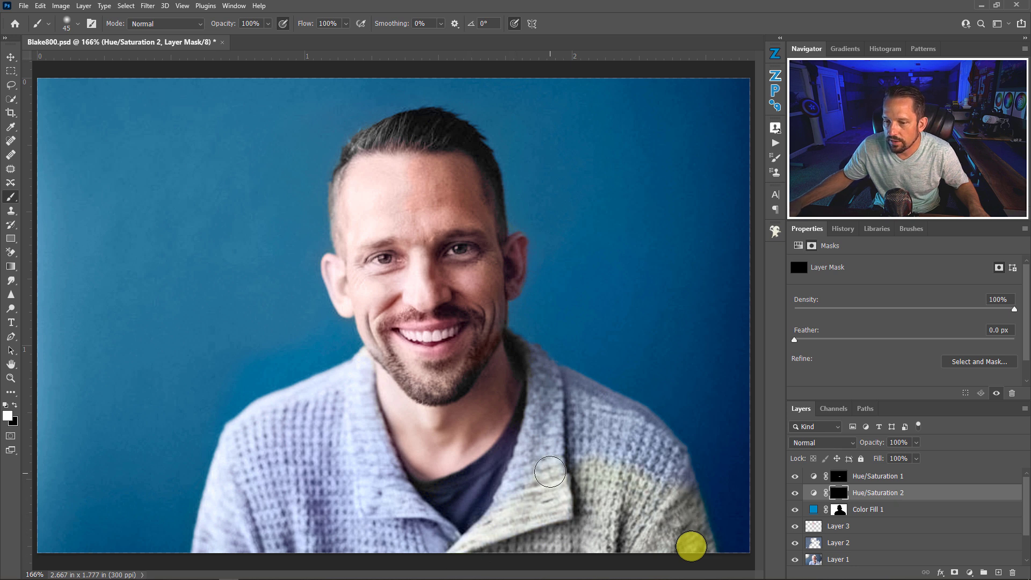
{"action": "mouse_move", "coordinate": [550, 472]}
{"action": "left_mouse_down"}
{"action": "mouse_move", "coordinate": [520, 498]}
{"action": "mouse_move", "coordinate": [535, 459]}
{"action": "mouse_move", "coordinate": [581, 457]}
{"action": "mouse_move", "coordinate": [578, 424]}
{"action": "mouse_move", "coordinate": [596, 423]}
{"action": "mouse_move", "coordinate": [594, 405]}
{"action": "mouse_move", "coordinate": [578, 392]}
{"action": "mouse_move", "coordinate": [640, 424]}
{"action": "mouse_move", "coordinate": [640, 479]}
{"action": "mouse_move", "coordinate": [671, 475]}
{"action": "left_mouse_up"}
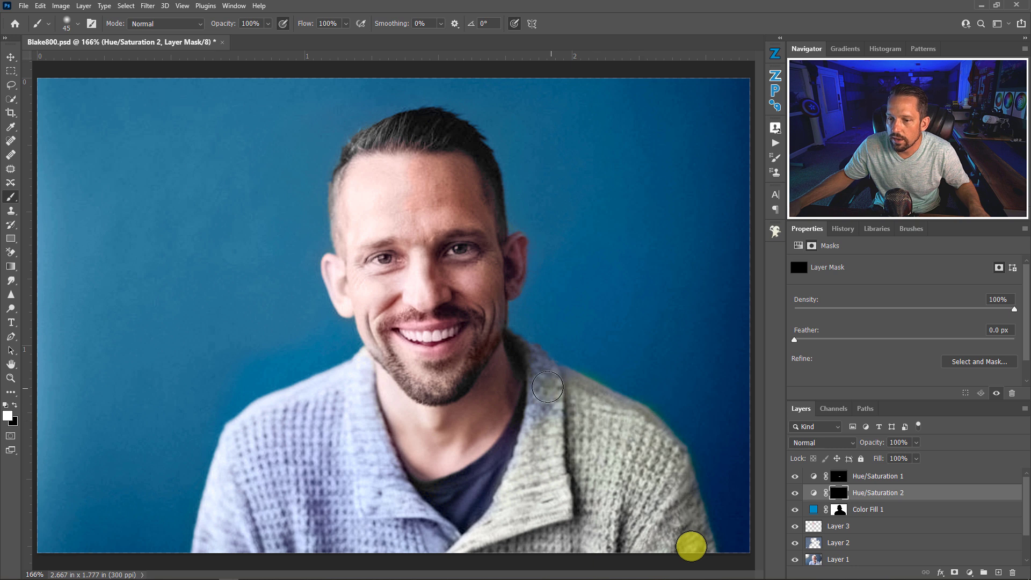
{"action": "key", "text": "["}
{"action": "key", "text": "["}
{"action": "mouse_move", "coordinate": [552, 434]}
{"action": "left_mouse_down"}
{"action": "mouse_move", "coordinate": [507, 415]}
{"action": "mouse_move", "coordinate": [552, 398]}
{"action": "mouse_move", "coordinate": [543, 372]}
{"action": "left_mouse_up"}
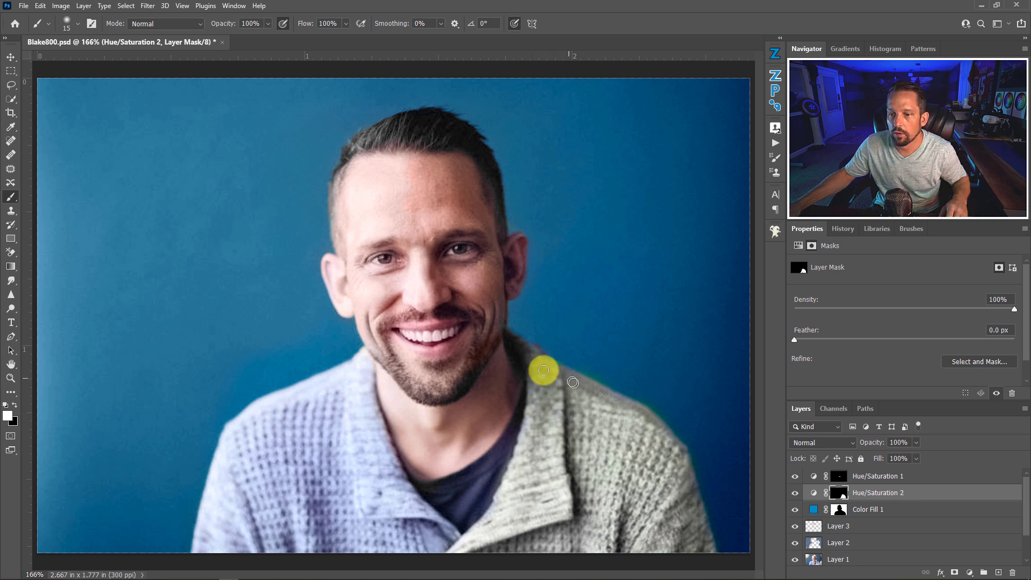
{"action": "left_click", "coordinate": [607, 570]}
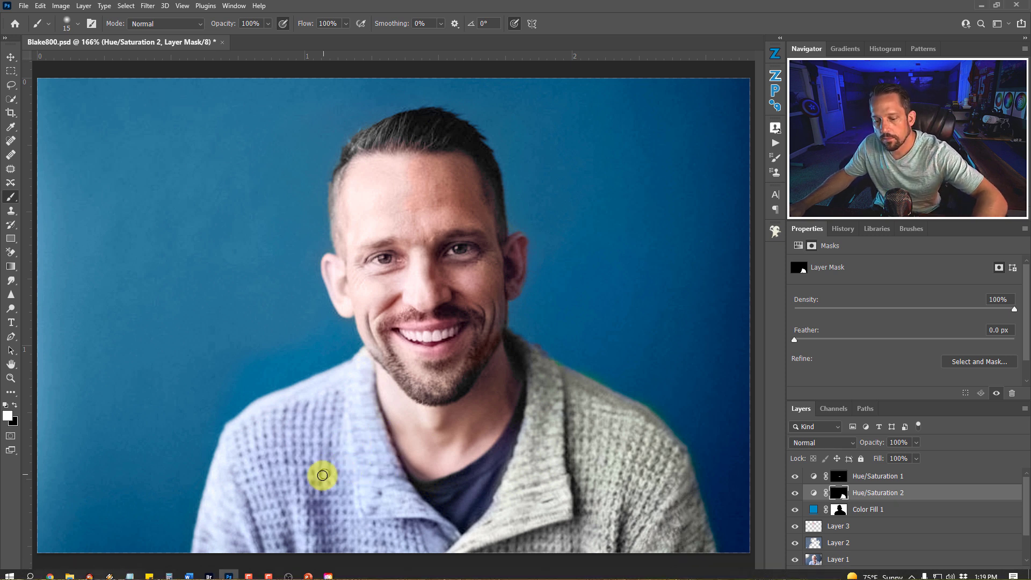
{"action": "key", "text": "bracketright"}
{"action": "key", "text": "bracketright"}
{"action": "key", "text": "bracketright"}
{"action": "key", "text": "bracketright"}
{"action": "key", "text": "bracketright"}
{"action": "key", "text": "bracketright"}
{"action": "mouse_move", "coordinate": [321, 474]}
{"action": "left_mouse_down"}
{"action": "mouse_move", "coordinate": [300, 538]}
{"action": "mouse_move", "coordinate": [370, 529]}
{"action": "mouse_move", "coordinate": [433, 544]}
{"action": "mouse_move", "coordinate": [405, 524]}
{"action": "mouse_move", "coordinate": [352, 544]}
{"action": "mouse_move", "coordinate": [284, 520]}
{"action": "mouse_move", "coordinate": [288, 538]}
{"action": "mouse_move", "coordinate": [240, 533]}
{"action": "mouse_move", "coordinate": [250, 521]}
{"action": "mouse_move", "coordinate": [219, 550]}
{"action": "mouse_move", "coordinate": [282, 469]}
{"action": "mouse_move", "coordinate": [261, 469]}
{"action": "mouse_move", "coordinate": [230, 511]}
{"action": "mouse_move", "coordinate": [262, 452]}
{"action": "mouse_move", "coordinate": [247, 449]}
{"action": "mouse_move", "coordinate": [276, 429]}
{"action": "mouse_move", "coordinate": [305, 447]}
{"action": "mouse_move", "coordinate": [325, 430]}
{"action": "mouse_move", "coordinate": [360, 493]}
{"action": "mouse_move", "coordinate": [375, 496]}
{"action": "mouse_move", "coordinate": [383, 485]}
{"action": "mouse_move", "coordinate": [353, 442]}
{"action": "mouse_move", "coordinate": [379, 459]}
{"action": "mouse_move", "coordinate": [349, 391]}
{"action": "mouse_move", "coordinate": [335, 406]}
{"action": "mouse_move", "coordinate": [340, 422]}
{"action": "mouse_move", "coordinate": [356, 380]}
{"action": "left_mouse_up"}
{"action": "key", "text": "bracketleft"}
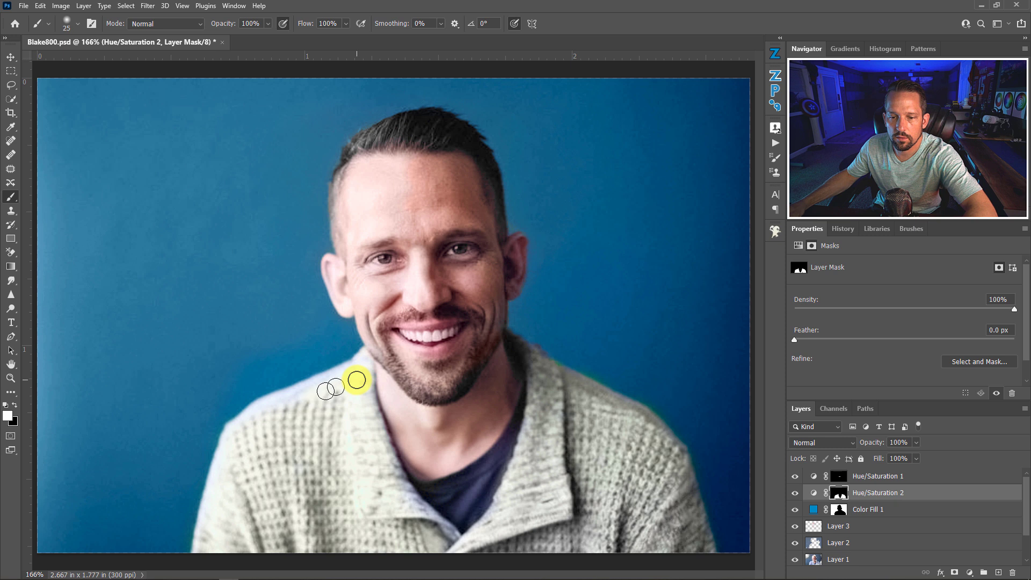
Resample the sweater and set its Blues to saturation -91 and lightness +22, comparing before and after.
{"action": "left_click", "coordinate": [815, 492]}
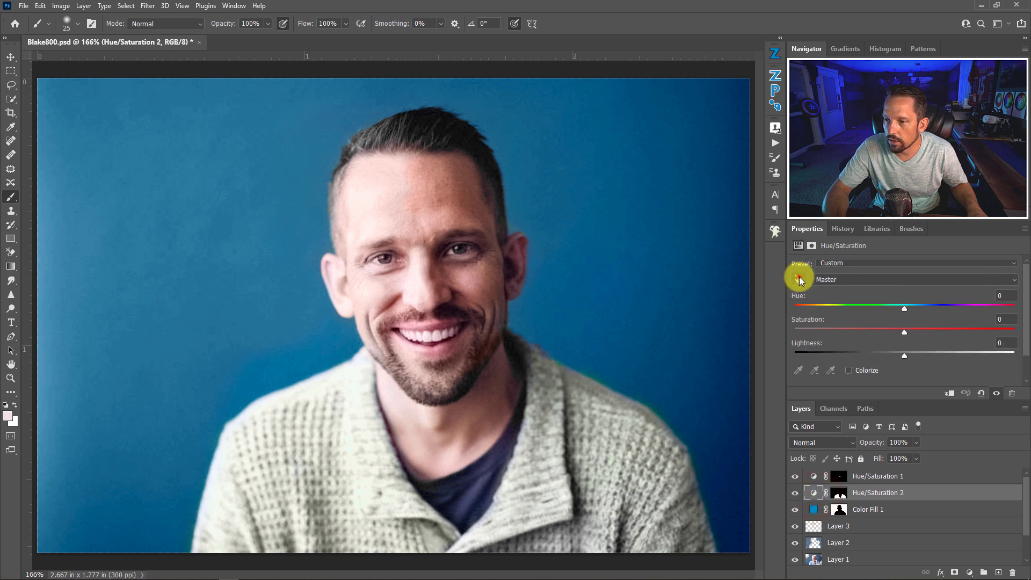
{"action": "left_click", "coordinate": [799, 280]}
{"action": "left_click", "coordinate": [651, 506]}
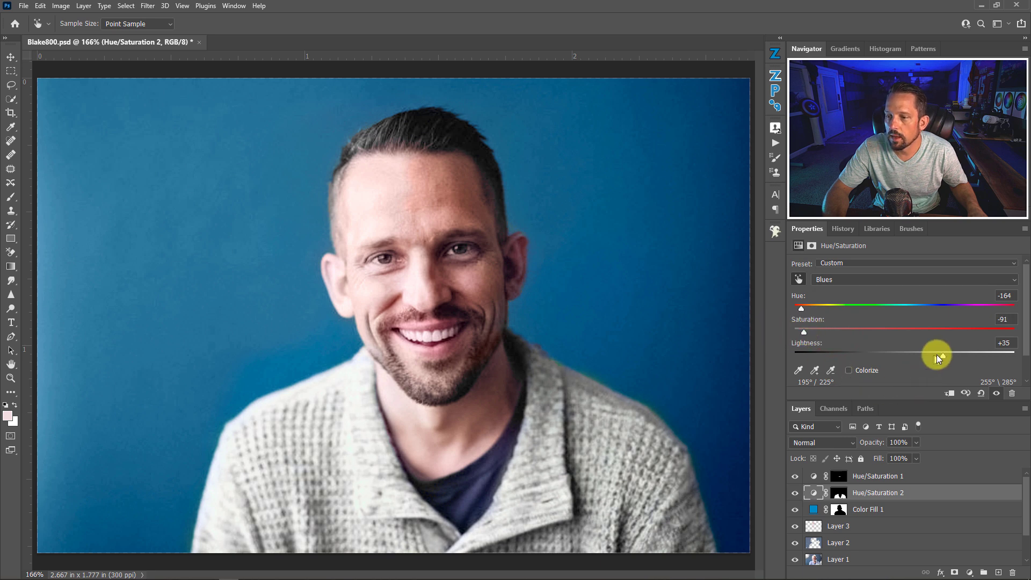
{"action": "left_click_drag", "start_coordinate": [938, 357], "coordinate": [929, 336]}
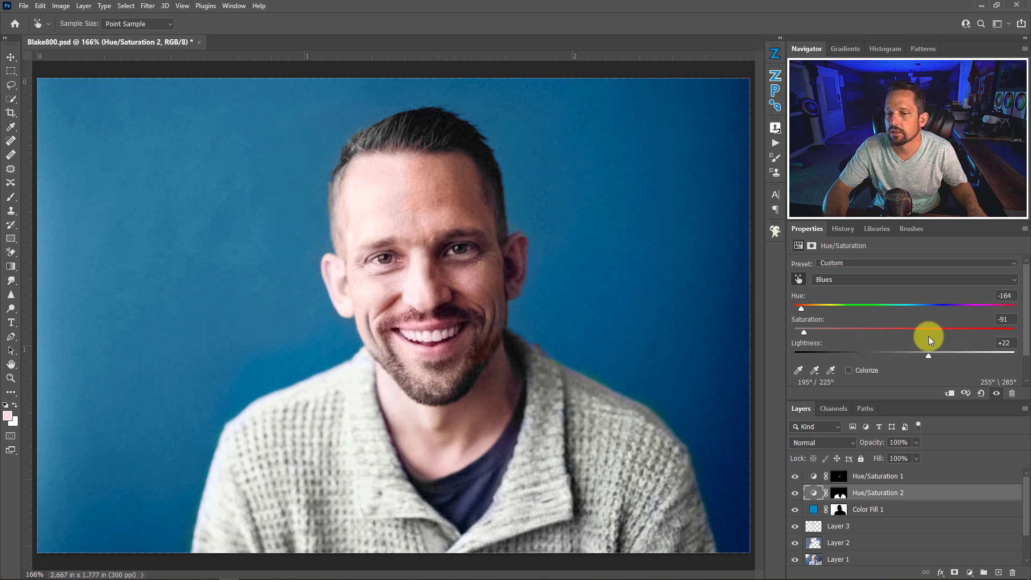
{"action": "left_click", "coordinate": [795, 493]}
{"action": "left_click", "coordinate": [796, 493]}
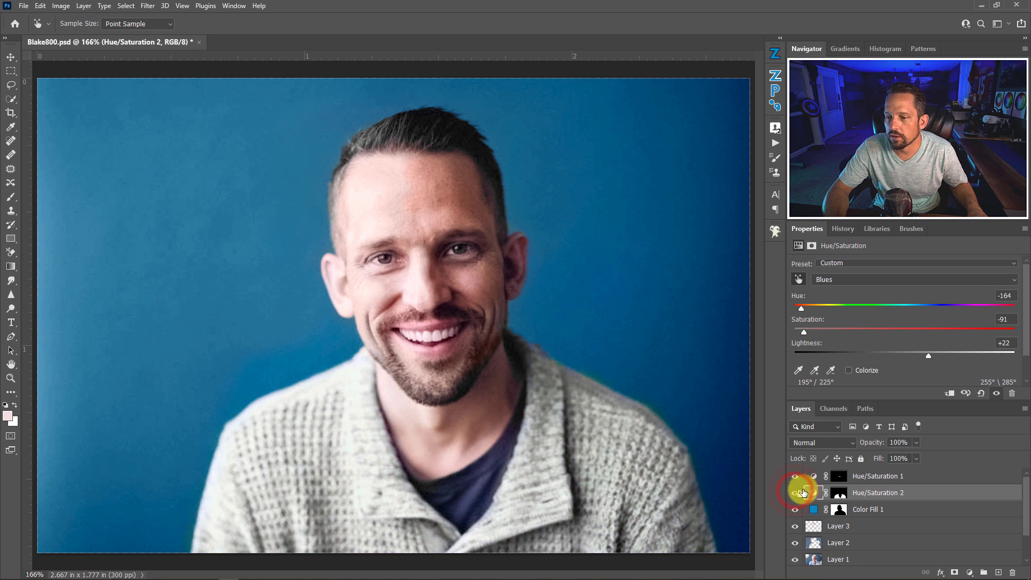
{"action": "left_click", "coordinate": [840, 492]}
Use a black brush to mask the adjustment off the neck and collar, then select Hue/Saturation 1.
{"action": "key", "text": "b"}
{"action": "key", "text": "x"}
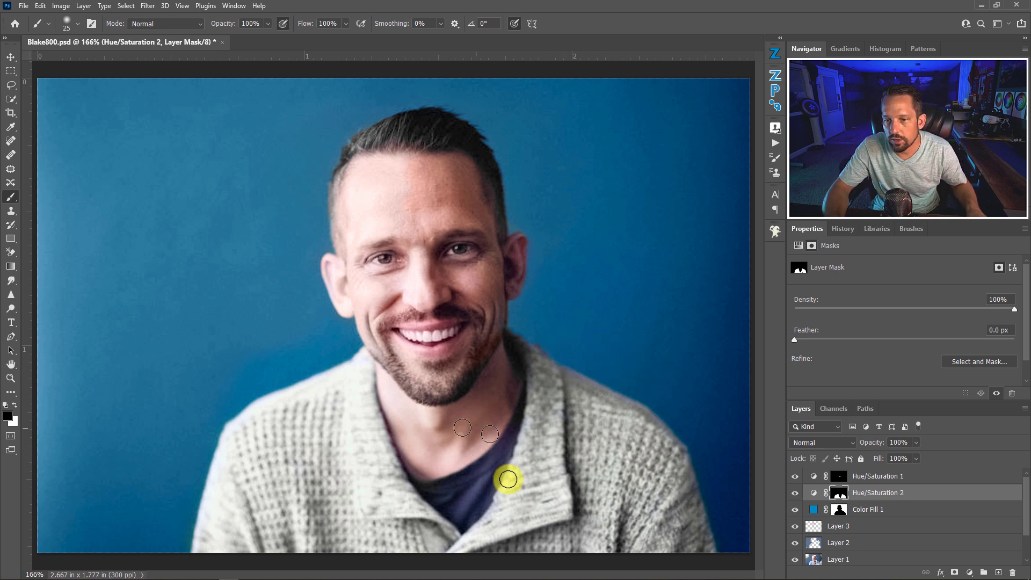
{"action": "left_click", "coordinate": [812, 476]}
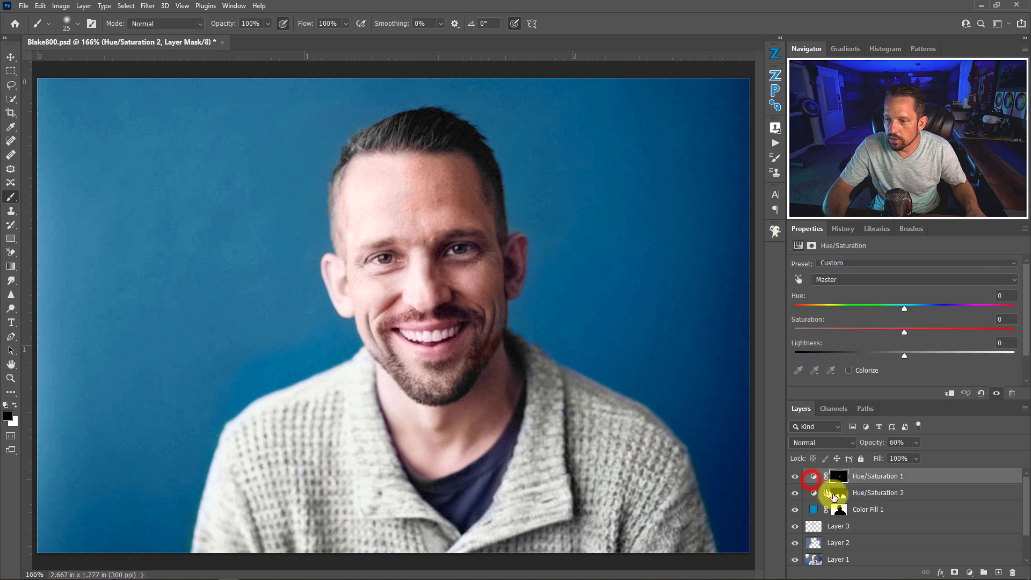
Add a Hue/Saturation layer sampled from the shirt, setting Blues to hue +133 and saturation +16.
{"action": "left_click", "coordinate": [969, 572]}
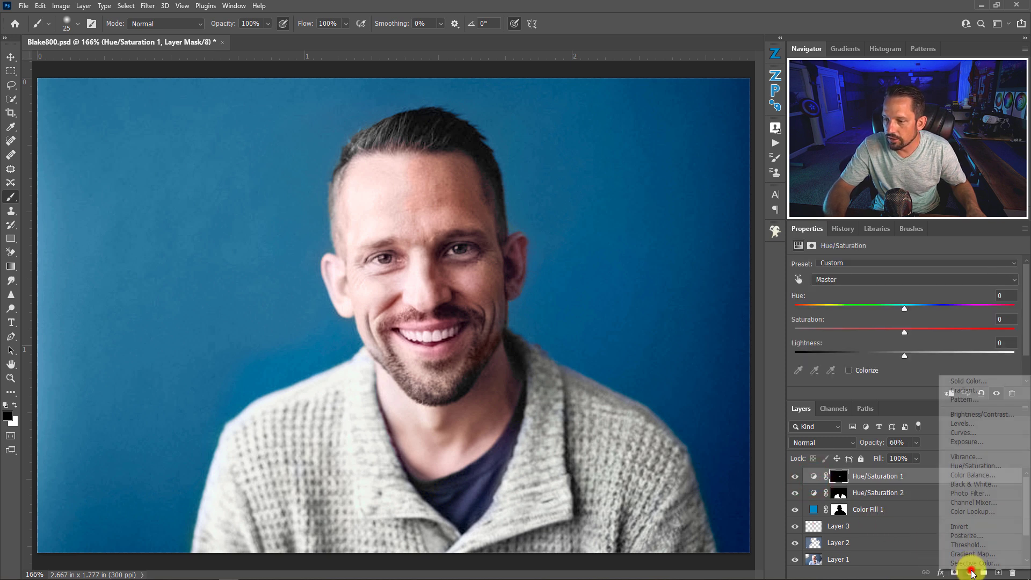
{"action": "left_click", "coordinate": [966, 466]}
{"action": "left_click", "coordinate": [799, 278]}
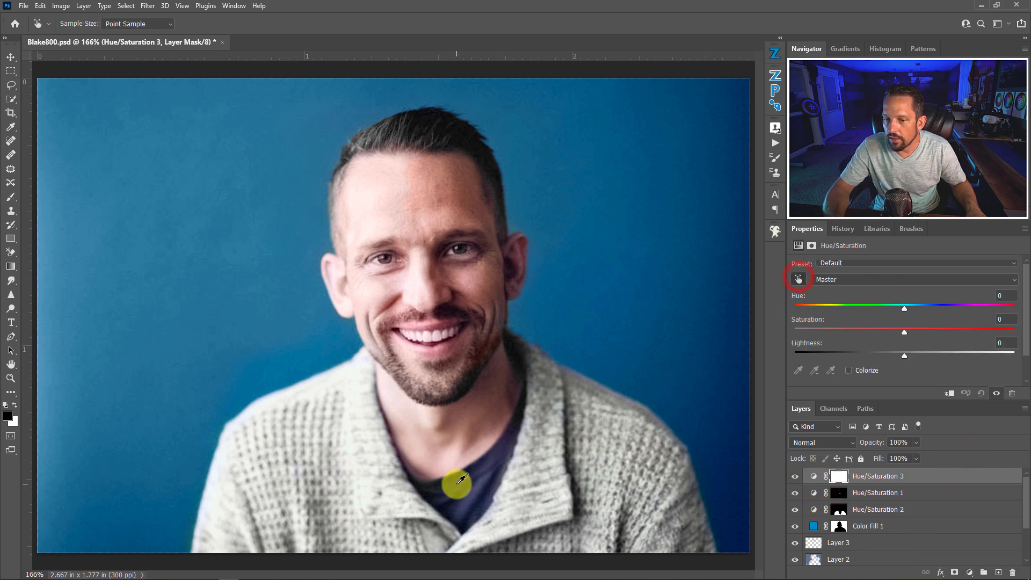
{"action": "left_click", "coordinate": [468, 498]}
{"action": "left_click_drag", "start_coordinate": [910, 310], "coordinate": [1019, 304]}
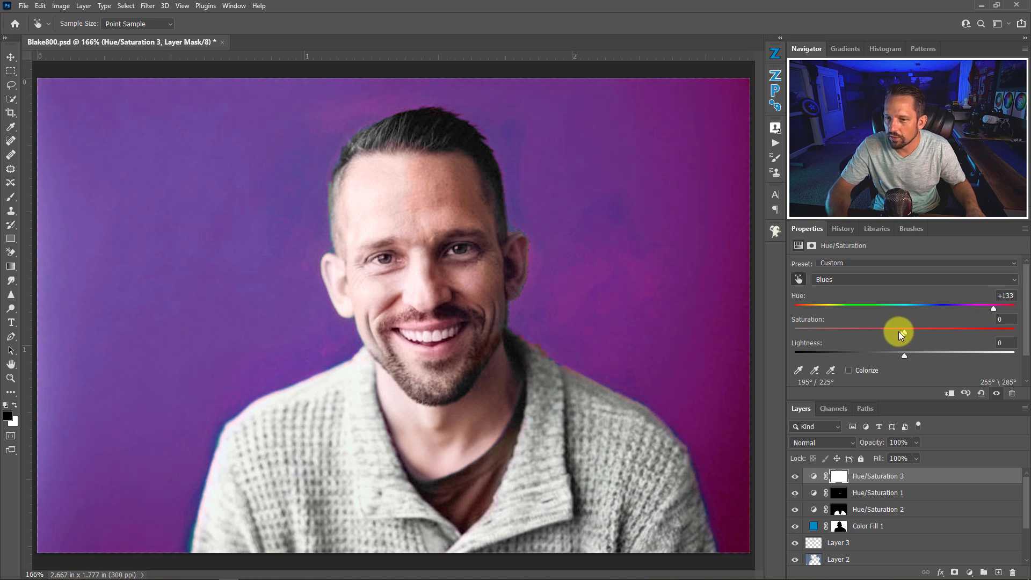
{"action": "left_click_drag", "start_coordinate": [908, 330], "coordinate": [903, 355]}
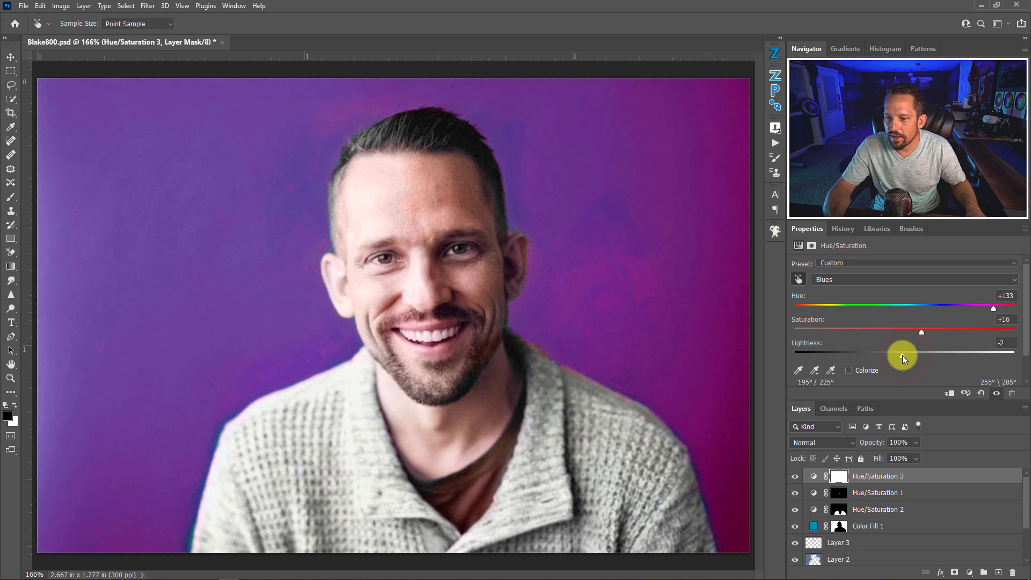
{"action": "key", "text": "b"}
{"action": "left_click", "coordinate": [838, 474]}
Invert the Hue/Saturation 3 mask and paint white over the undershirt neckline to turn it reddish-brown.
{"action": "key", "text": "ctrl+i"}
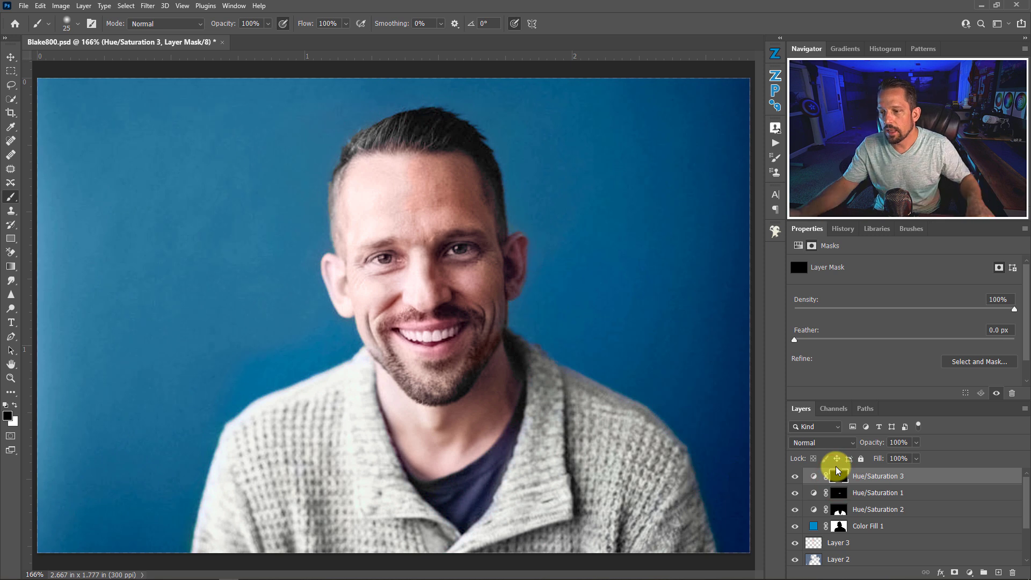
{"action": "left_click", "coordinate": [830, 475]}
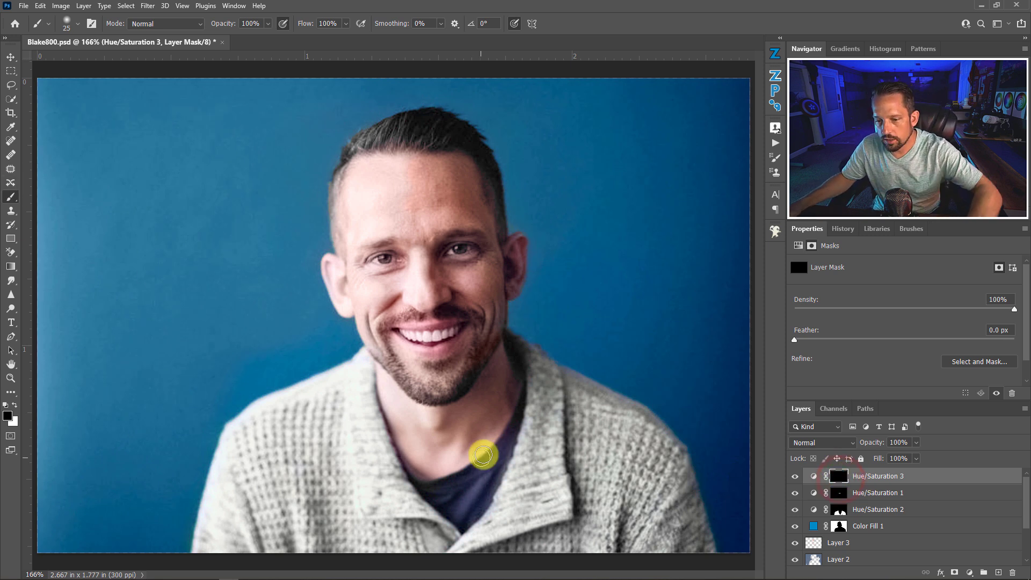
{"action": "key", "text": "x"}
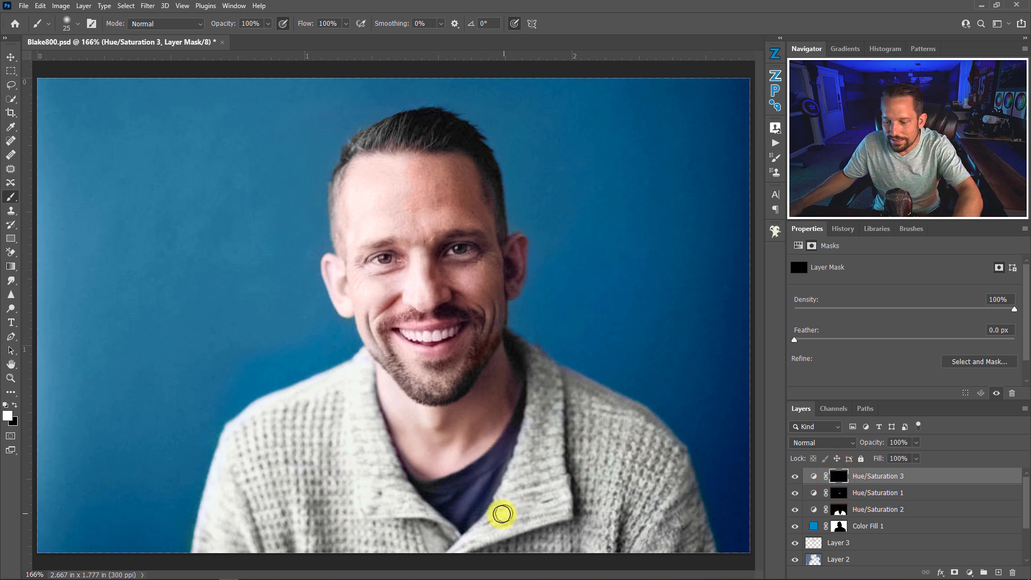
{"action": "key", "text": "bracketleft"}
{"action": "key", "text": "bracketleft"}
{"action": "key", "text": "bracketleft"}
{"action": "key", "text": "bracketleft"}
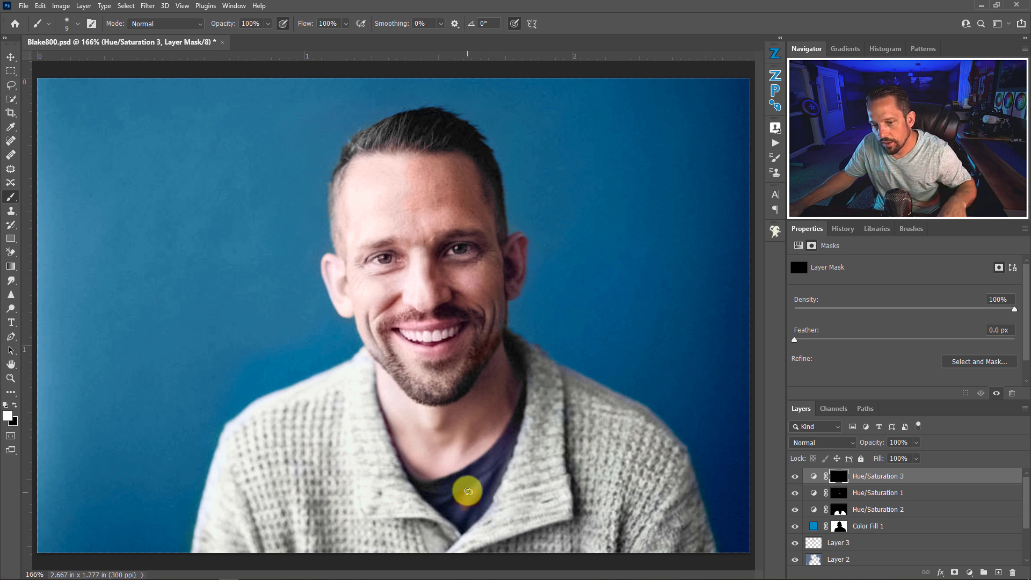
{"action": "left_click_drag", "start_coordinate": [468, 491], "coordinate": [446, 507]}
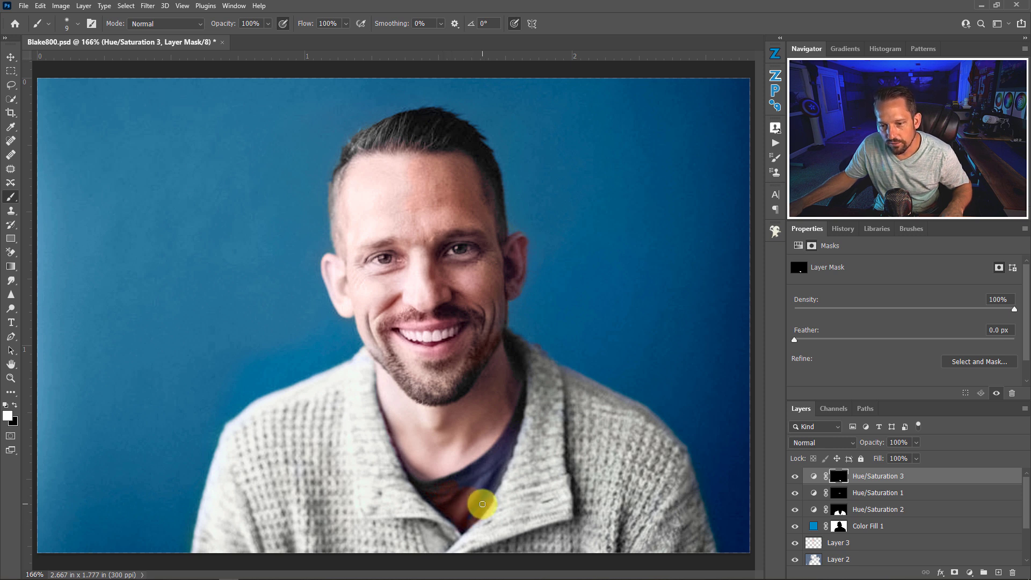
{"action": "left_click_drag", "start_coordinate": [483, 503], "coordinate": [472, 505]}
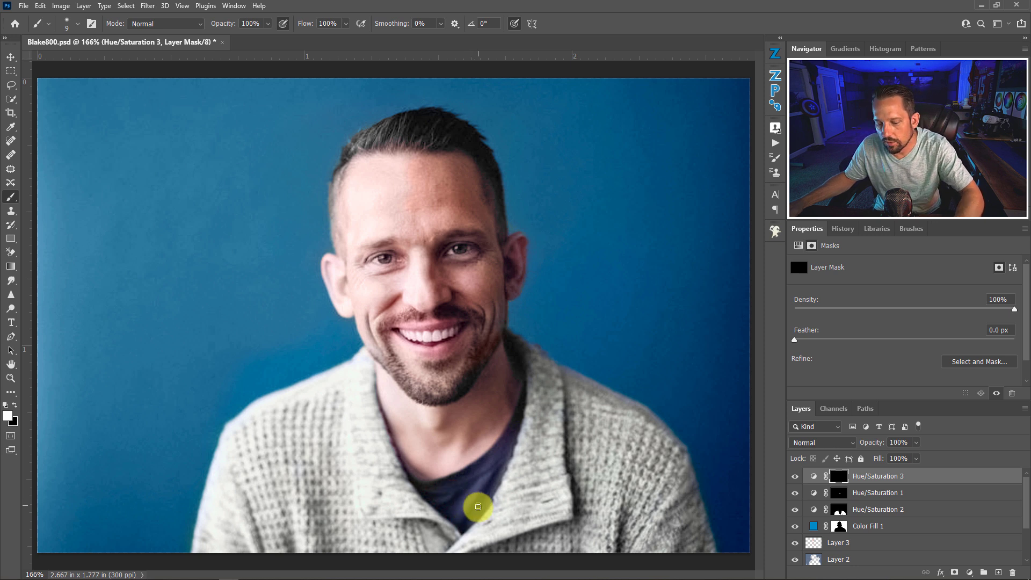
{"action": "key", "text": "bracketright"}
{"action": "key", "text": "bracketright"}
{"action": "key", "text": "bracketright"}
{"action": "key", "text": "bracketright"}
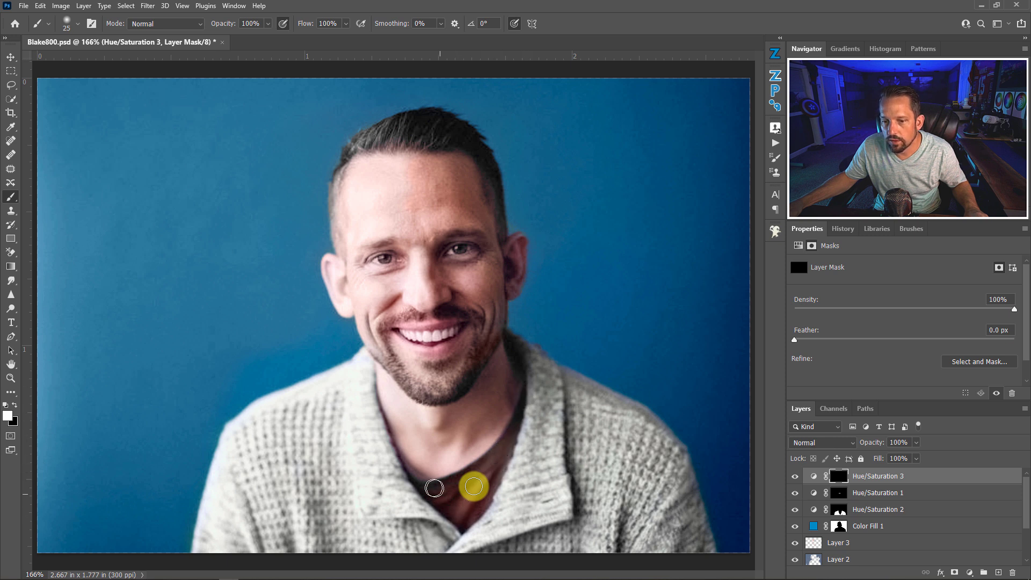
{"action": "left_click_drag", "start_coordinate": [421, 486], "coordinate": [490, 483]}
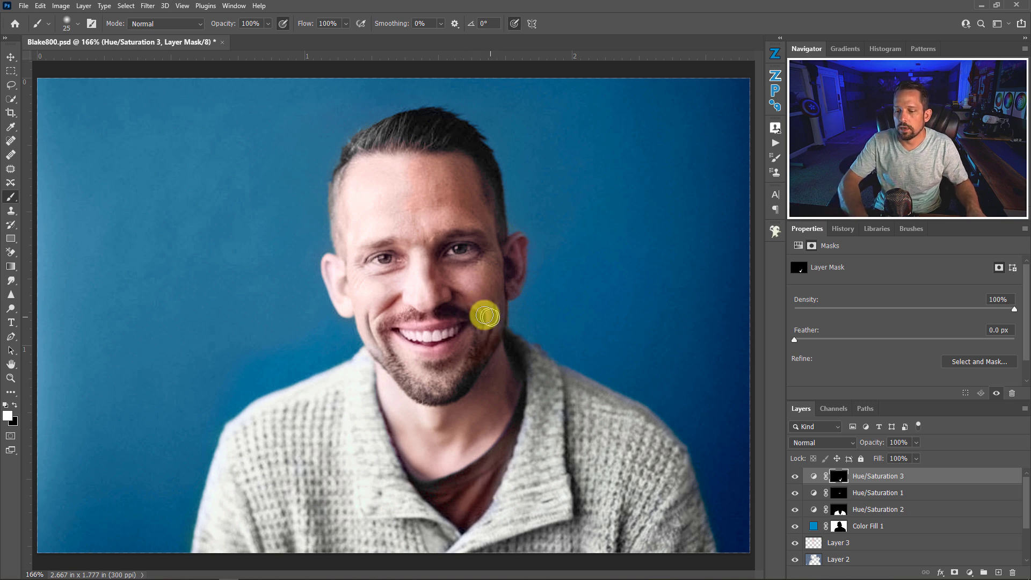
Zoom out to the whole photo and view the grayscale original, then Layer 1 alone.
{"action": "left_click_drag", "start_coordinate": [443, 298], "coordinate": [403, 281]}
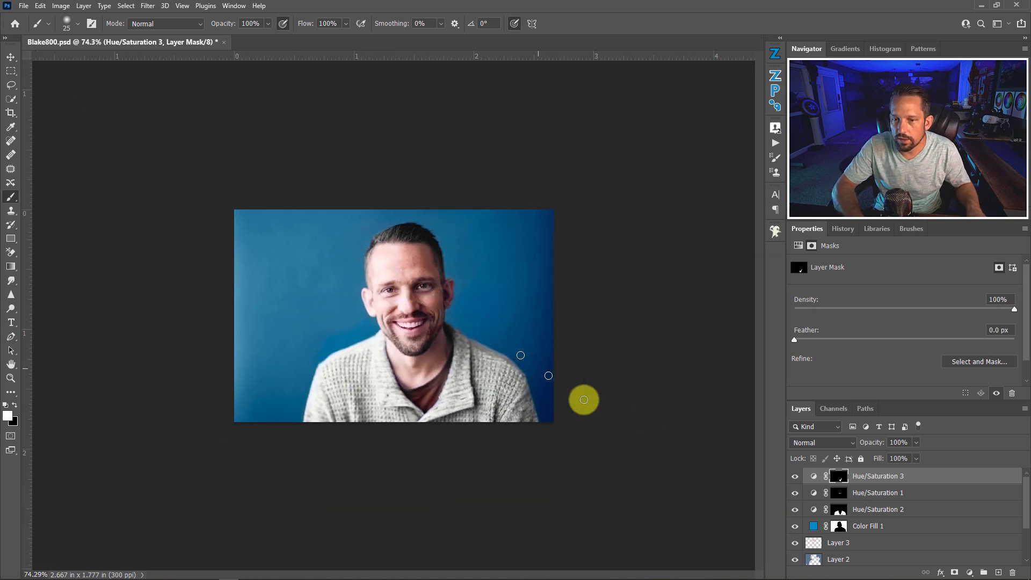
{"action": "scroll", "coordinate": [803, 515], "scroll_direction": "down", "scroll_amount": 2}
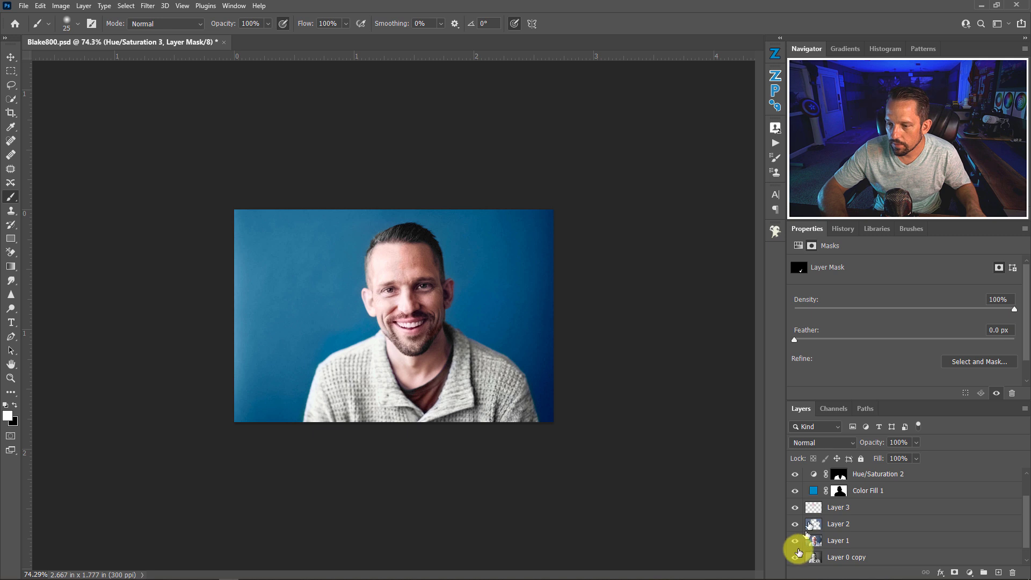
{"action": "left_click", "coordinate": [795, 558], "text": "alt"}
{"action": "scroll", "coordinate": [797, 542], "scroll_direction": "down", "scroll_amount": 1}
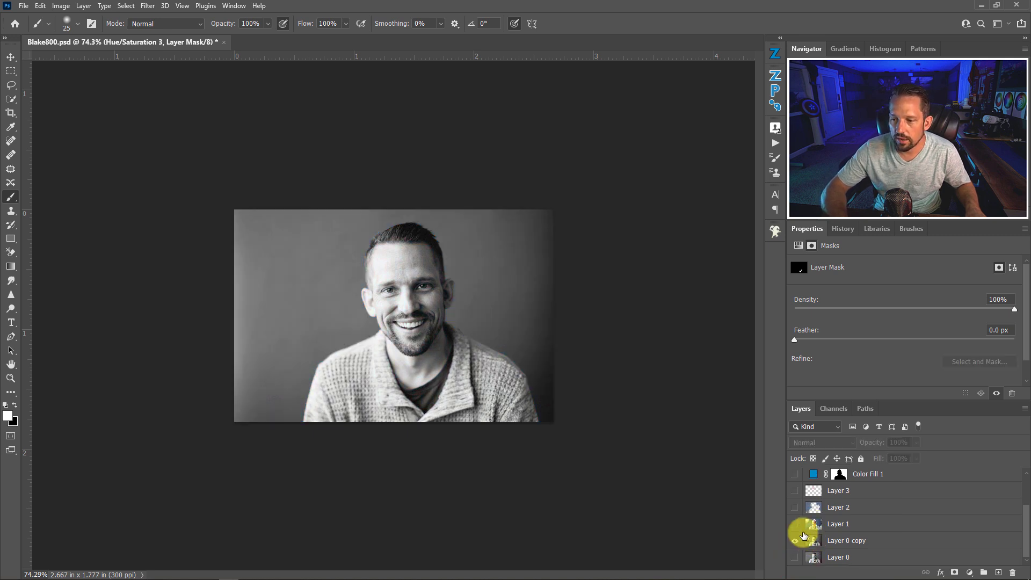
{"action": "left_click", "coordinate": [795, 524]}
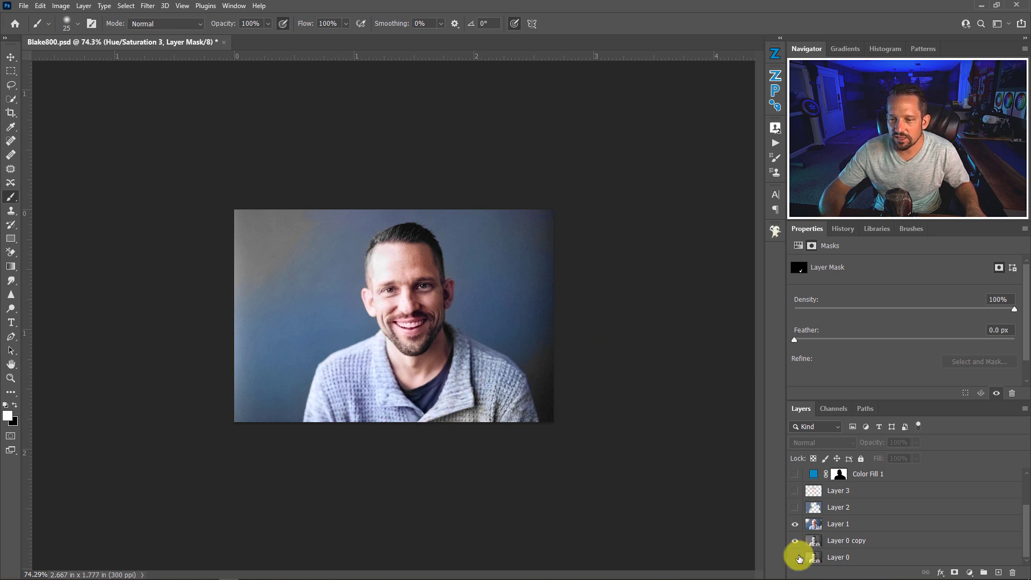
{"action": "left_click", "coordinate": [795, 557]}
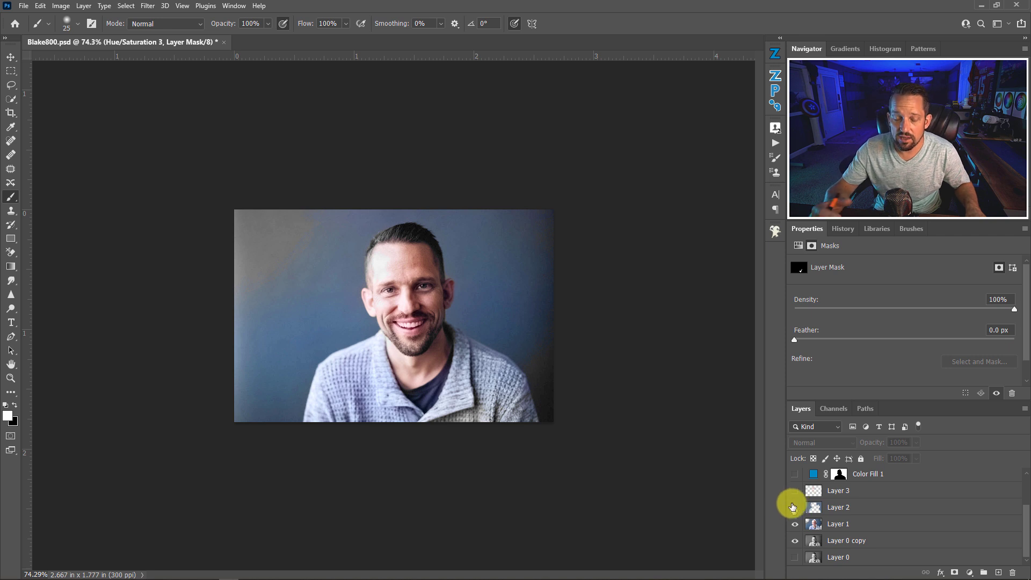
Turn Layers 2 and 3, Color Fill 1, Hue/Saturation 2 and Hue/Saturation 1 back on.
{"action": "scroll", "coordinate": [794, 510], "scroll_direction": "up", "scroll_amount": 2}
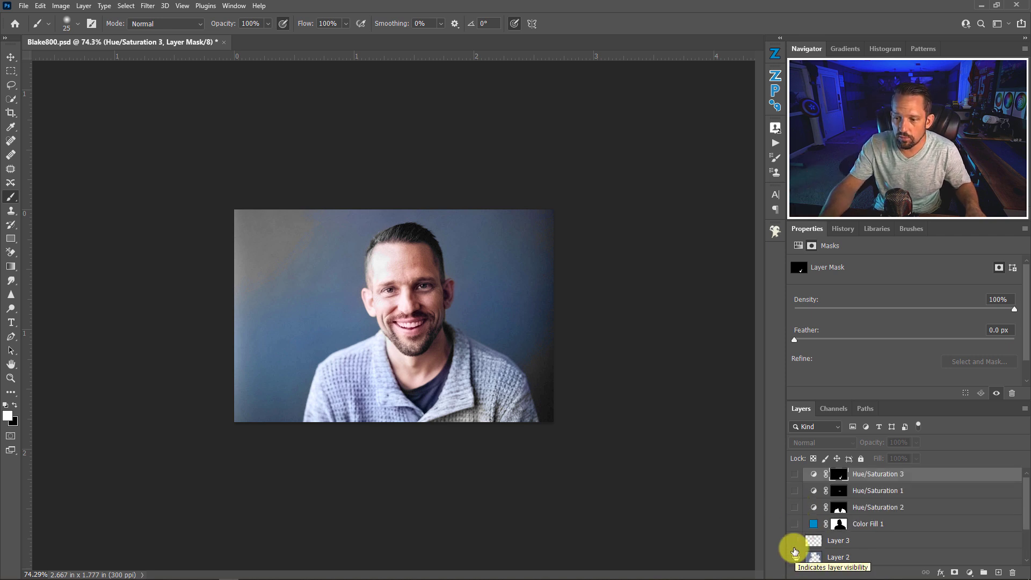
{"action": "scroll", "coordinate": [796, 553], "scroll_direction": "down", "scroll_amount": 1}
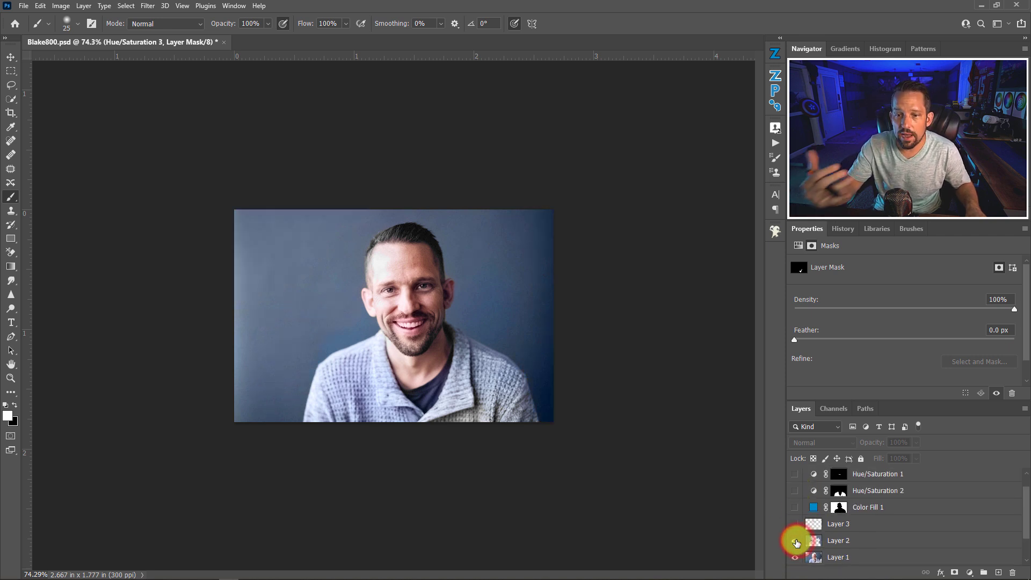
{"action": "left_click", "coordinate": [794, 540]}
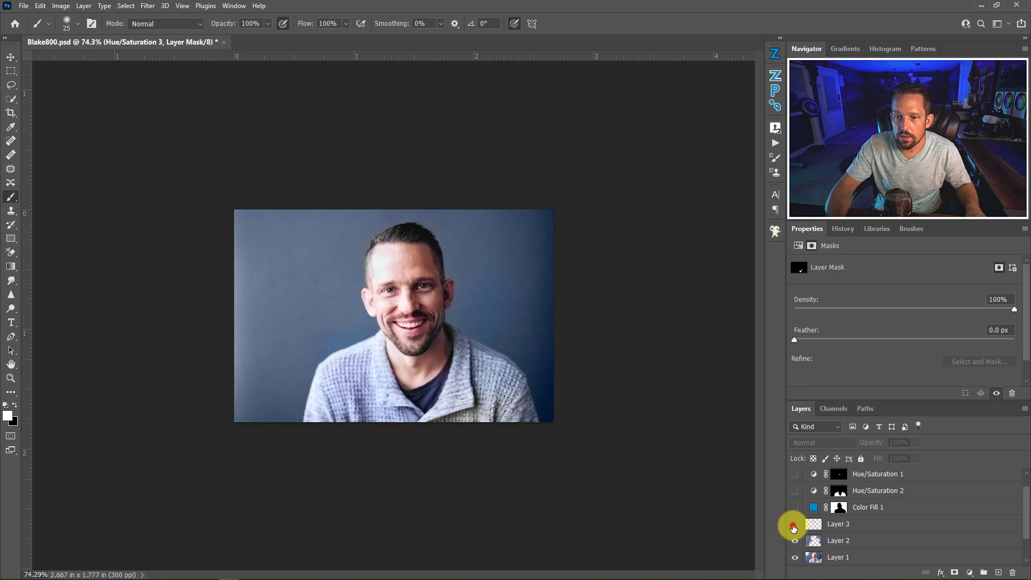
{"action": "left_click", "coordinate": [794, 525]}
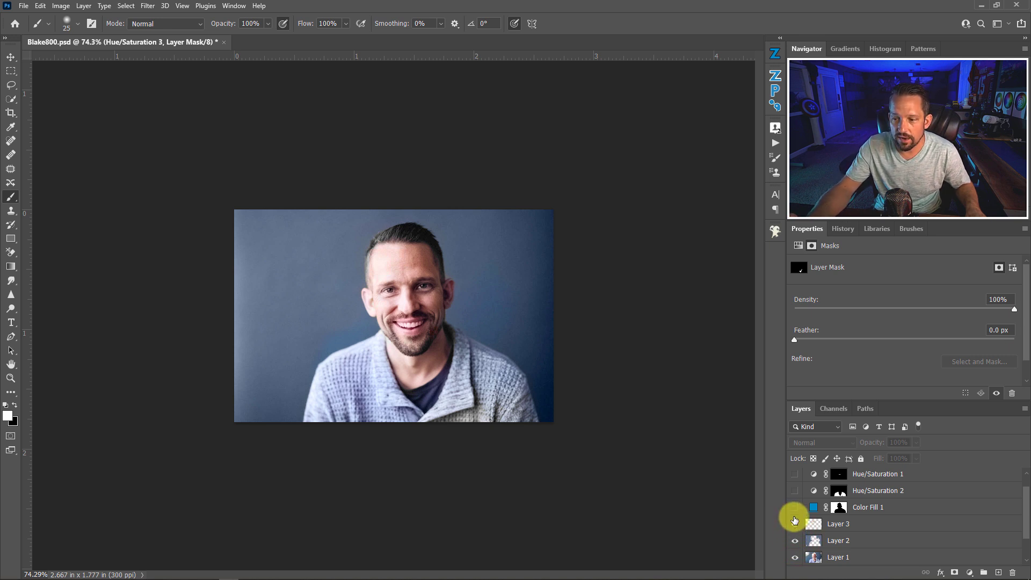
{"action": "left_click", "coordinate": [794, 509]}
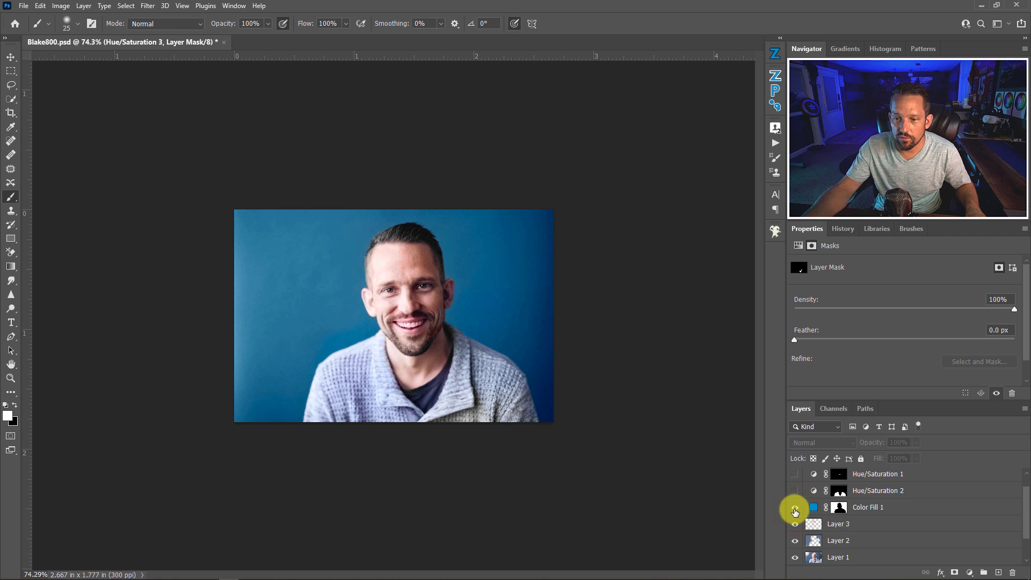
{"action": "left_click", "coordinate": [812, 509]}
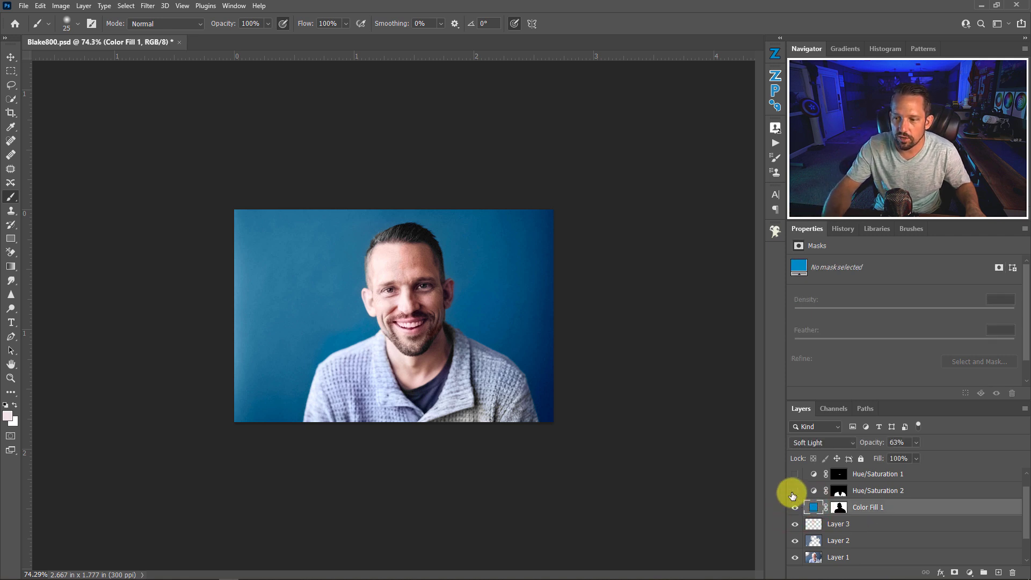
{"action": "left_click", "coordinate": [793, 493]}
{"action": "scroll", "coordinate": [793, 493], "scroll_direction": "up", "scroll_amount": 1}
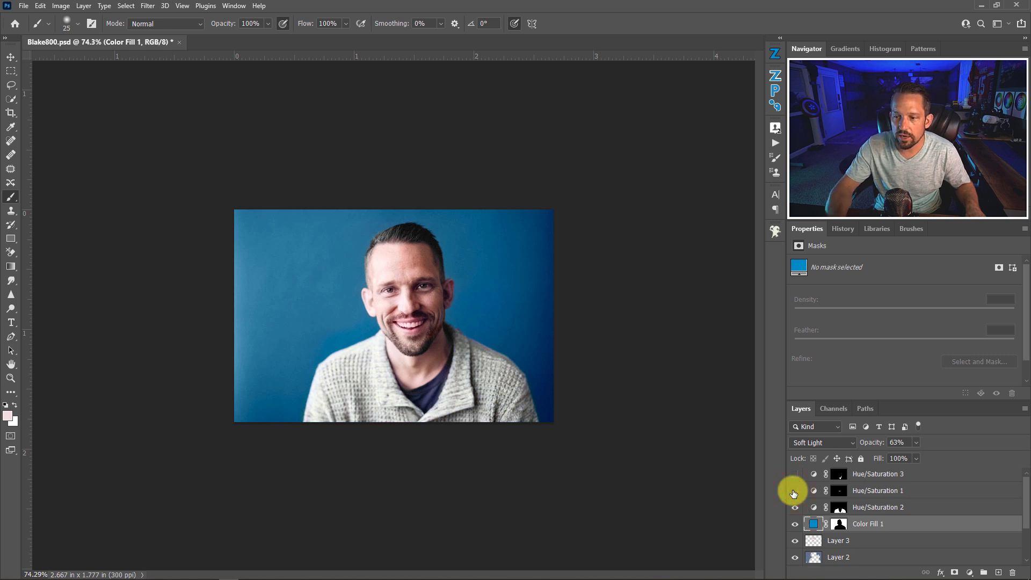
{"action": "left_click", "coordinate": [795, 493]}
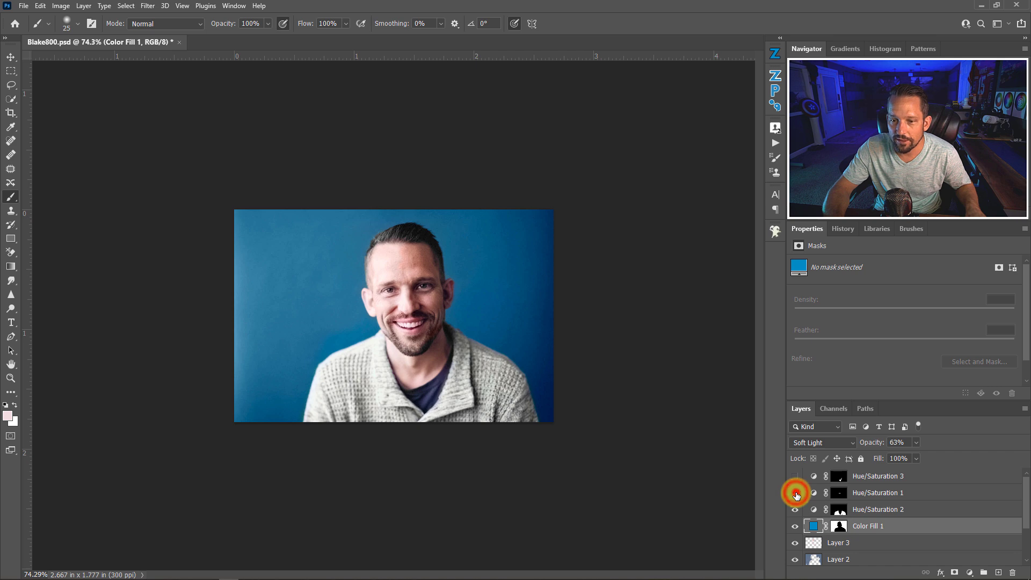
Make Hue/Saturation 3 visible again so the undershirt shows reddish-brown.
{"action": "left_click", "coordinate": [795, 476]}
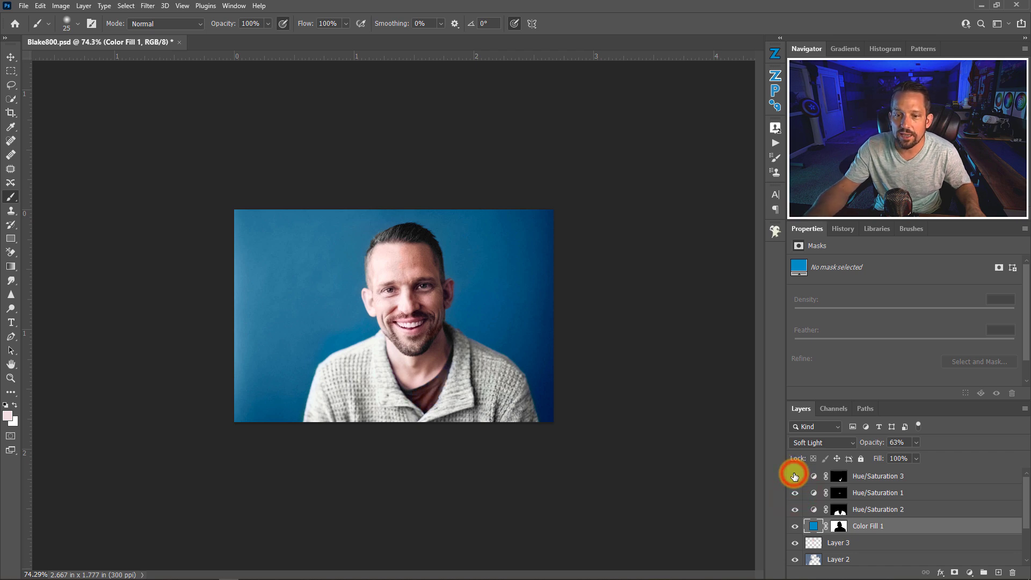